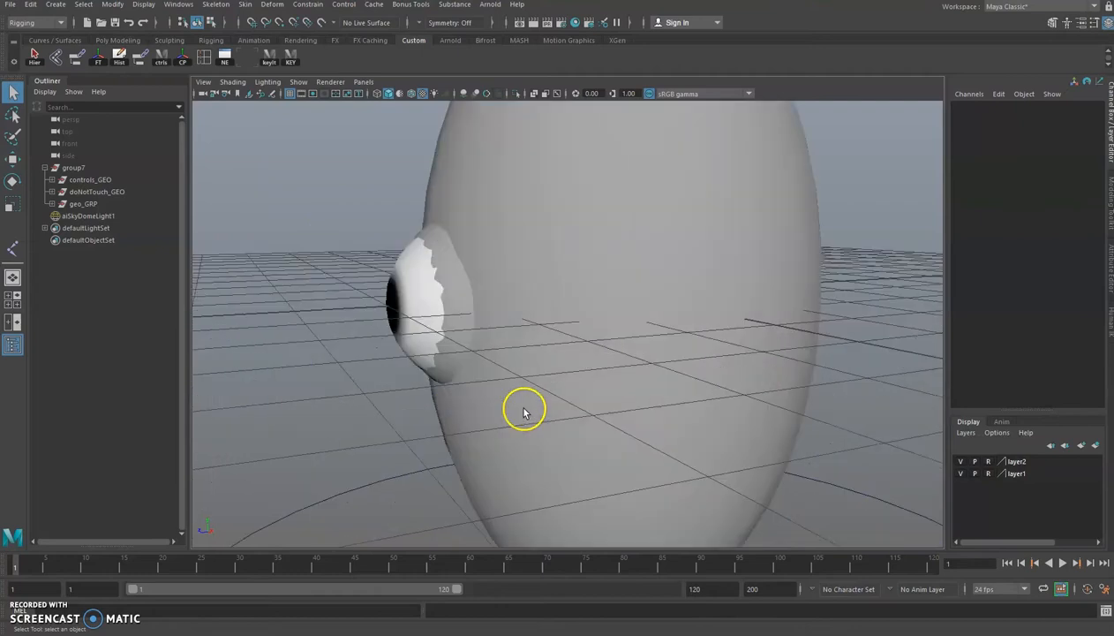
alt+drag(625, 372, 592, 371)
alt+right_drag(624, 371, 394, 291)
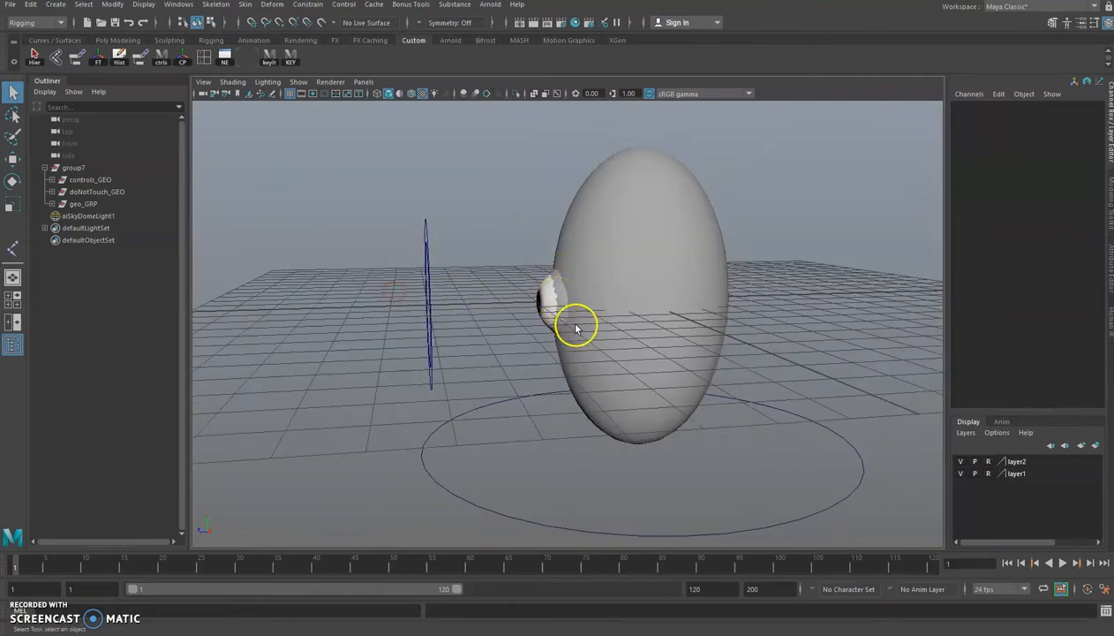
scroll(570, 328, up, 5)
alt+drag(516, 291, 581, 277)
alt+right_drag(581, 277, 517, 256)
alt+drag(517, 256, 585, 307)
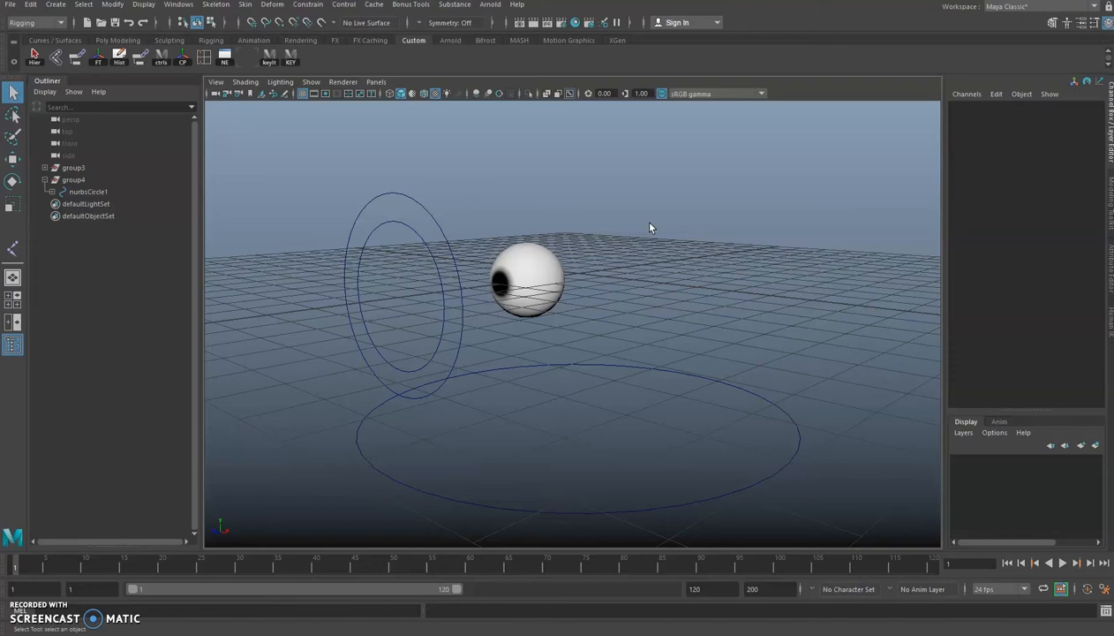
Create a polygon sphere with the polySphere command and scale it into a tall, egg-shaped head around the eyeball
click(352, 613)
text(polySphere)
key(Return)
key(r)
alt+drag(535, 296, 541, 256)
drag(579, 223, 587, 256)
drag(575, 222, 575, 210)
drag(584, 297, 575, 211)
drag(581, 306, 585, 311)
key(q)
Refine the head sphere's height to a Y scale of about 4.293
alt+drag(609, 442, 600, 373)
click(599, 374)
key(r)
drag(594, 245, 594, 236)
click(693, 291)
Create a second polygon sphere and move it forward out of the head onto the eyeball
scroll(693, 293, down, 5)
alt+drag(563, 291, 528, 380)
scroll(670, 327, up, 6)
click(216, 615)
key(Return)
key(w)
drag(544, 280, 575, 261)
Scale and reposition the second sphere so it wraps the eyeball as an eyelid with the pupil side exposed
key(r)
key(w)
drag(531, 298, 525, 305)
key(r)
drag(567, 265, 515, 287)
key(w)
drag(483, 323, 468, 326)
key(q)
click(668, 396)
Nudge the eyelid sphere along its depth axis to a Translate Z of about 1.955
alt+drag(669, 395, 703, 331)
scroll(552, 295, up, 3)
alt+drag(553, 296, 482, 329)
click(507, 296)
key(w)
key(r)
key(q)
click(468, 319)
key(w)
drag(438, 287, 436, 290)
click(375, 250)
Widen the eyelid sphere to a scale of about 1.138 in X and Y, keeping Z at 1
alt+drag(374, 250, 573, 310)
click(559, 382)
key(r)
drag(551, 308, 555, 303)
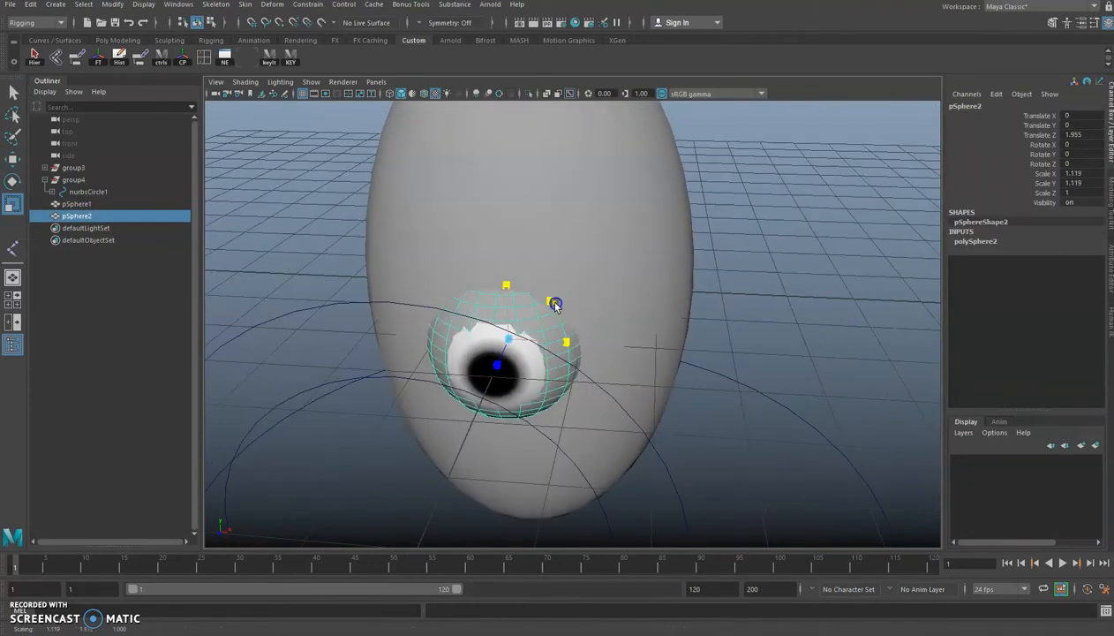
key(w)
key(q)
click(356, 243)
Shift the eyelid sphere slightly back into the head to a Translate Z of about 1.899
alt+drag(565, 344, 483, 329)
scroll(459, 305, up, 3)
click(450, 302)
key(w)
drag(426, 305, 536, 323)
key(ctrl+z)
click(355, 274)
scroll(459, 295, down, 4)
key(q)
scroll(565, 323, up, 4)
alt+drag(604, 238, 567, 253)
click(450, 300)
alt+drag(447, 345, 555, 324)
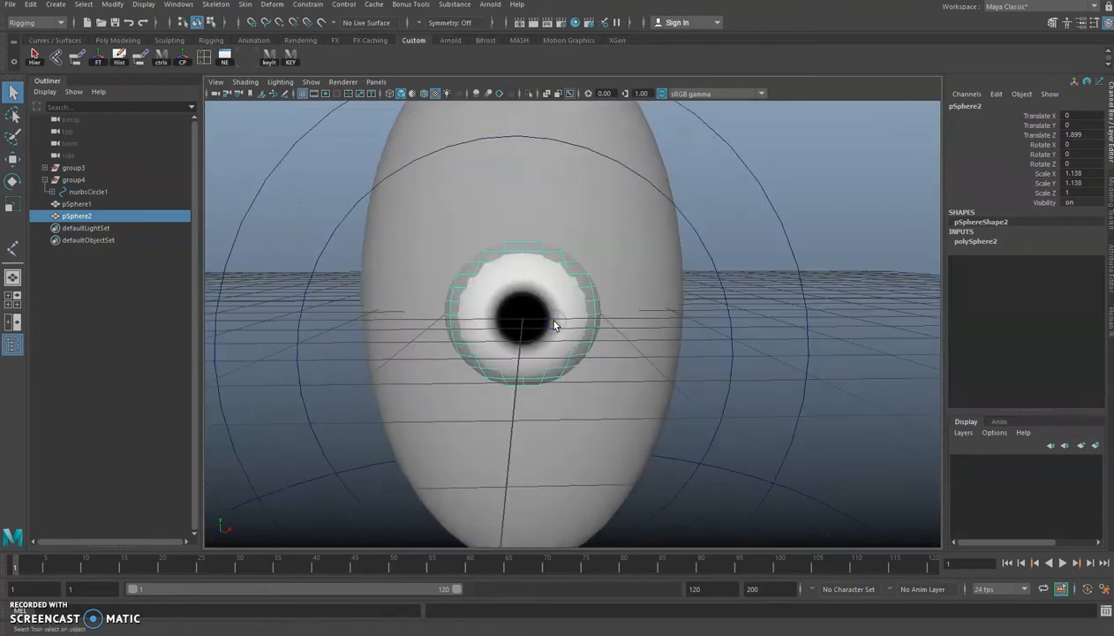
Examine in wireframe how the eyelid sphere sits around the eyeball and inside the head
key(4)
alt+drag(679, 258, 540, 325)
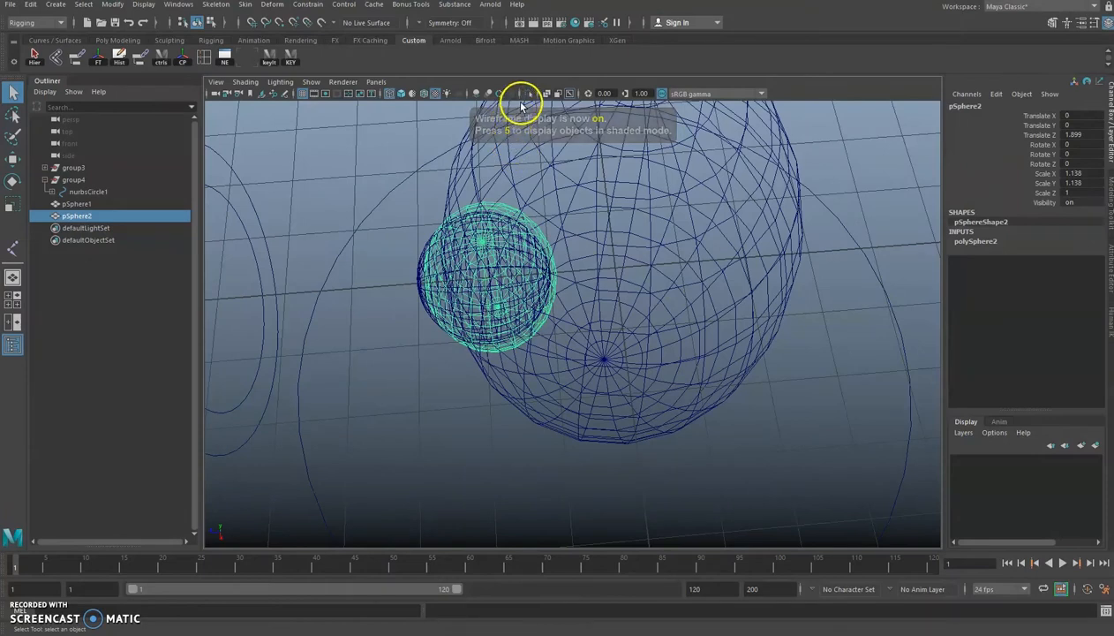
mouse_move(520, 99)
alt+mouse_down()
mouse_move(540, 212)
mouse_move(519, 300)
mouse_move(442, 238)
mouse_move(505, 313)
alt+mouse_up()
key(6)
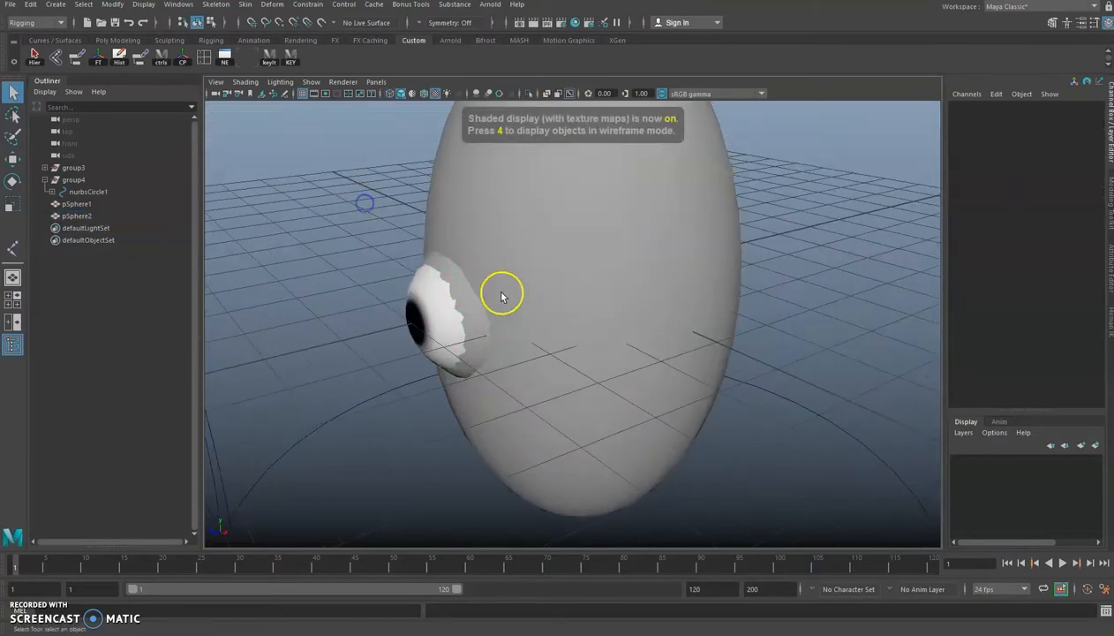
key(4)
alt+drag(524, 371, 528, 325)
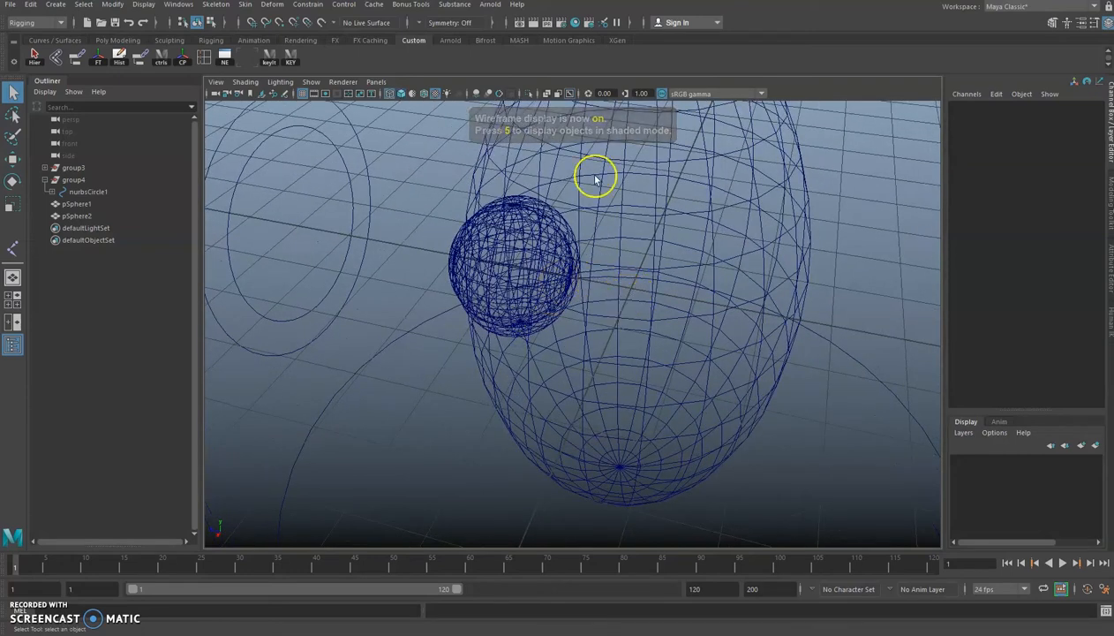
alt+drag(621, 278, 634, 332)
click(611, 243)
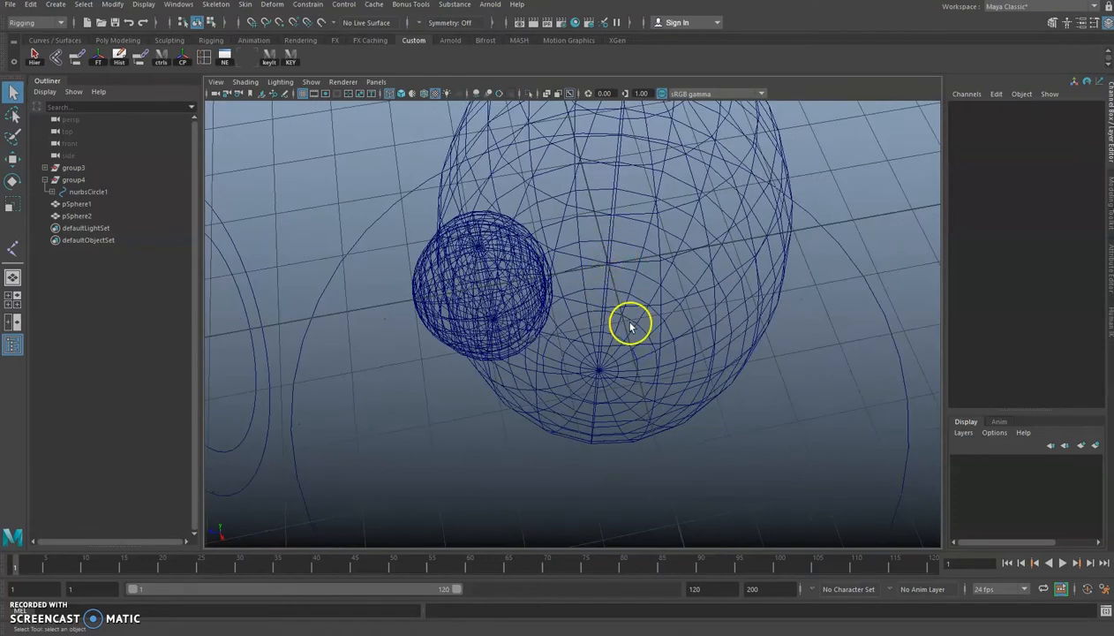
Isolate the eyelid sphere in the viewport and display it shaded
click(551, 288)
click(551, 288)
key(ctrl+1)
alt+drag(553, 256, 572, 202)
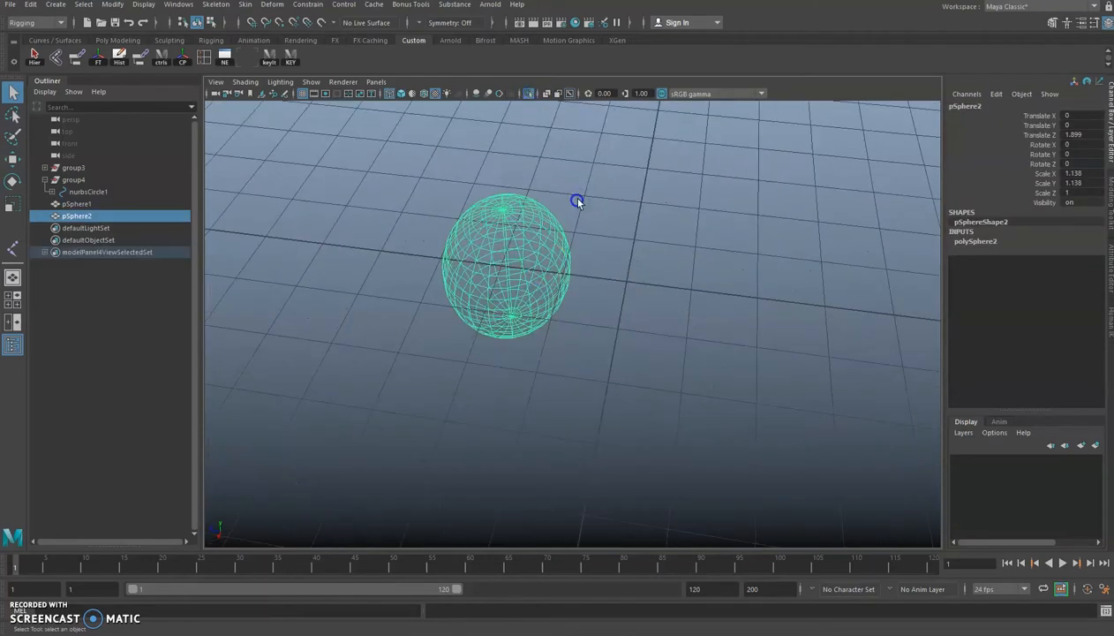
key(6)
Select the vertices at the back of the eyelid sphere and enable soft selection with an adjusted falloff radius
right_drag(549, 278, 499, 274)
alt+drag(534, 281, 606, 293)
drag(619, 203, 711, 344)
key(w)
key(b)
drag(588, 323, 731, 363)
key(b)
Pull the soft-selected back vertices of the eyelid sphere rearward into a tapered end, tuning the falloff radius
alt+drag(583, 176, 534, 269)
key(b)
drag(575, 379, 533, 405)
drag(527, 269, 547, 273)
key(b)
drag(530, 377, 544, 403)
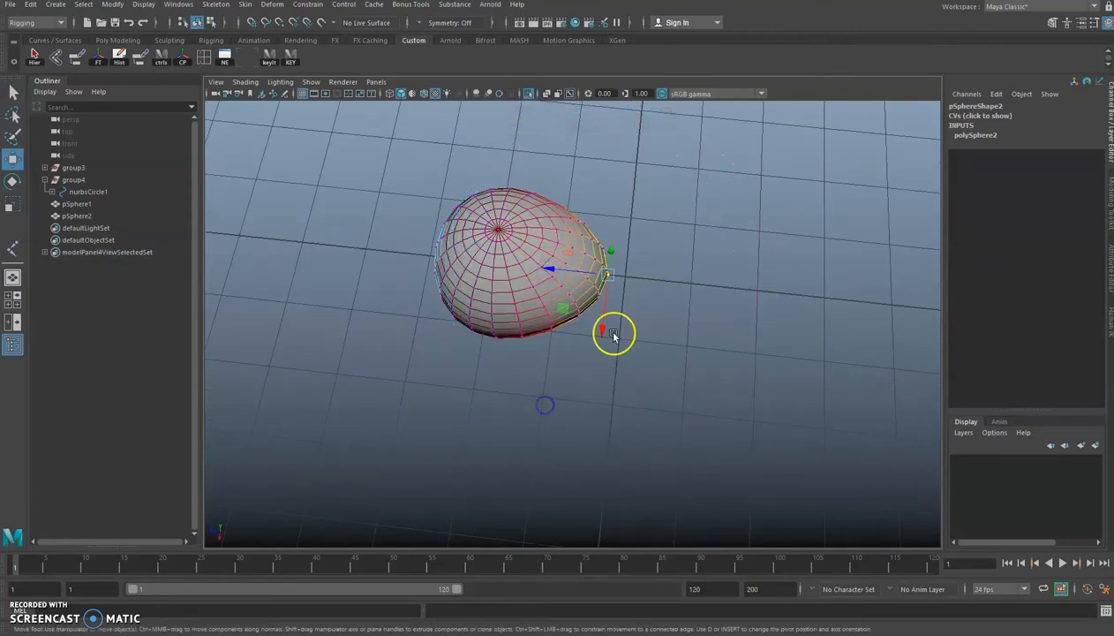
drag(548, 270, 567, 272)
Turn off isolation so the whole scene shows, and return the eyelid sphere to object mode
click(528, 94)
key(q)
scroll(570, 273, down, 5)
alt+drag(565, 353, 577, 273)
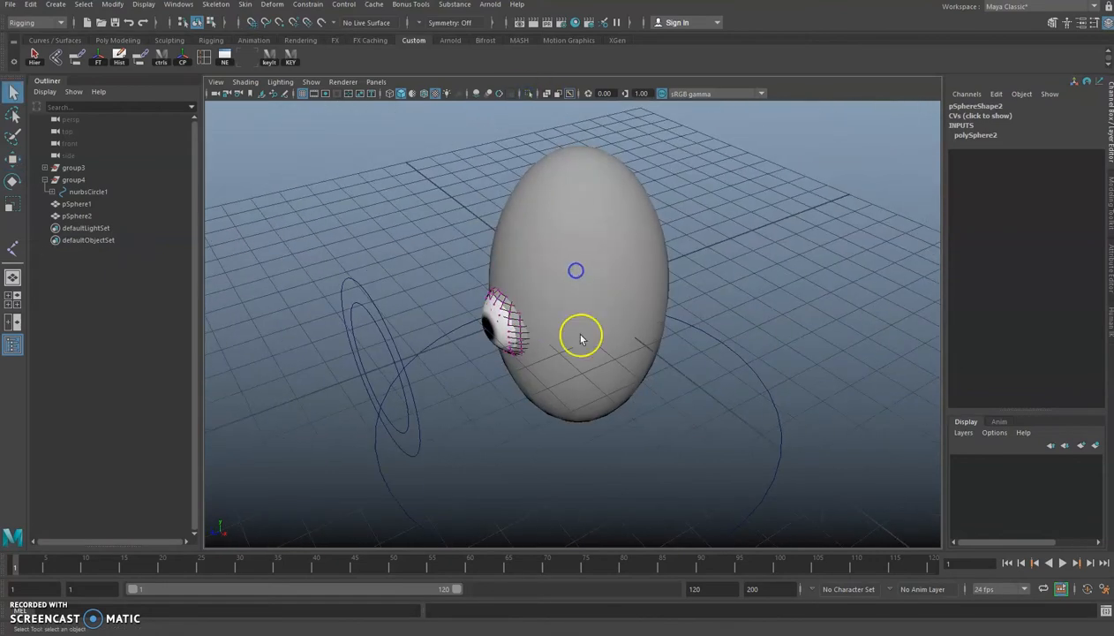
right_drag(682, 285, 768, 215)
click(766, 232)
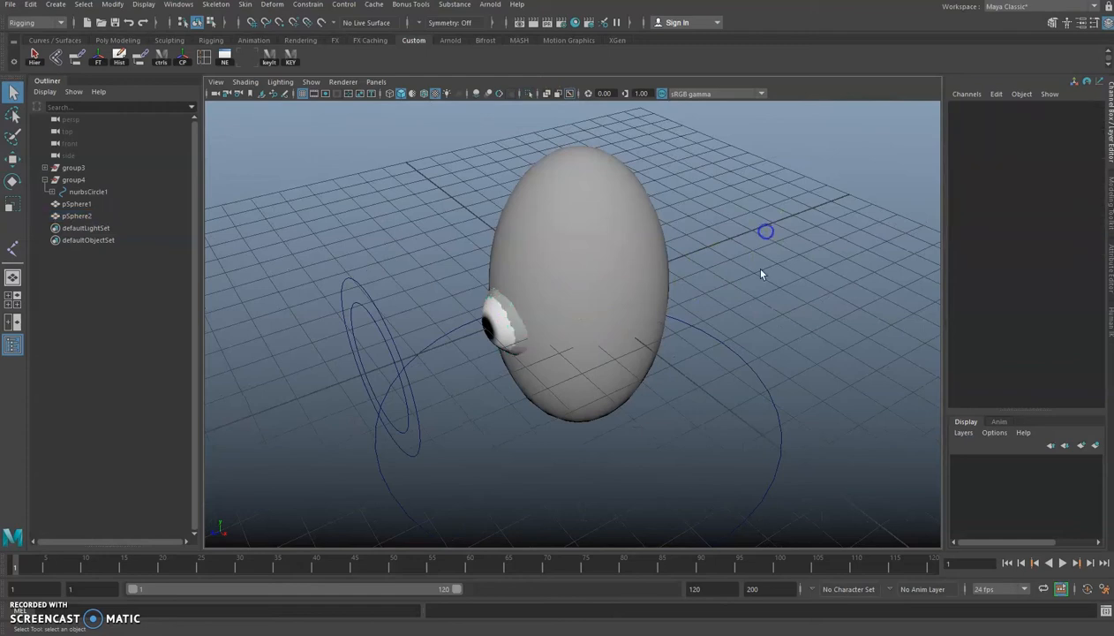
Examine the fit of the eyelid on the head from several angles, in the four-view layout and in wireframe
scroll(570, 358, up, 5)
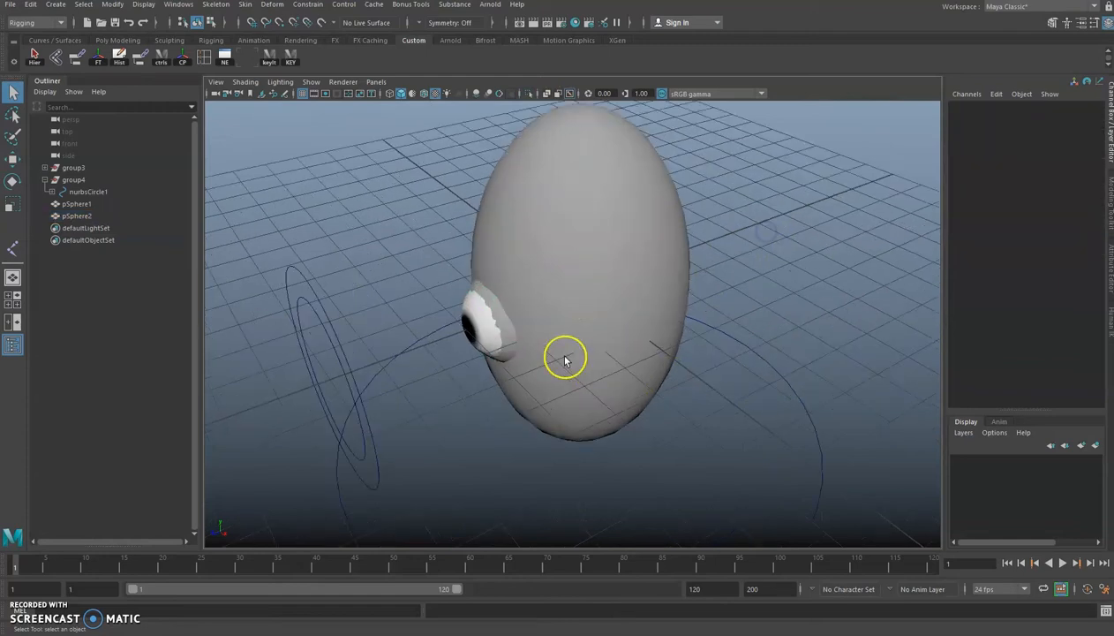
alt+drag(564, 355, 613, 329)
alt+right_drag(637, 335, 506, 331)
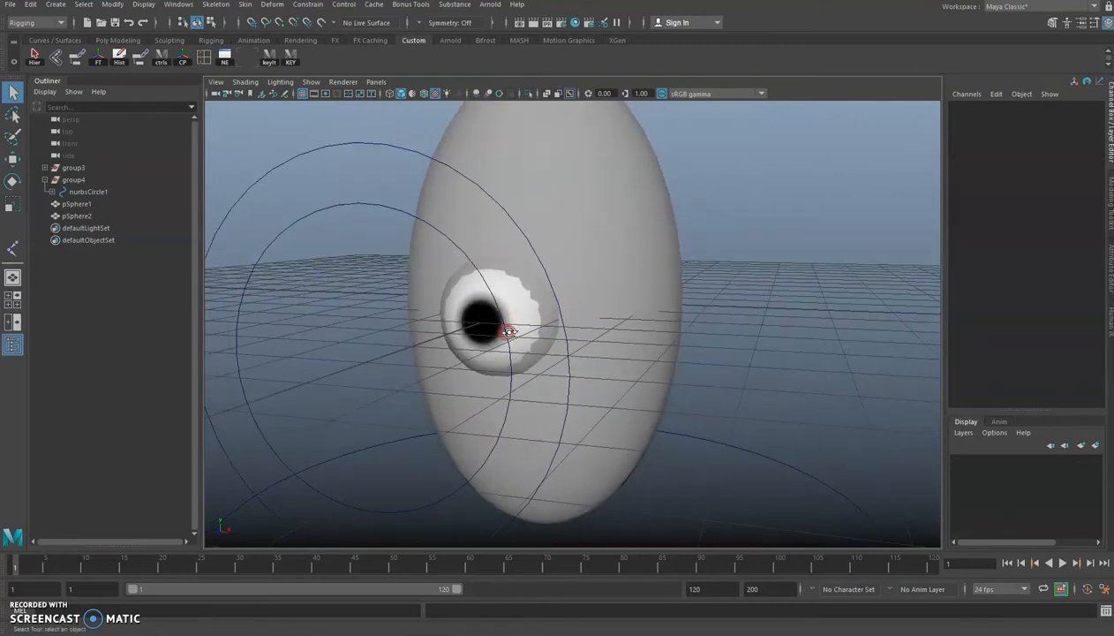
alt+drag(508, 332, 530, 332)
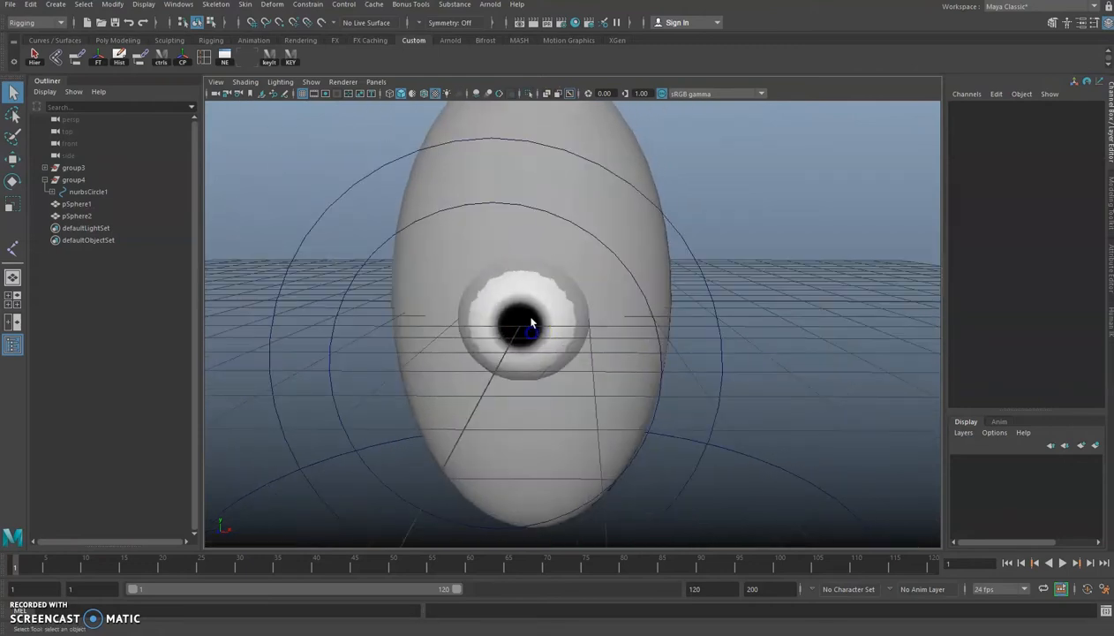
click(559, 279)
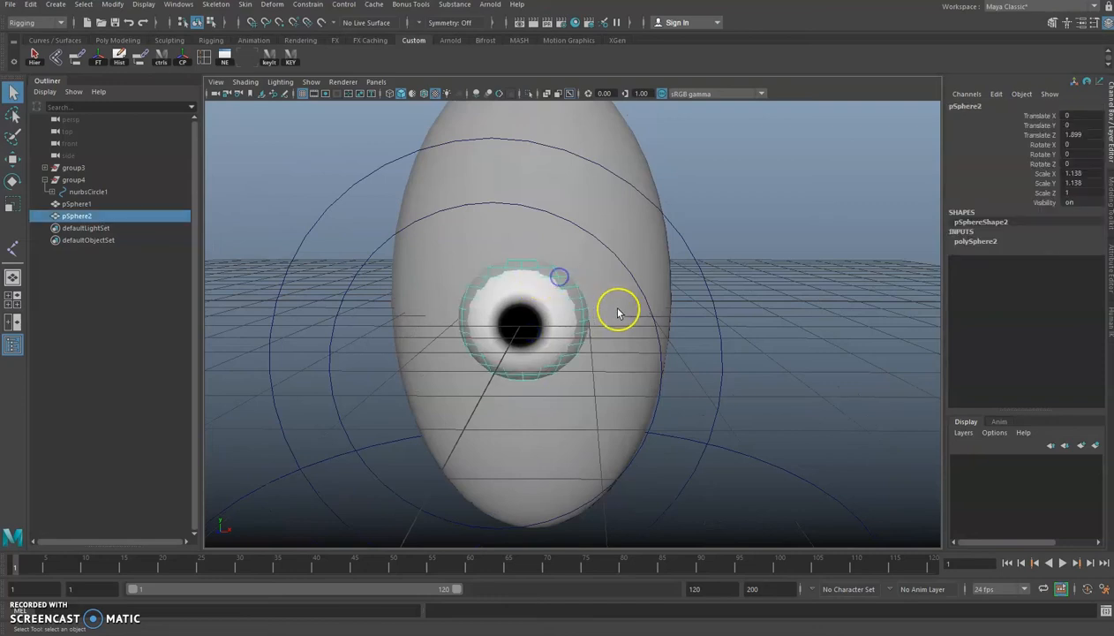
click(753, 326)
key(space)
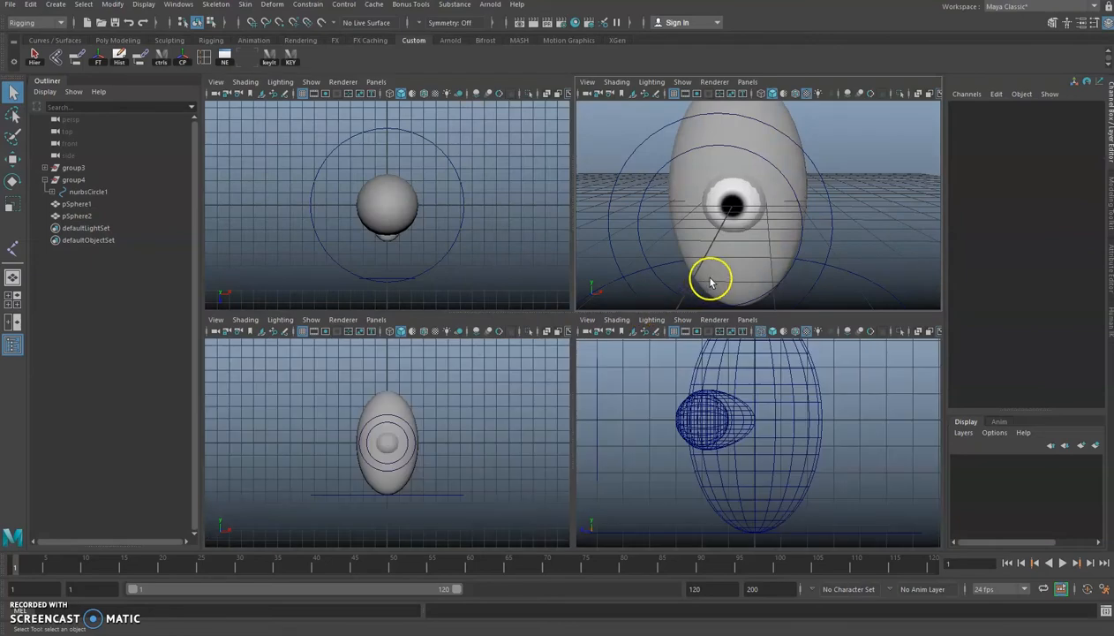
key(space)
alt+drag(565, 270, 472, 274)
alt+drag(592, 300, 661, 252)
key(4)
alt+right_drag(671, 246, 635, 277)
key(6)
alt+drag(645, 342, 576, 334)
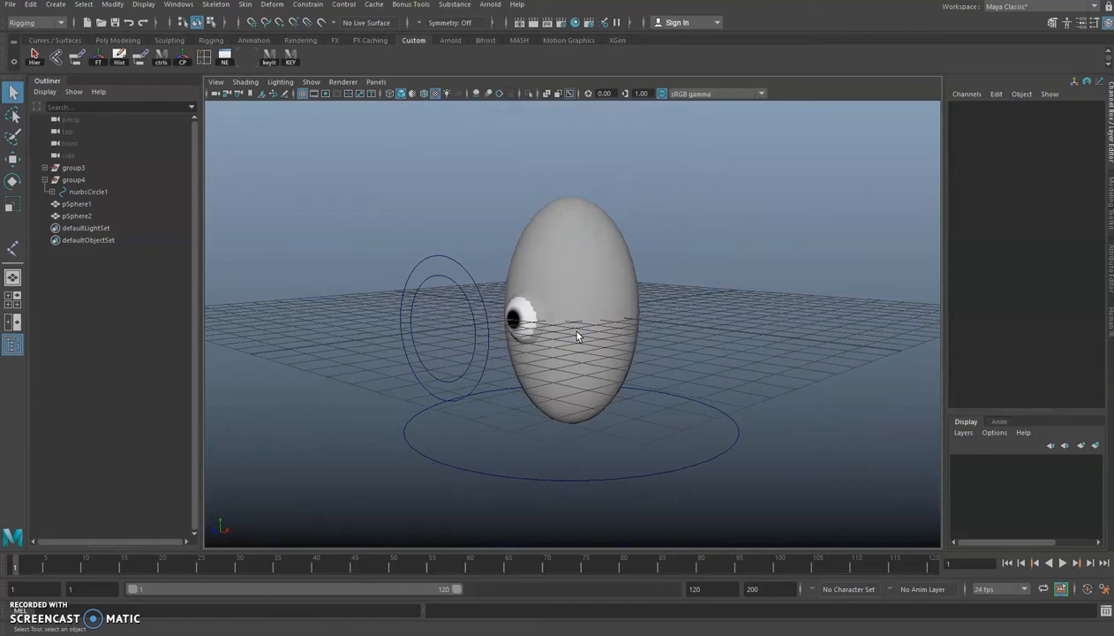
Rename the egg-shaped head sphere head_GEO
scroll(582, 275, up, 5)
drag(548, 304, 591, 337)
click(724, 207)
click(656, 250)
click(977, 107)
text(head)
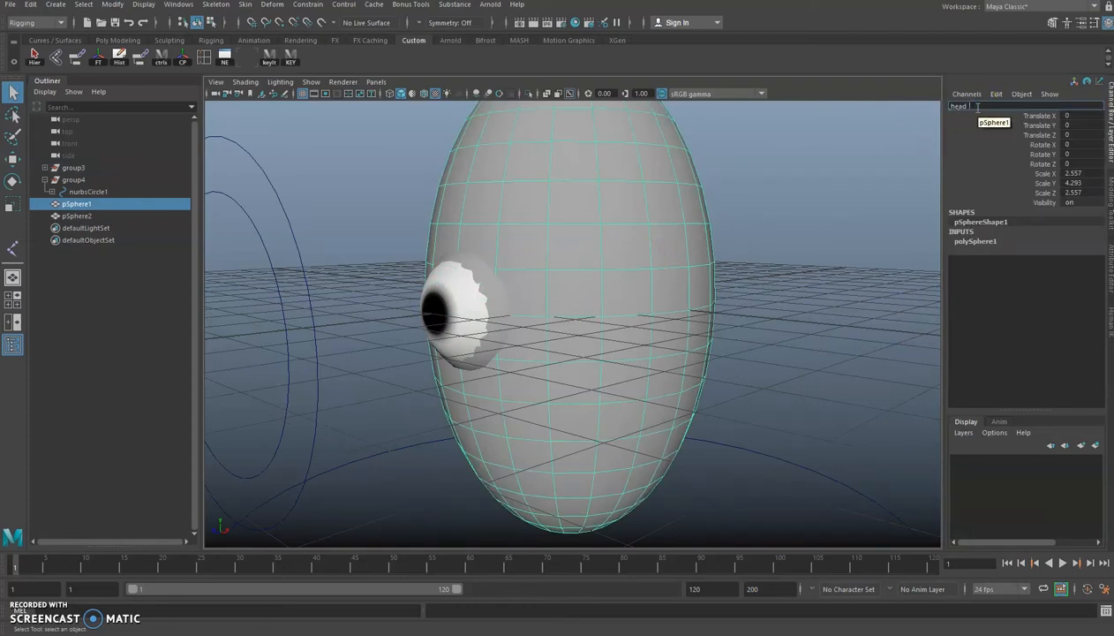
text(_GEO)
key(Return)
Rename the sphere around the eyeball eyelid_GEO
click(492, 305)
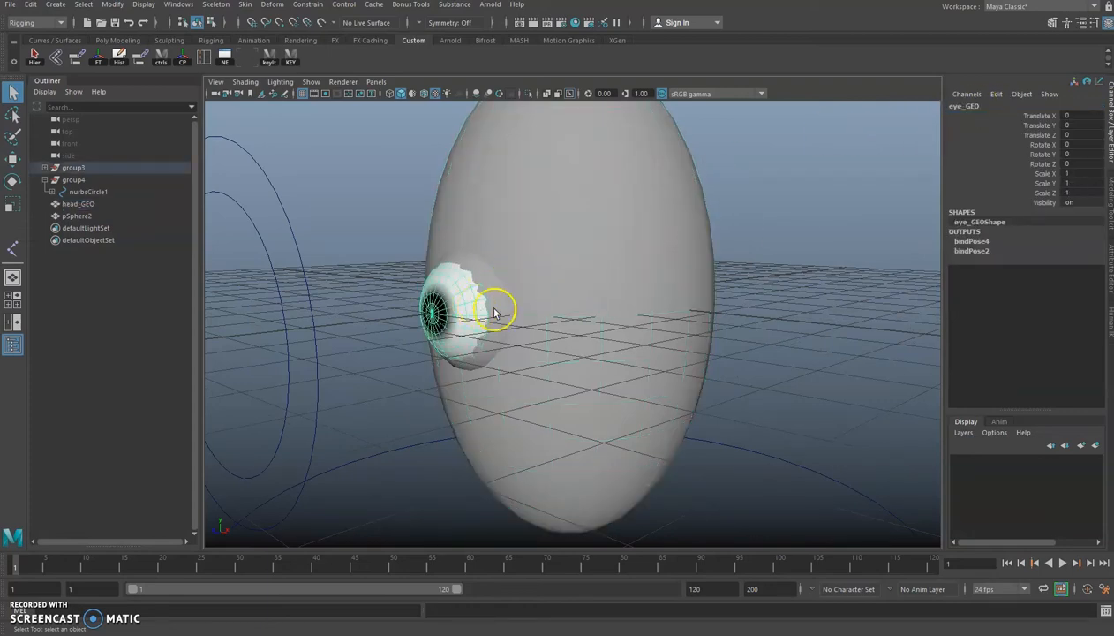
key(w)
double_click(964, 106)
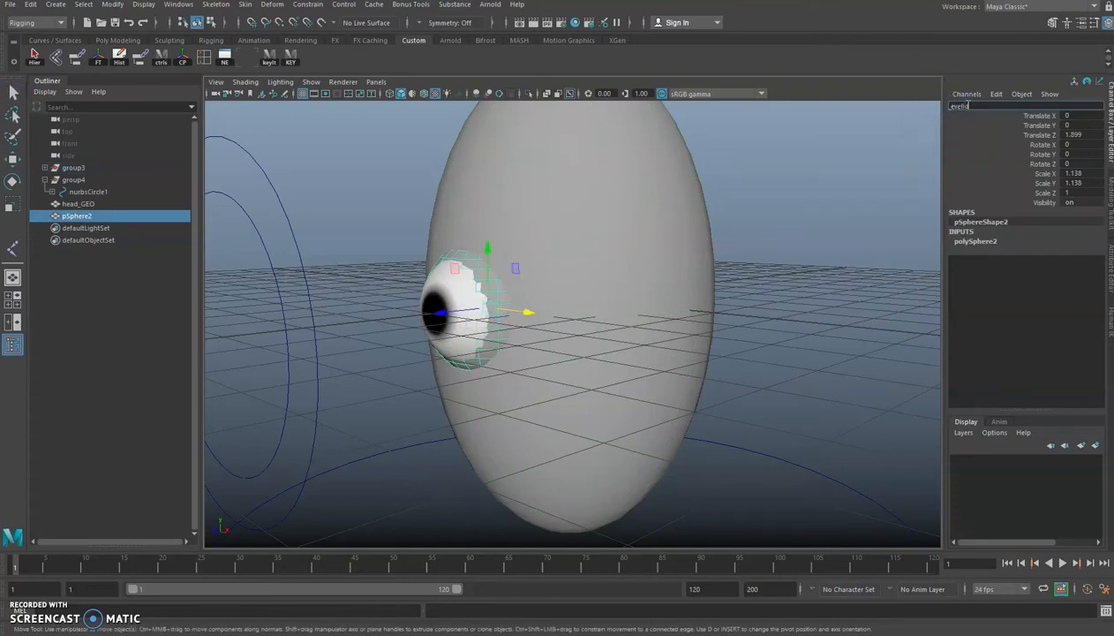
text(eyelid_GEO)
key(Return)
key(q)
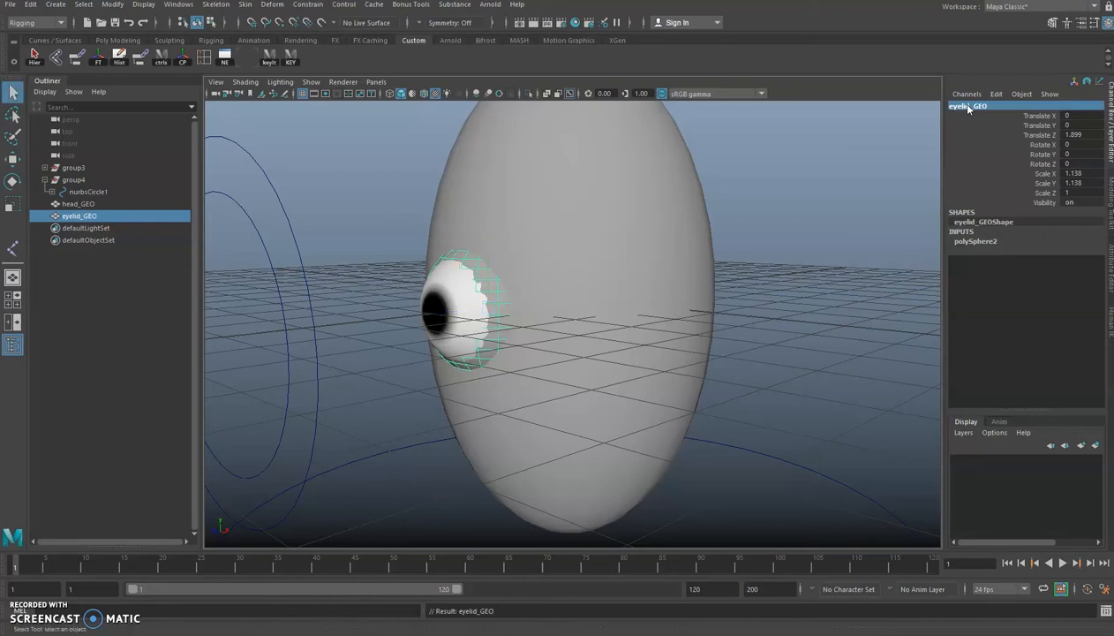
Delete the construction history and freeze the transformations of head_GEO and eyelid_GEO
click(898, 236)
click(673, 258)
click(507, 309)
shift+click(542, 294)
click(160, 57)
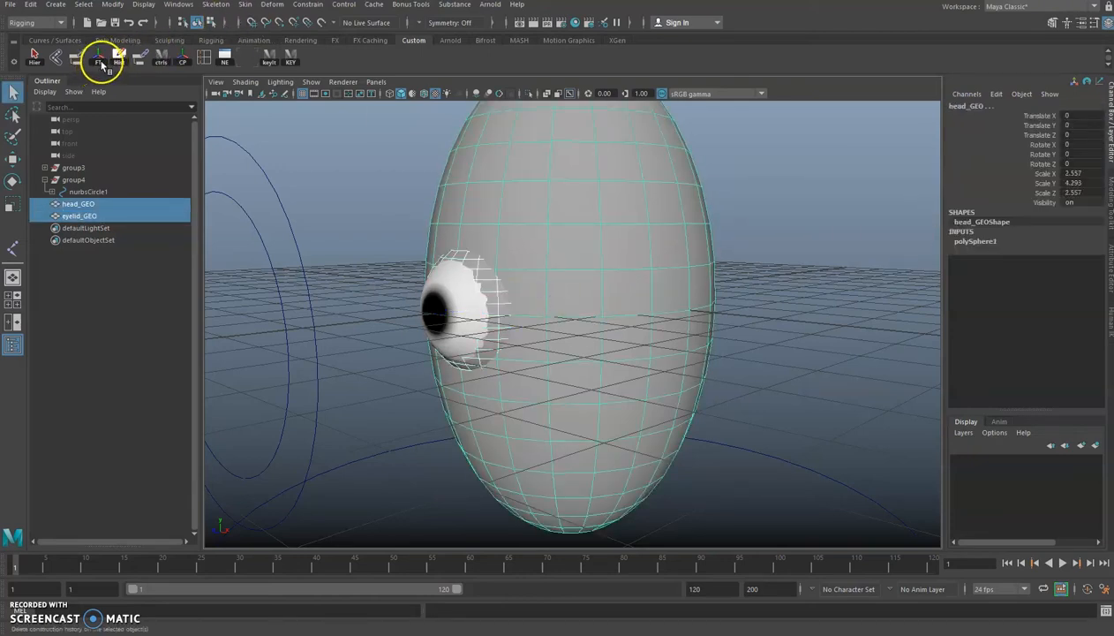
click(118, 57)
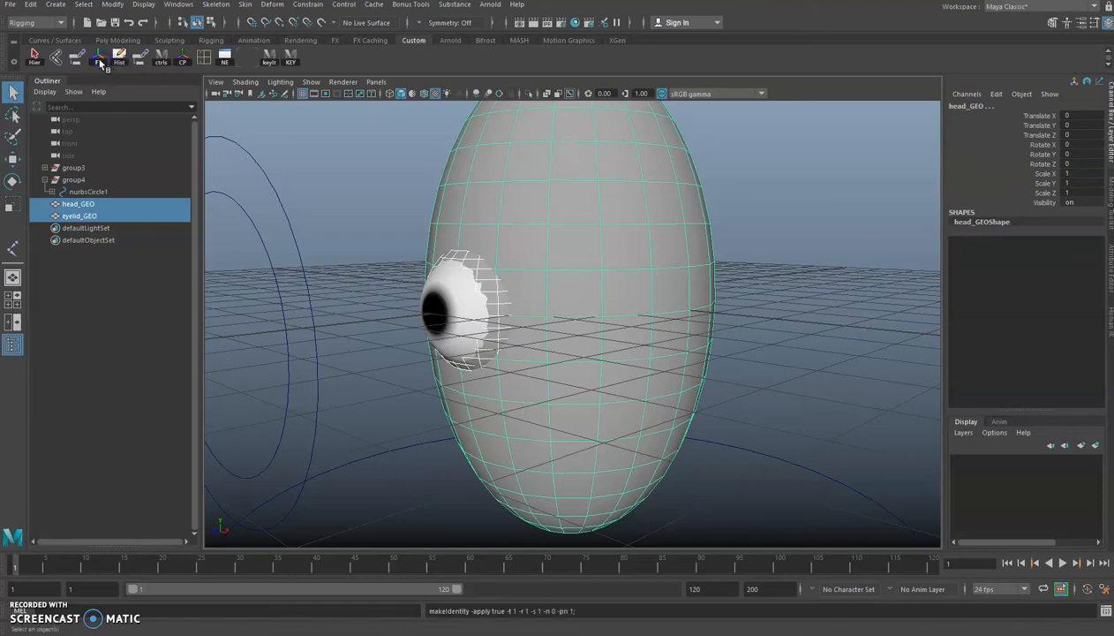
click(311, 162)
Duplicate eyelid_GEO and move the copy beside the head to a Translate X of about -8.942
alt+drag(481, 324, 565, 372)
key(w)
click(566, 373)
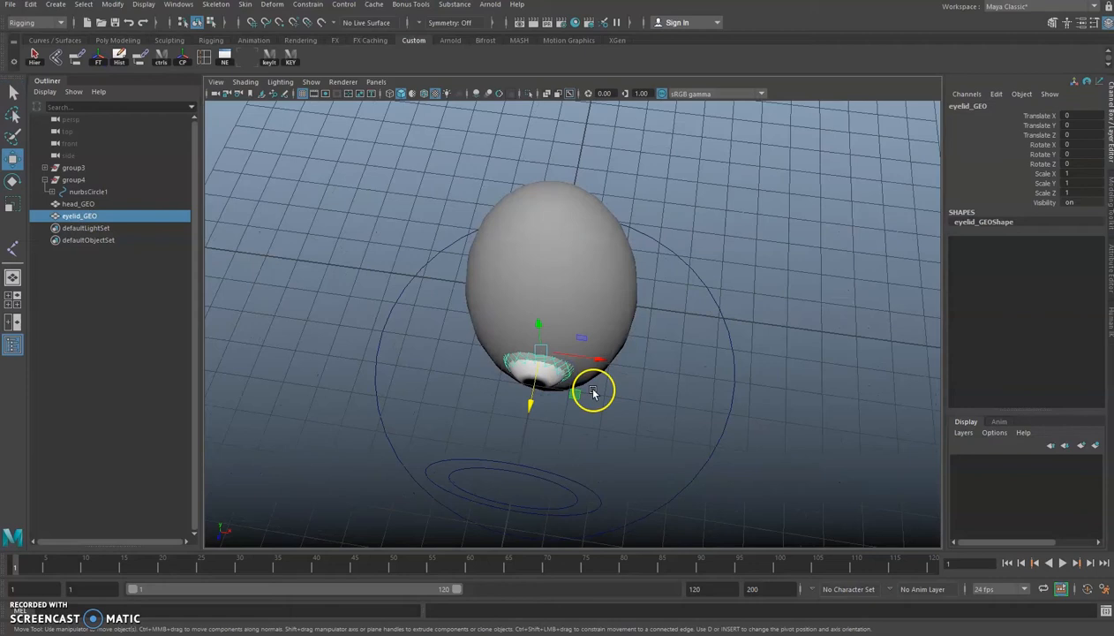
key(ctrl+d)
click(606, 365)
key(ctrl+z)
drag(601, 360, 272, 441)
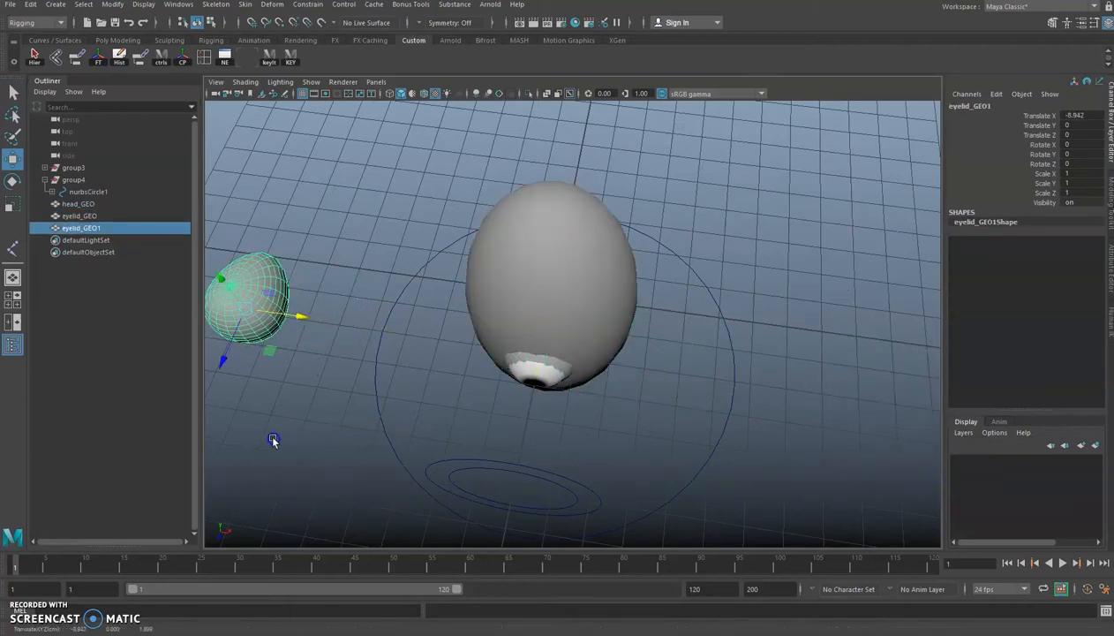
click(385, 266)
key(q)
In the side view, place a grid-snapped root joint at the base of the head at Translate Y -4
alt+right_drag(391, 242, 473, 380)
alt+drag(474, 380, 465, 316)
alt+right_drag(470, 318, 432, 296)
alt+drag(495, 335, 572, 389)
key(space)
key(space)
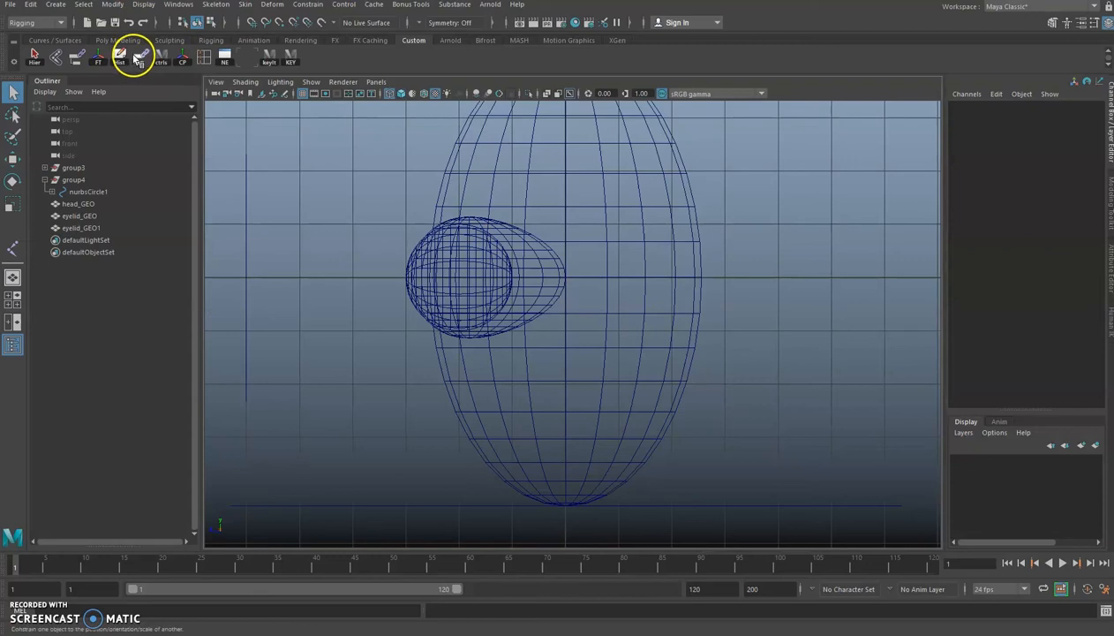
click(215, 5)
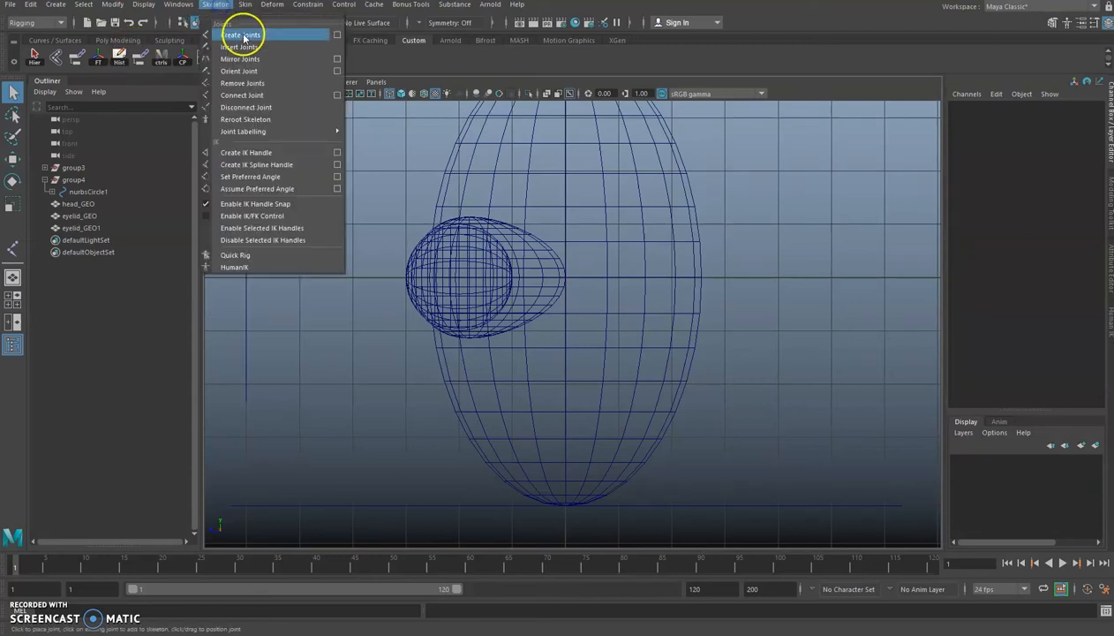
click(245, 38)
alt+middle_drag(604, 451, 609, 386)
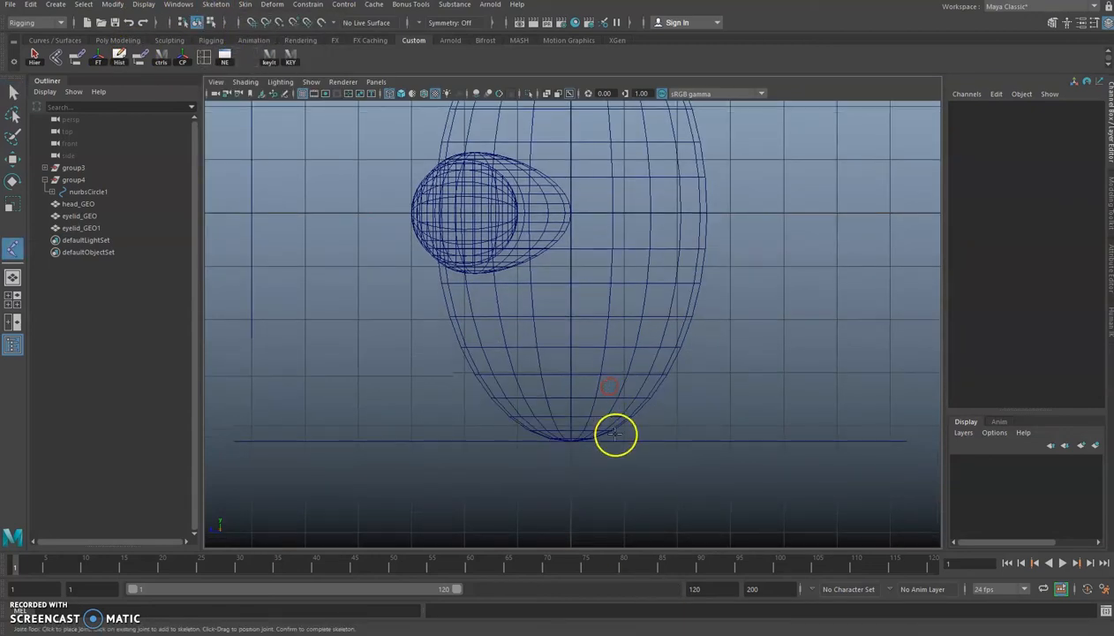
key(x)
click(572, 428)
Add a second grid-snapped joint at the grid origin in the middle of the head
alt+middle_drag(609, 328, 608, 378)
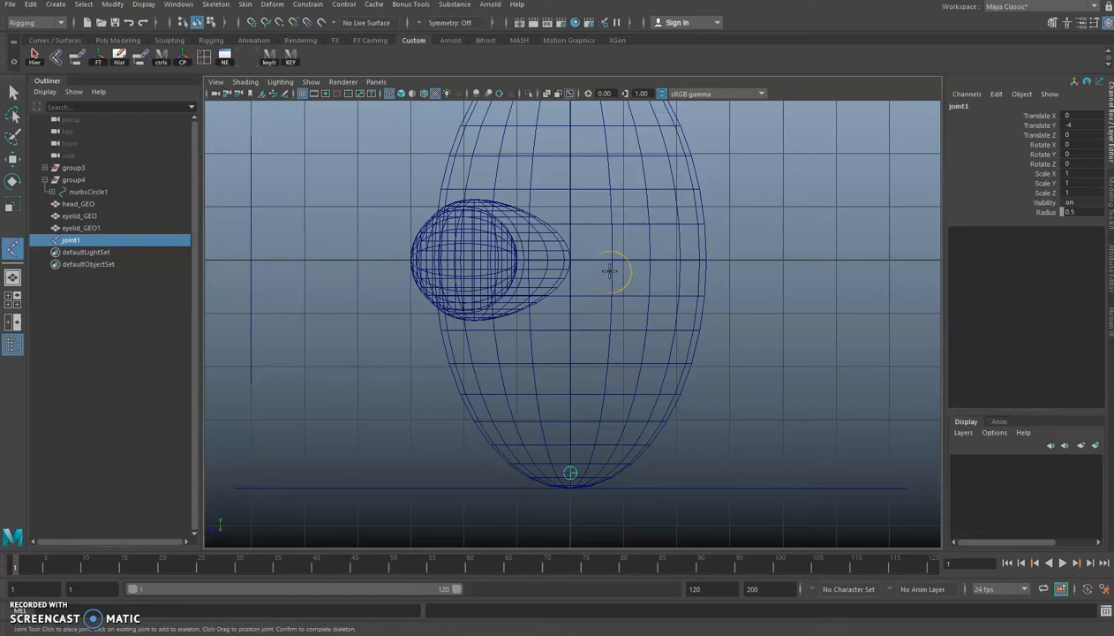
key(x)
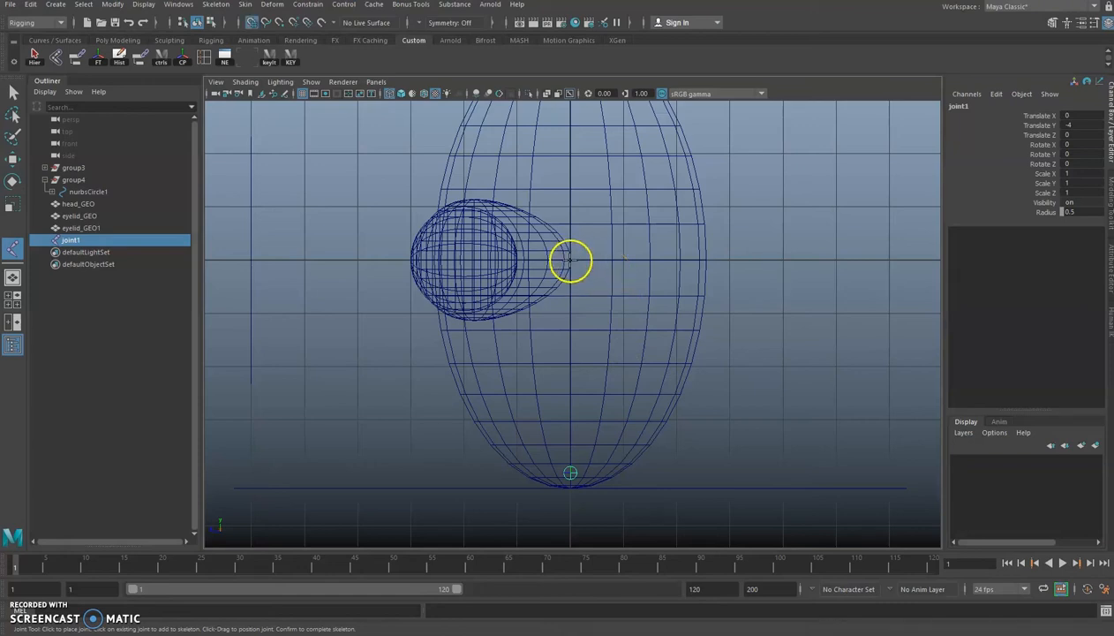
click(570, 261)
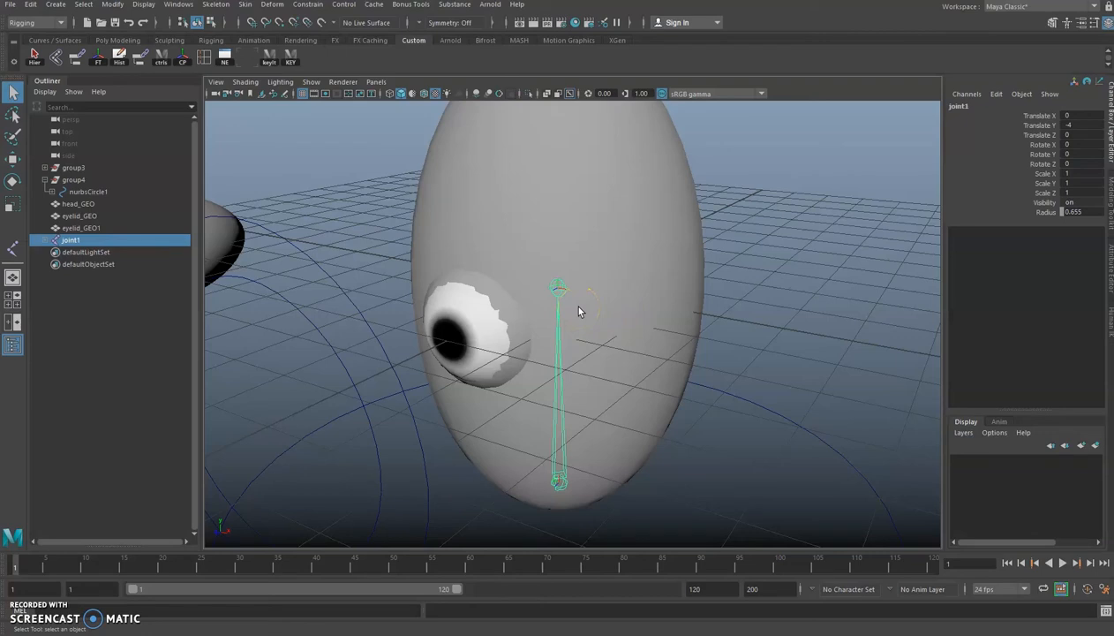
Open the Bind Skin options with eyelid_GEO selected and reset the settings to their defaults
click(801, 308)
scroll(801, 307, down, 4)
alt+drag(709, 376, 665, 379)
mouse_move(603, 415)
alt+mouse_down()
mouse_move(614, 402)
mouse_move(603, 407)
alt+mouse_up()
click(242, 5)
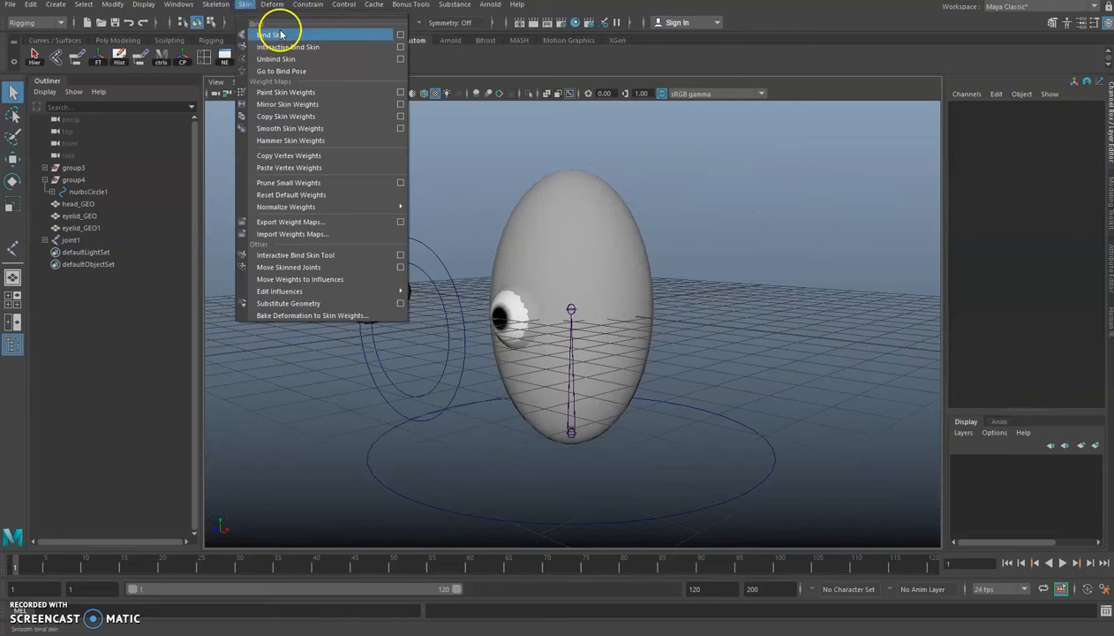
click(401, 35)
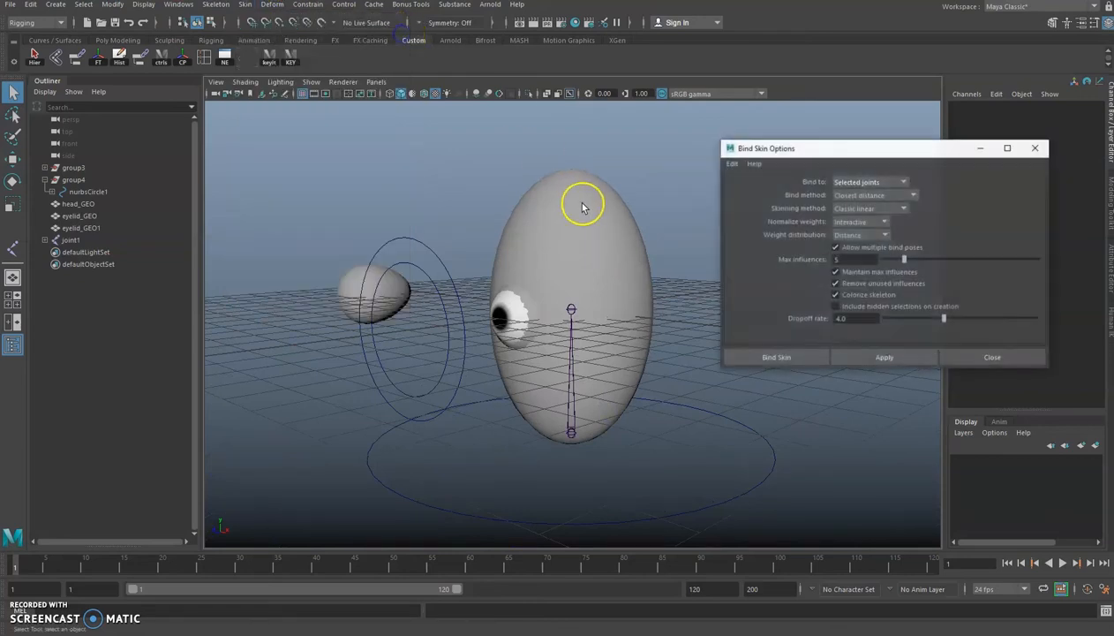
scroll(585, 199, up, 3)
alt+drag(612, 266, 515, 307)
click(515, 306)
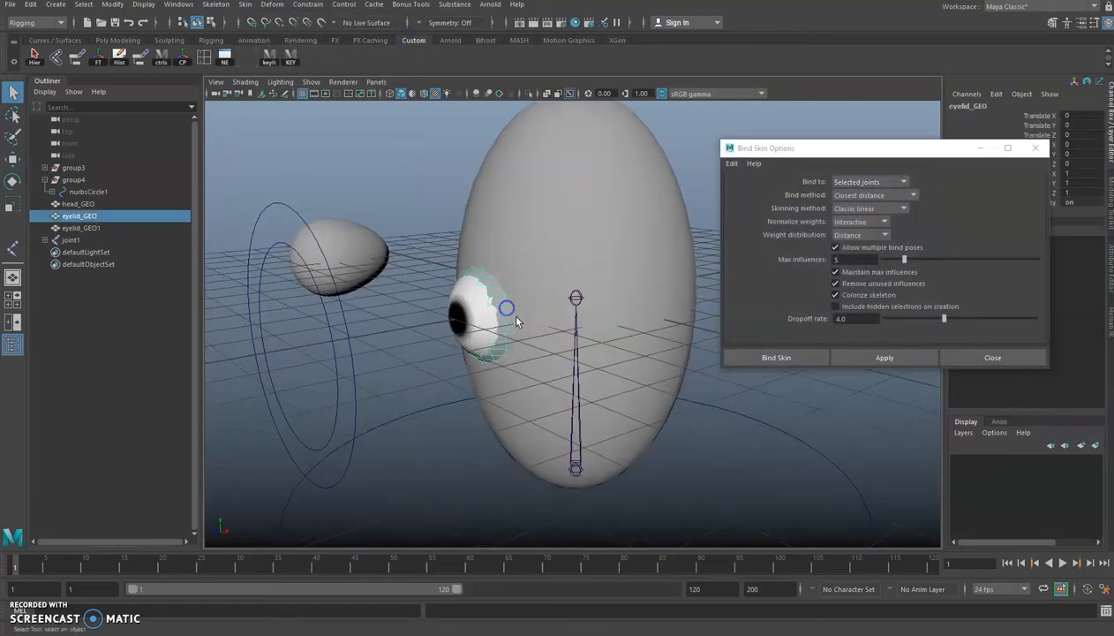
click(732, 165)
click(747, 188)
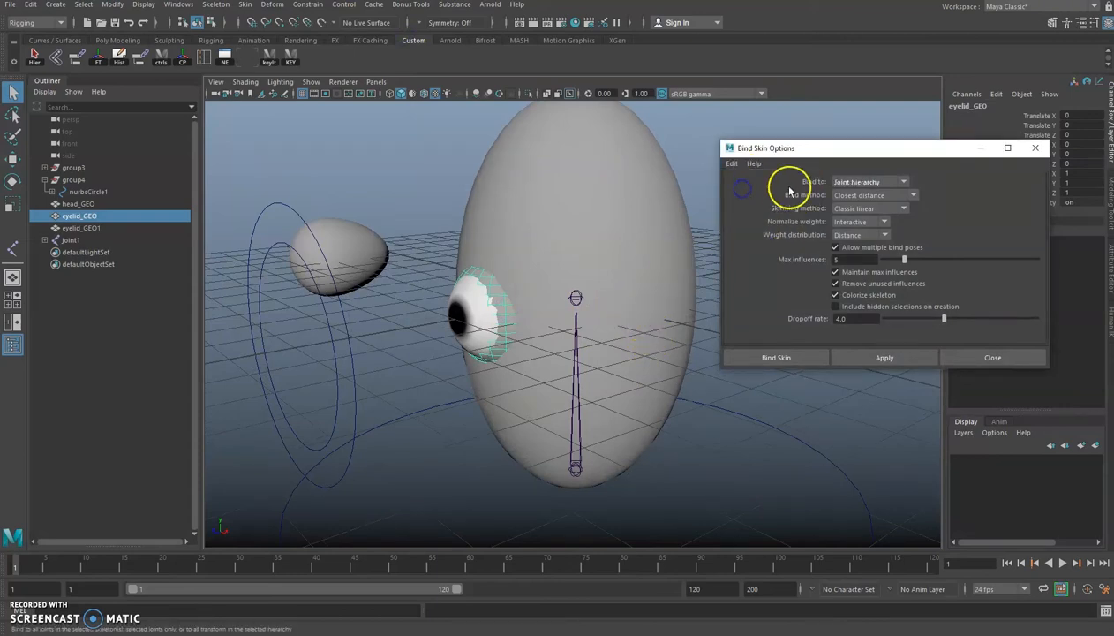
Bind eyelid_GEO to the joint in the middle of the head, with the skin binding limited to selected joints
drag(747, 151, 788, 152)
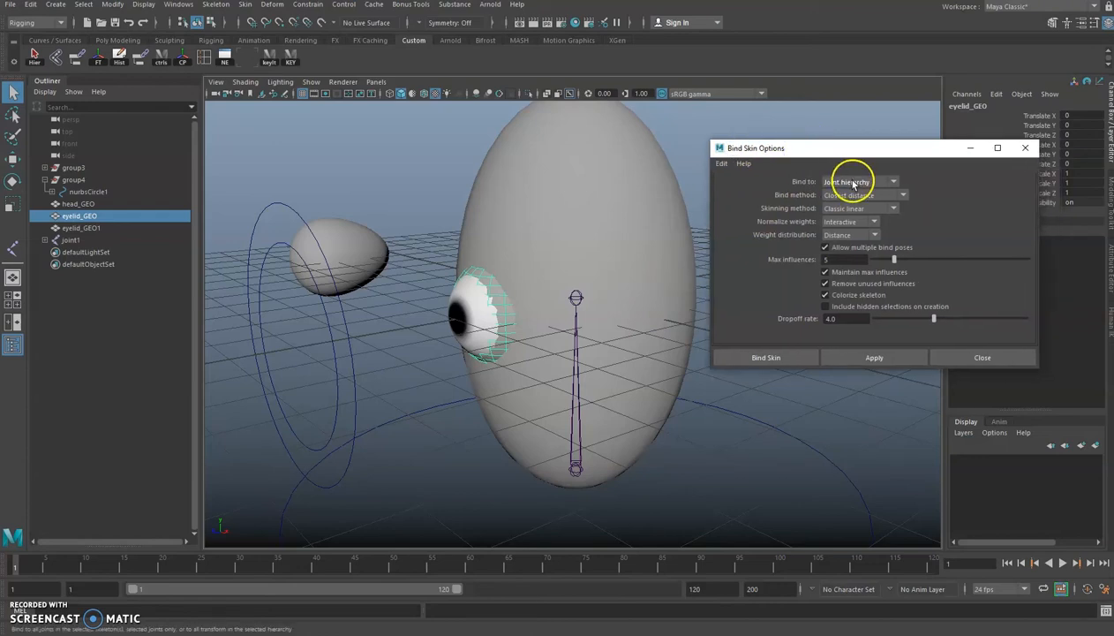
click(587, 478)
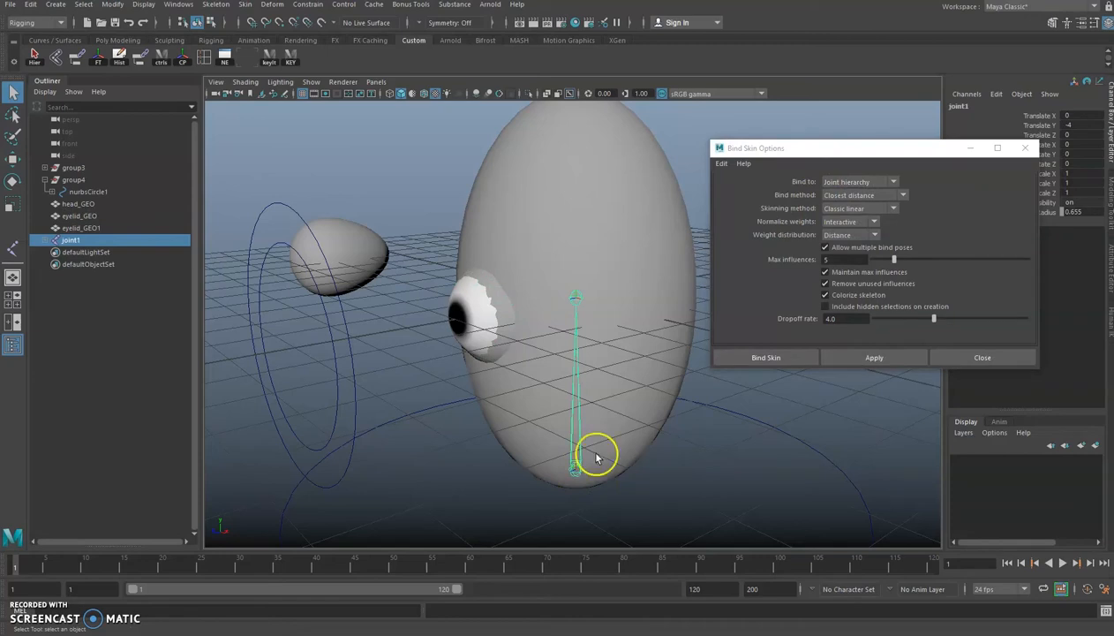
click(518, 320)
click(509, 319)
click(583, 473)
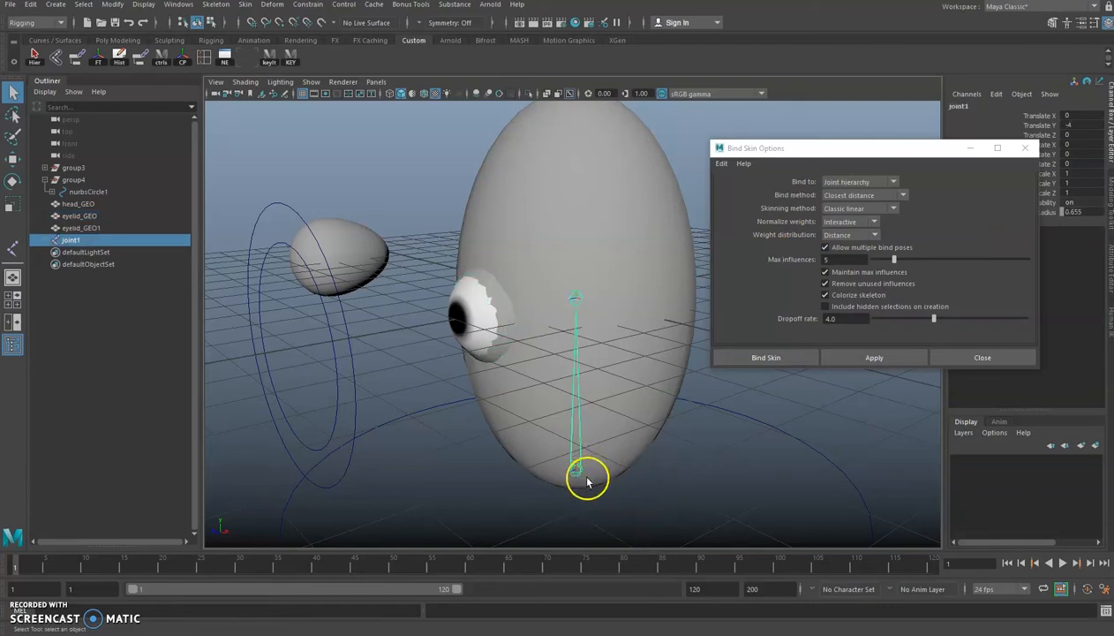
click(510, 322)
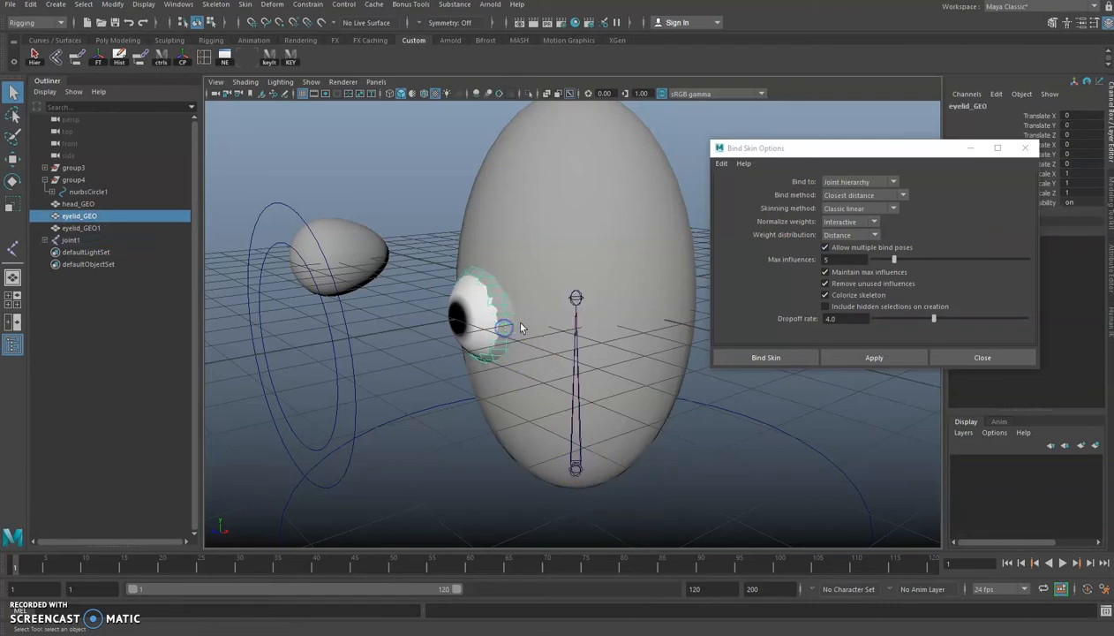
click(844, 183)
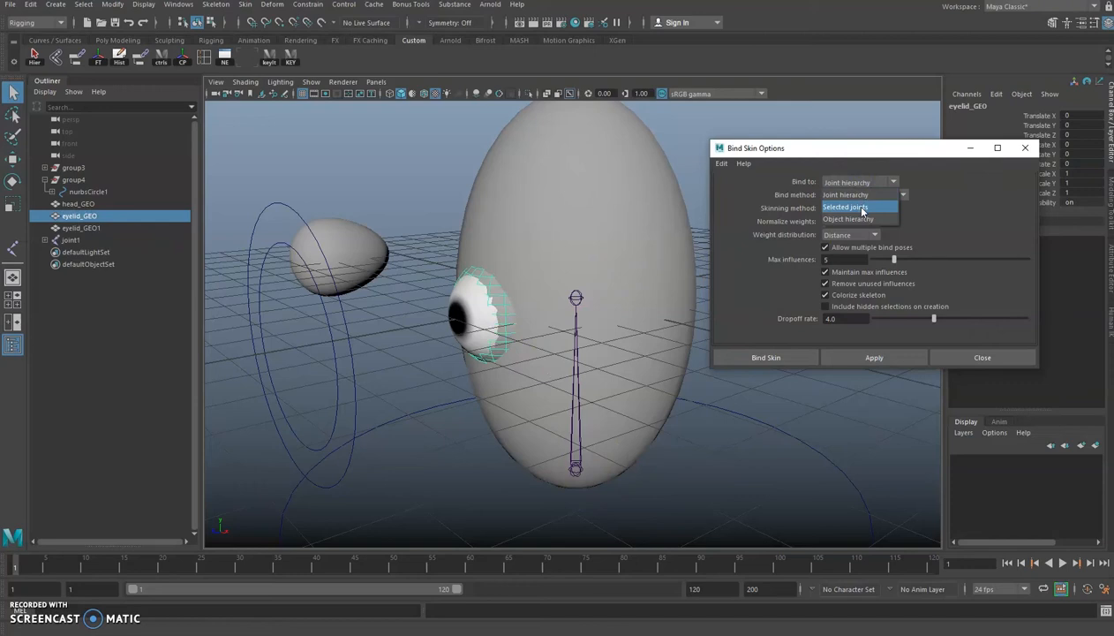
click(862, 209)
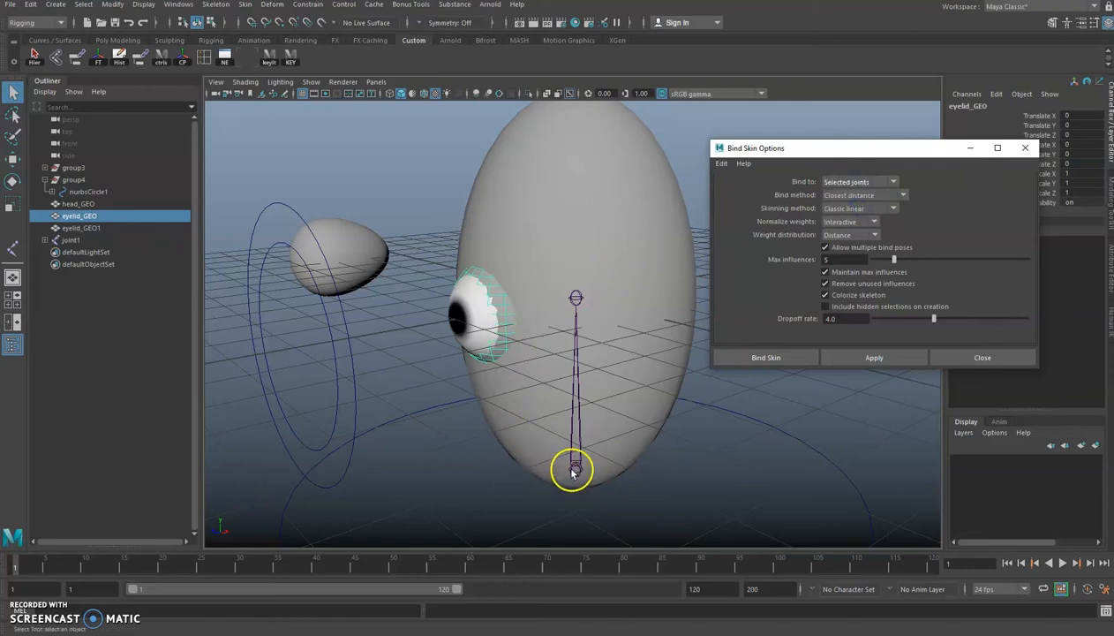
click(576, 298)
shift+click(511, 332)
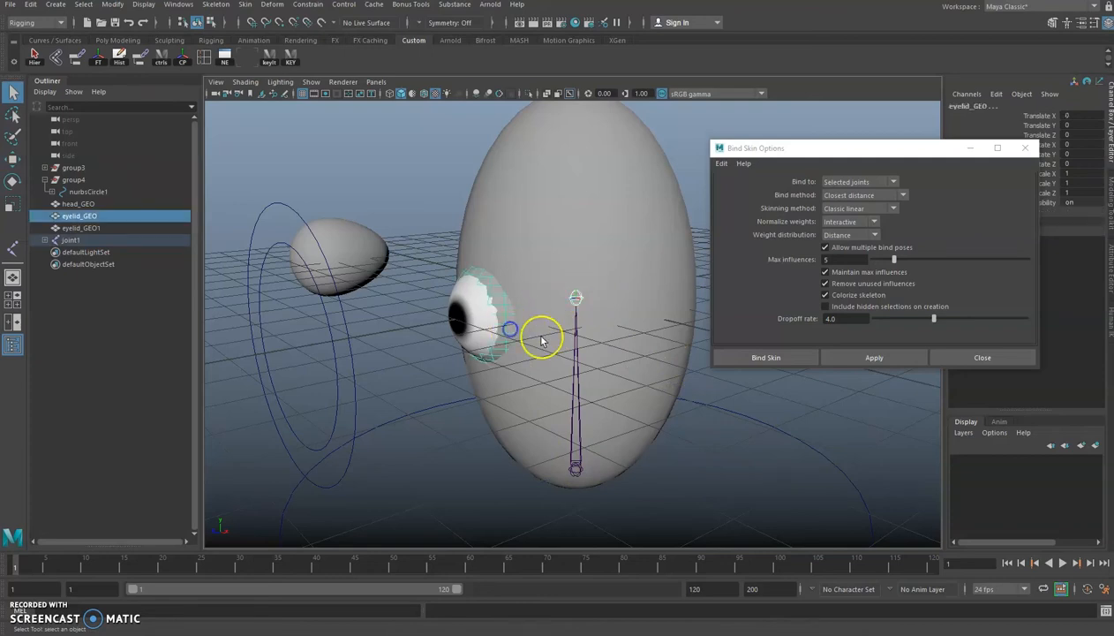
click(875, 358)
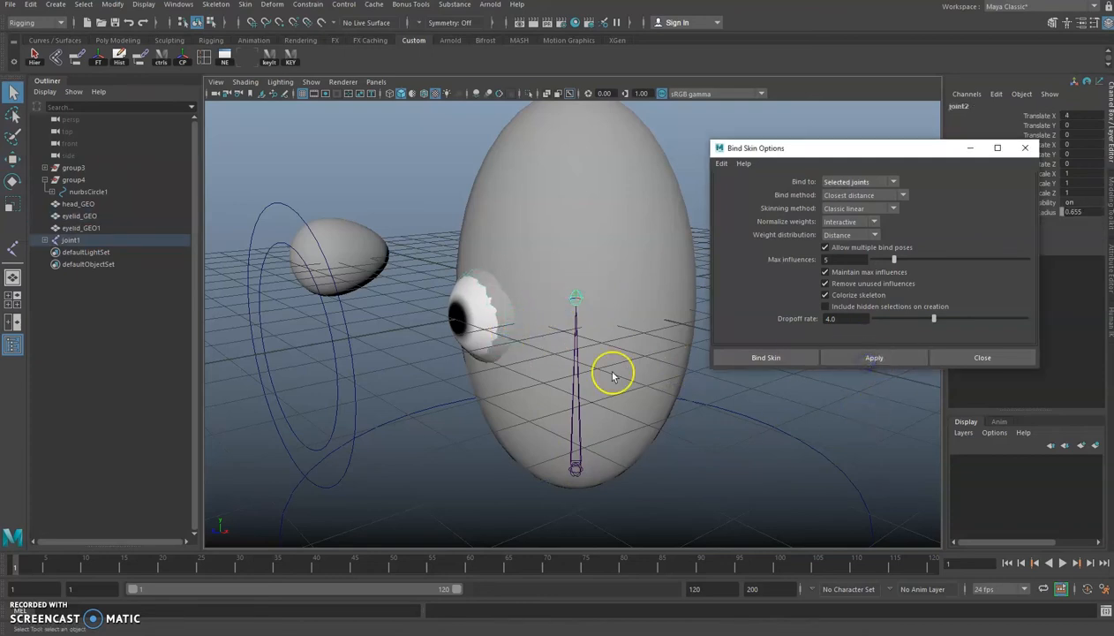
Test the eyelid binding by moving the middle head joint, and undo the move
click(577, 299)
key(w)
drag(580, 297, 557, 182)
key(ctrl+z)
key(ctrl+z)
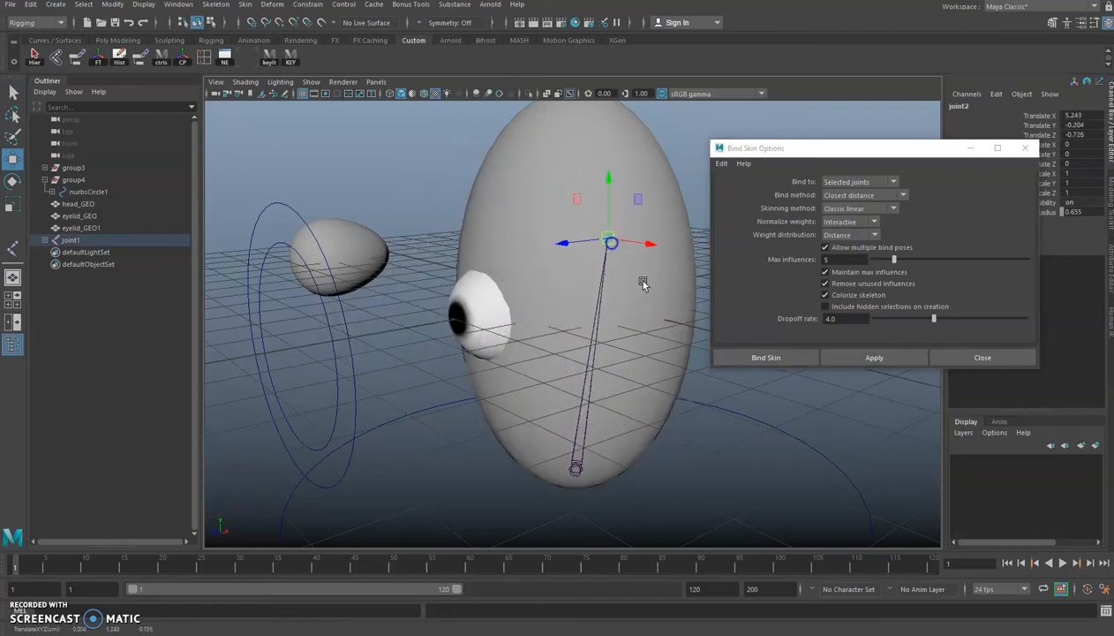
Bind head_GEO to the root joint at the base of the head
click(579, 465)
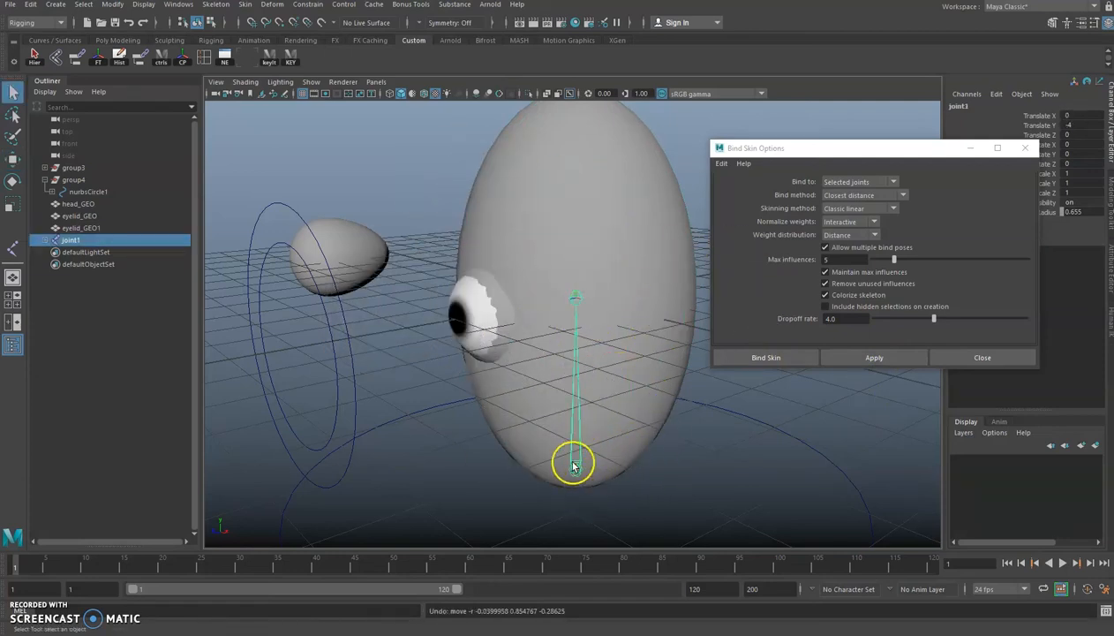
shift+click(642, 428)
click(846, 357)
click(808, 453)
Constrain the root joint to the large nurbsCircle1 control around the base of the head
click(636, 446)
scroll(625, 444, down, 5)
alt+drag(616, 441, 610, 410)
click(613, 456)
scroll(610, 406, up, 1)
alt+middle_drag(610, 405, 613, 392)
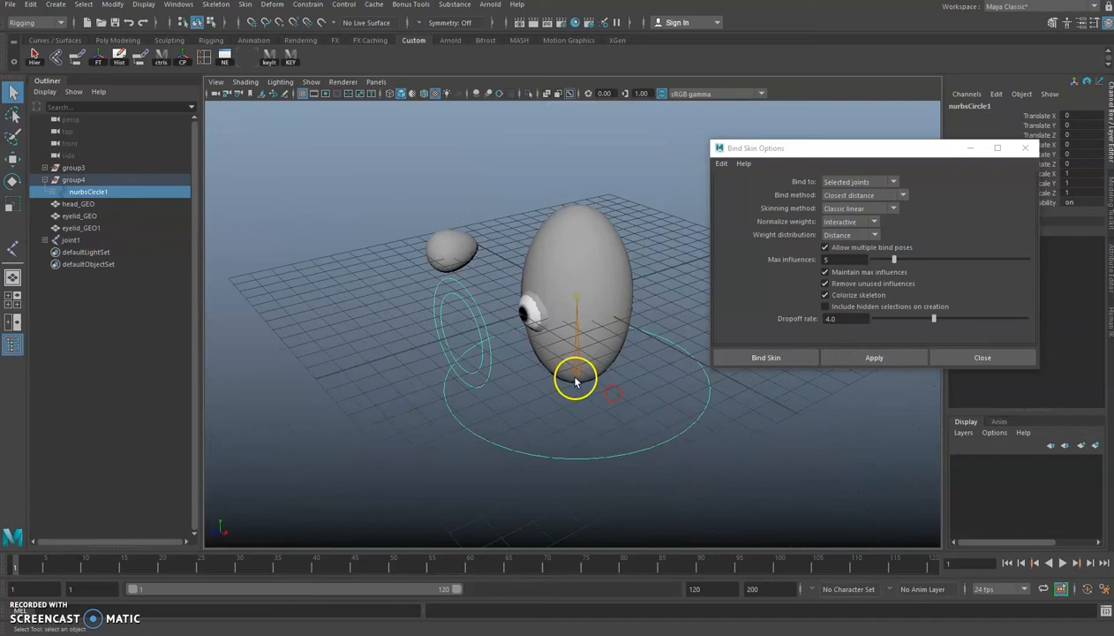
shift+click(575, 375)
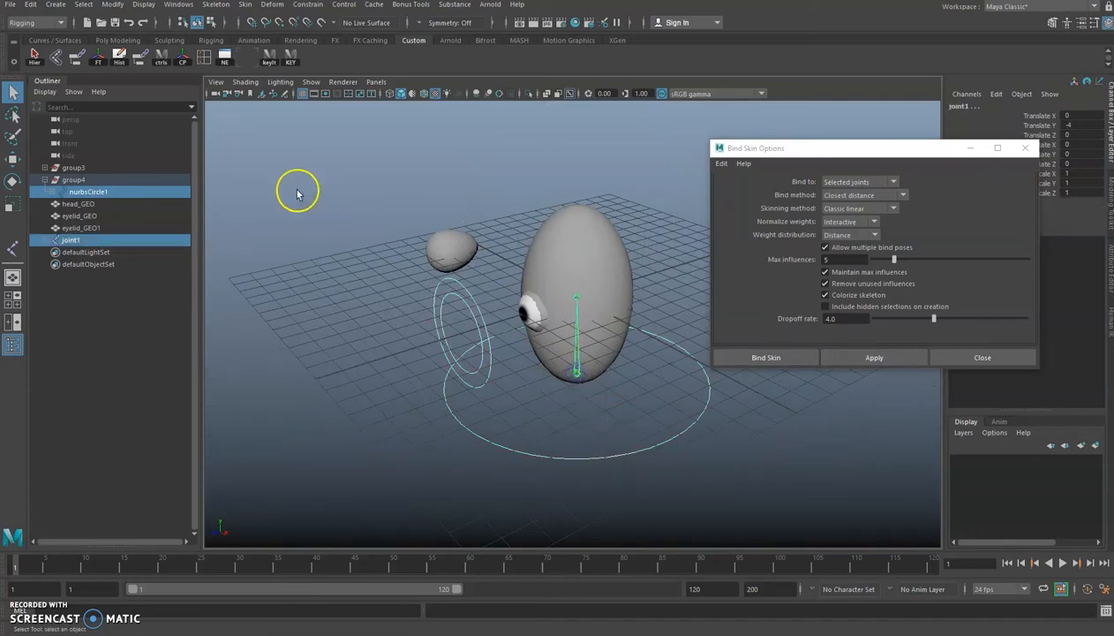
click(140, 61)
Test the root joint's constraint by moving the large circle control, and undo the move
key(w)
drag(607, 416, 634, 399)
drag(577, 378, 554, 332)
key(ctrl+z)
key(q)
click(567, 285)
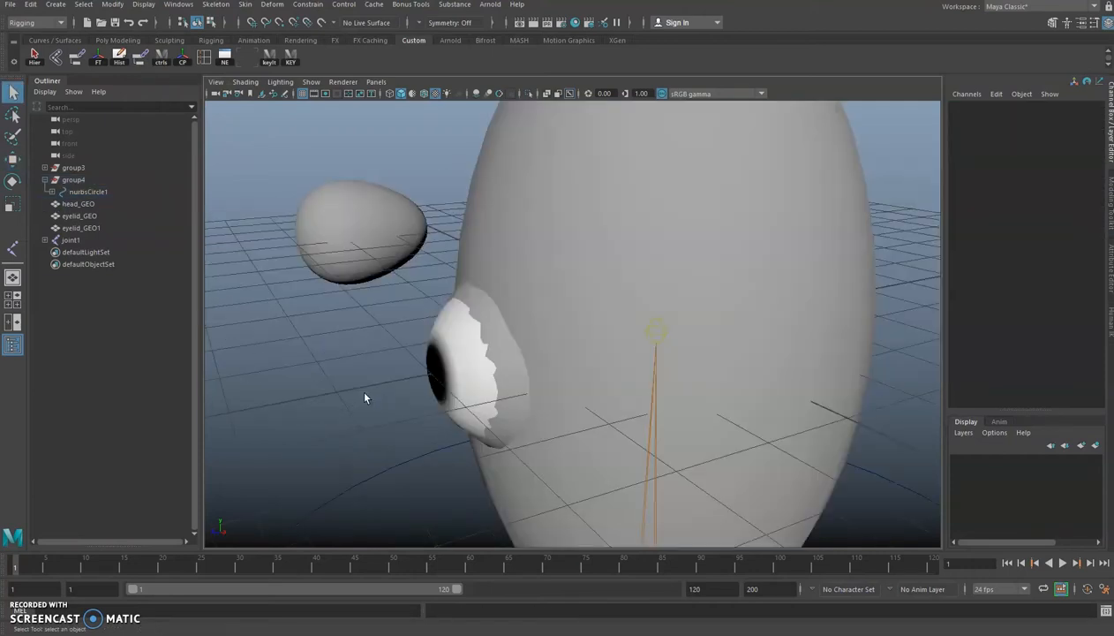
Select eye_GEO and eyelid_GEO and open the Add Influence options for the eyelid's skin
click(373, 382)
click(435, 417)
click(493, 415)
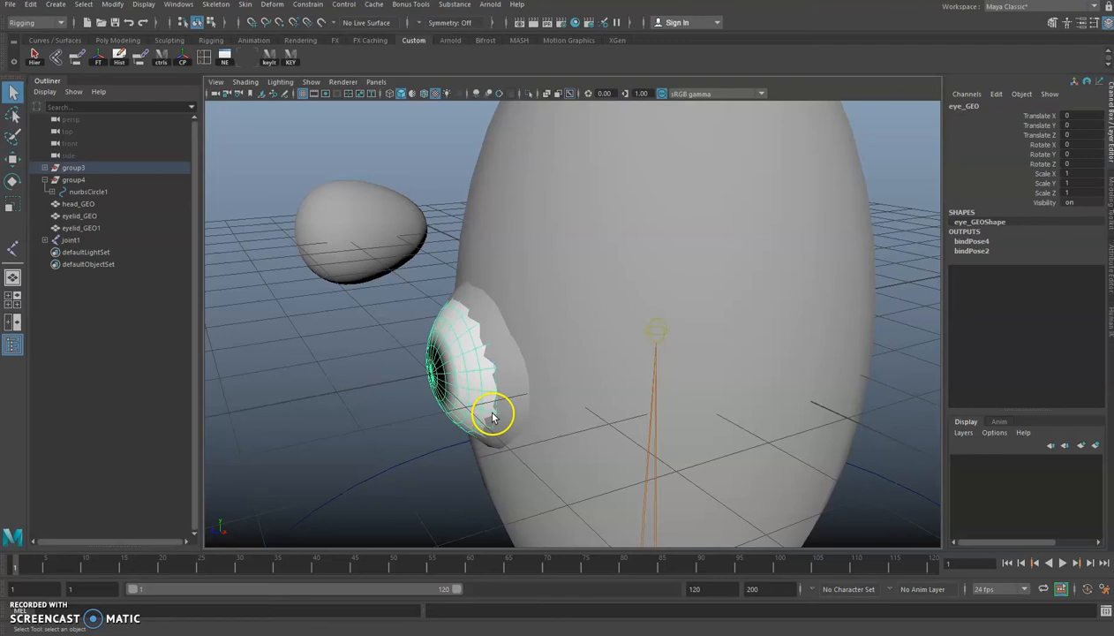
click(428, 403)
click(343, 344)
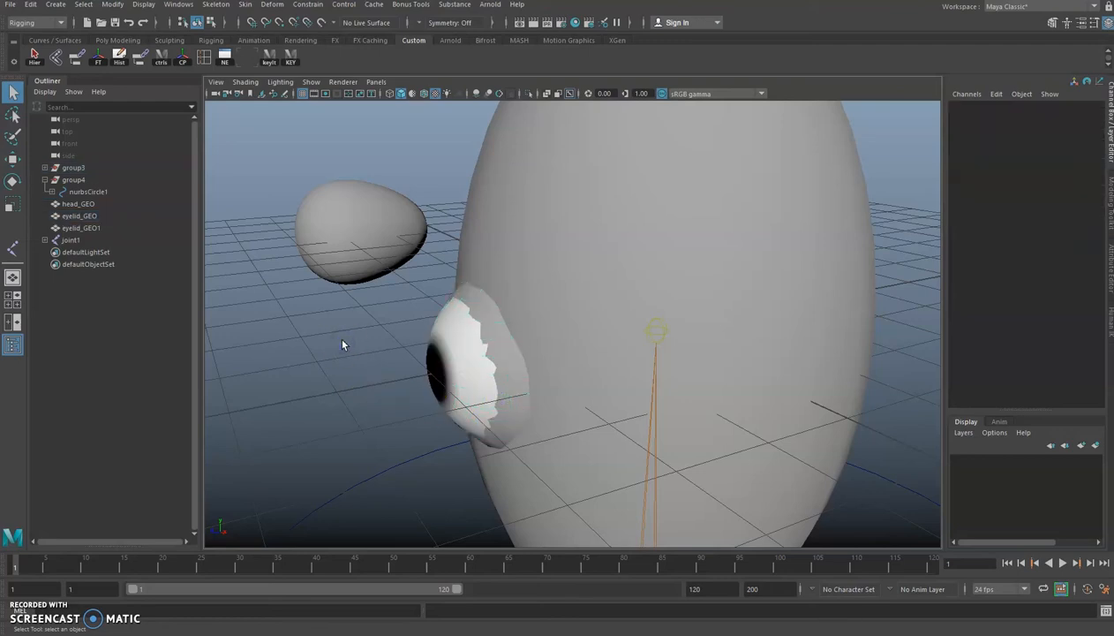
click(422, 364)
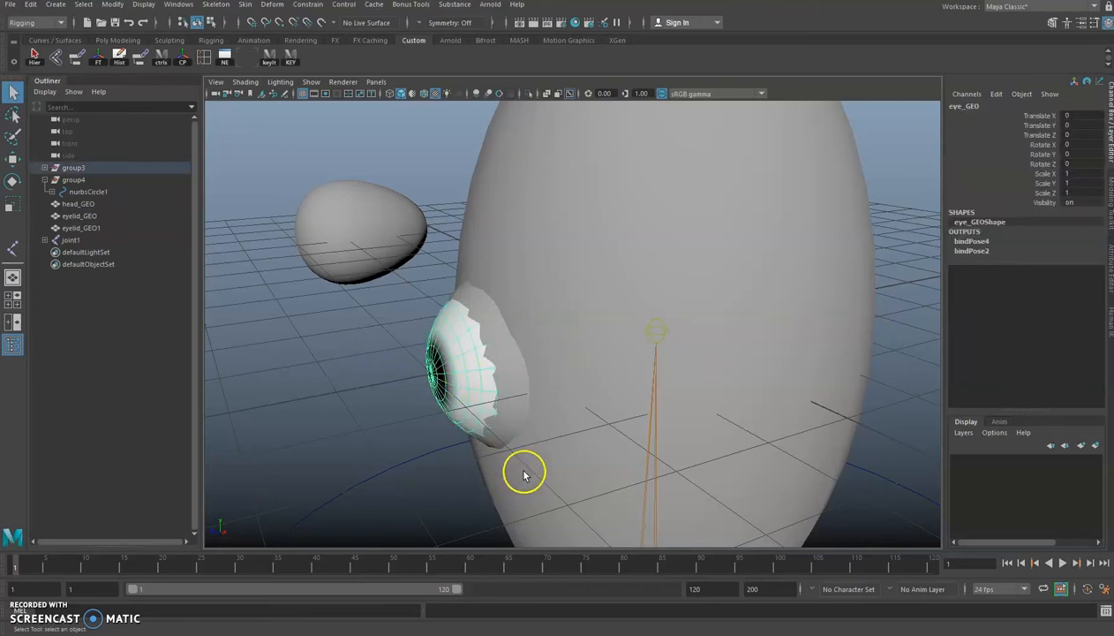
click(522, 386)
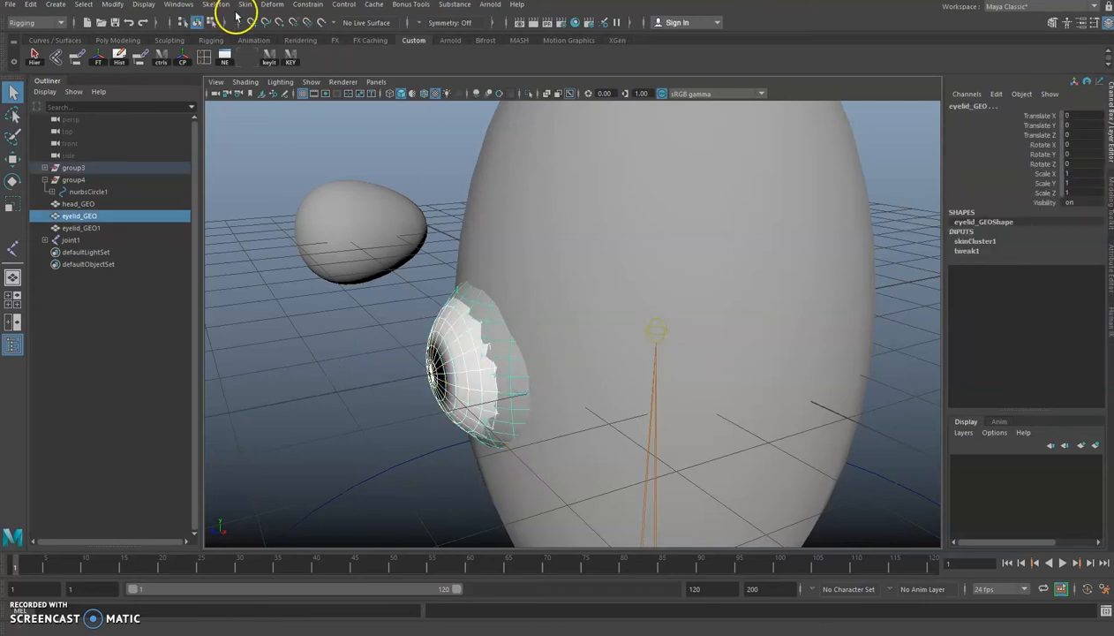
click(245, 5)
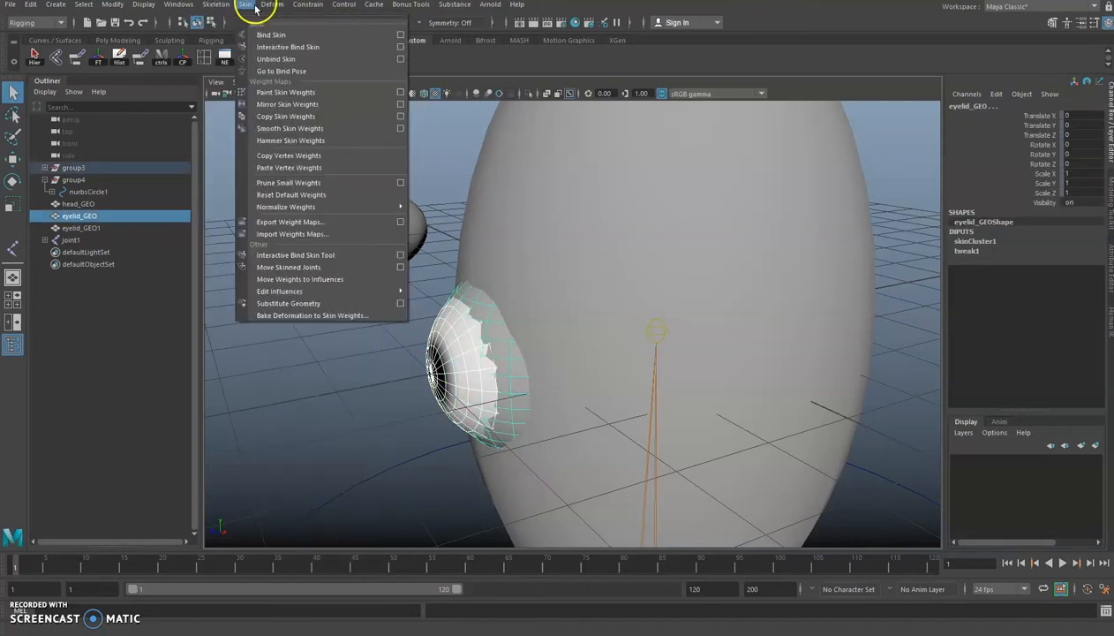
mouse_move(293, 292)
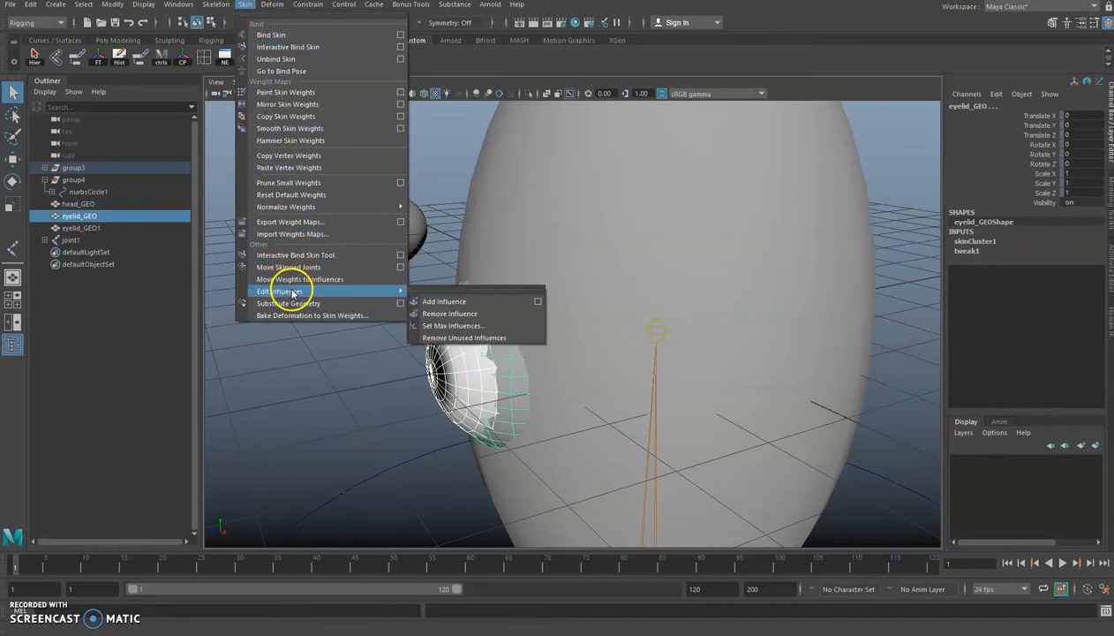
click(538, 301)
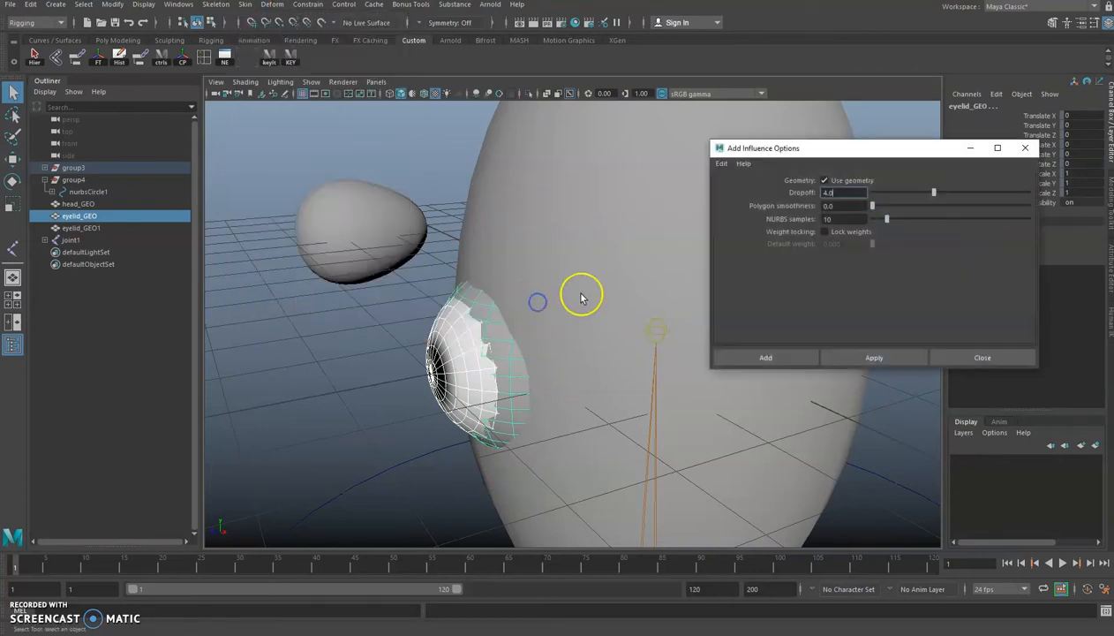
mouse_move(615, 277)
alt+mouse_down()
mouse_move(592, 265)
mouse_move(602, 262)
alt+mouse_up()
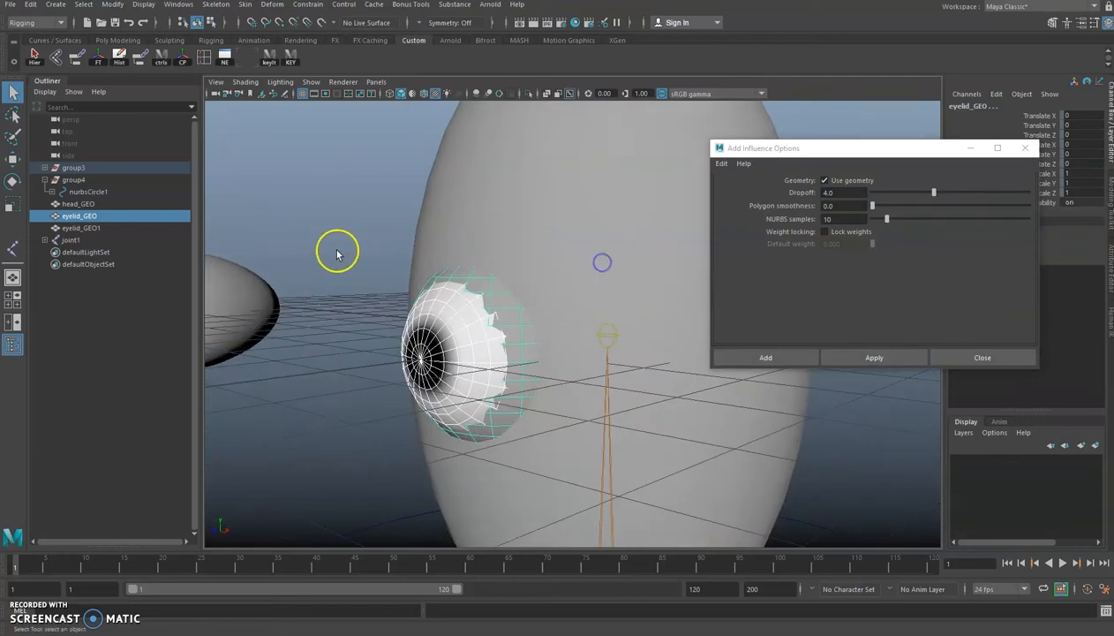
drag(337, 254, 382, 220)
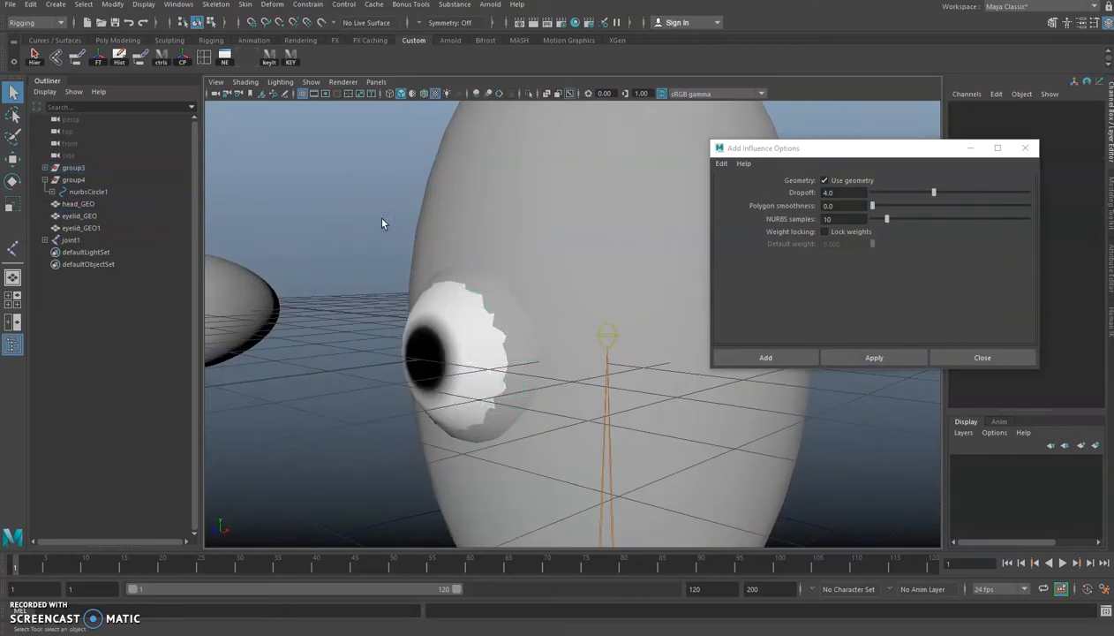
click(481, 371)
click(523, 373)
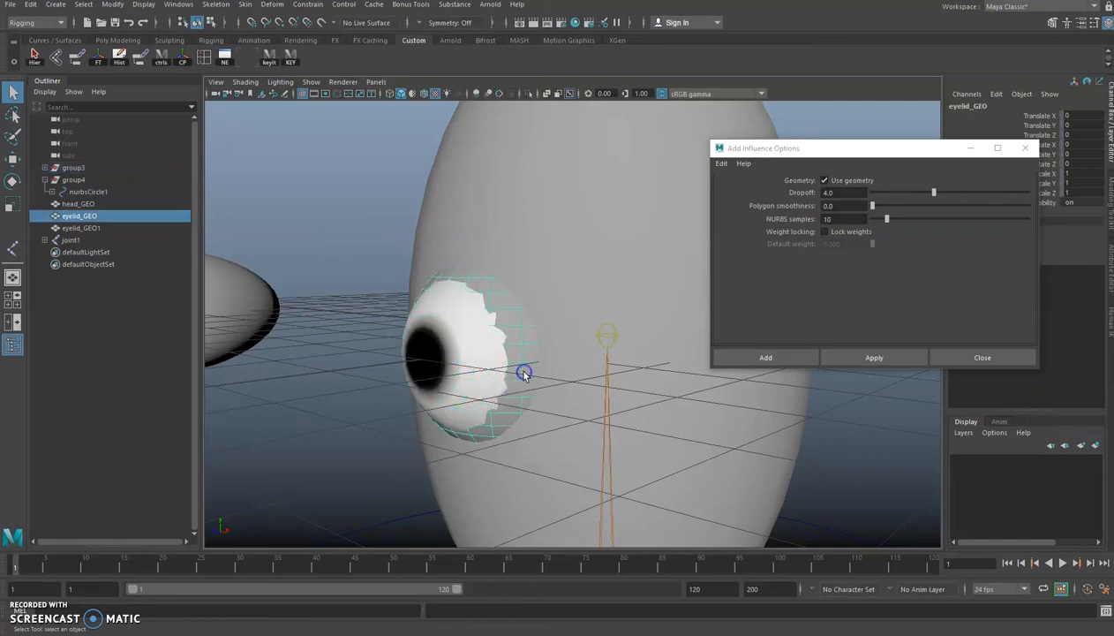
click(527, 385)
click(614, 339)
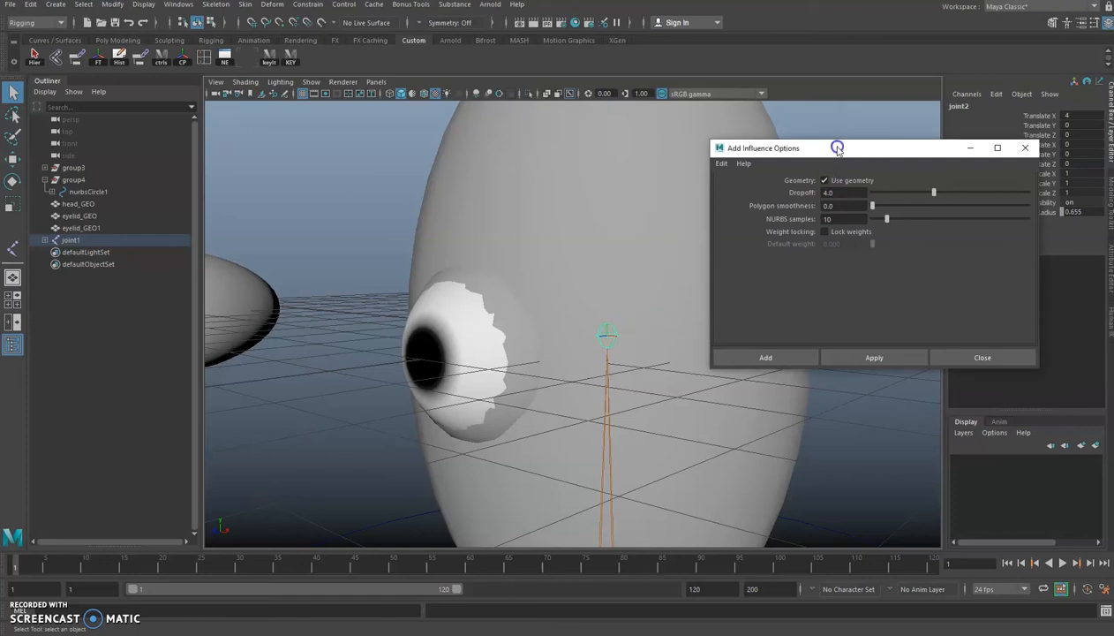
click(536, 375)
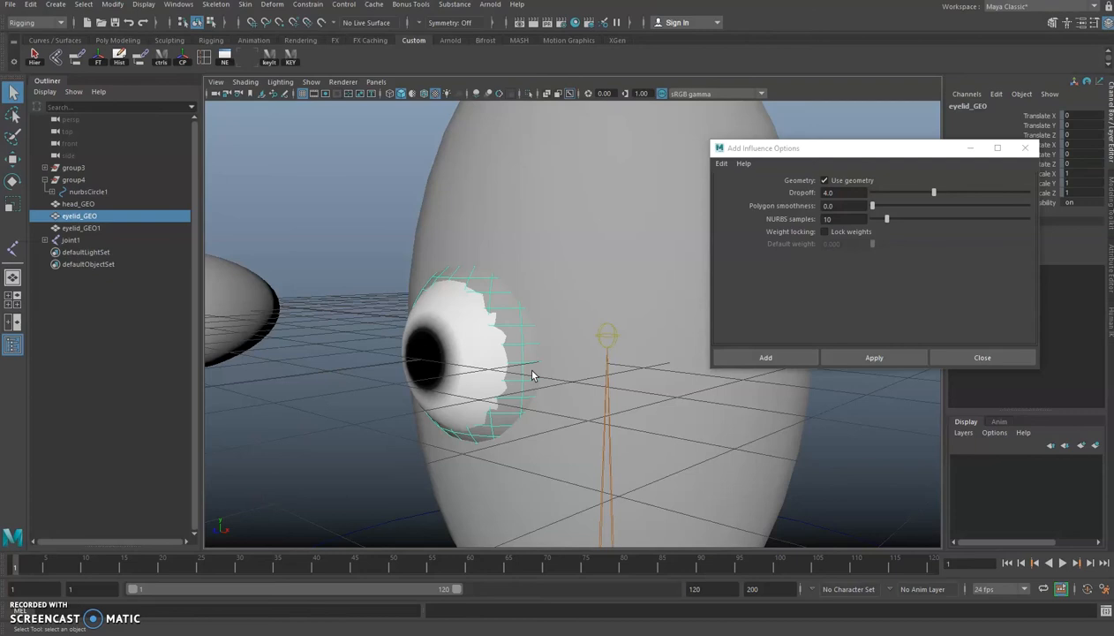
click(610, 341)
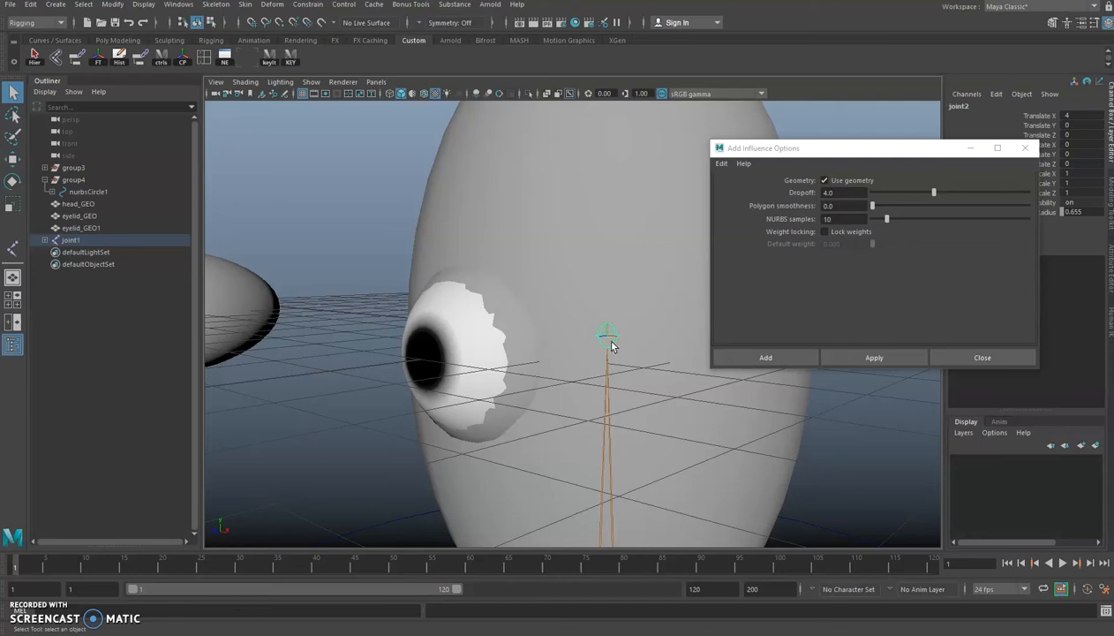
Add eye_GEO as an influence on eyelid_GEO, using its geometry with a dropoff of 4.0
click(443, 353)
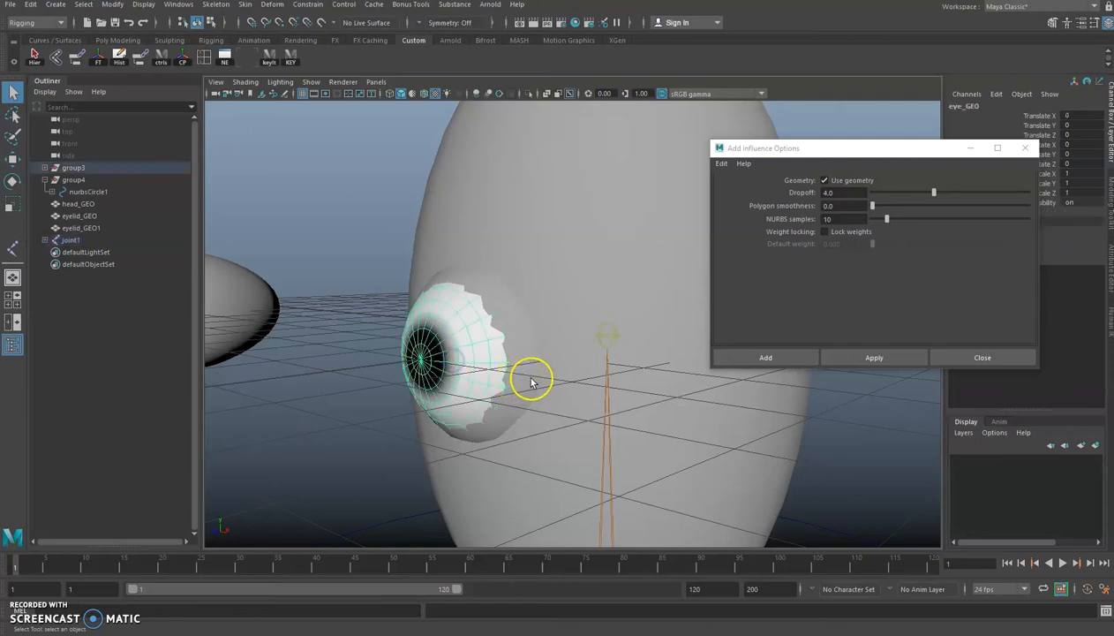
shift+click(528, 379)
click(795, 358)
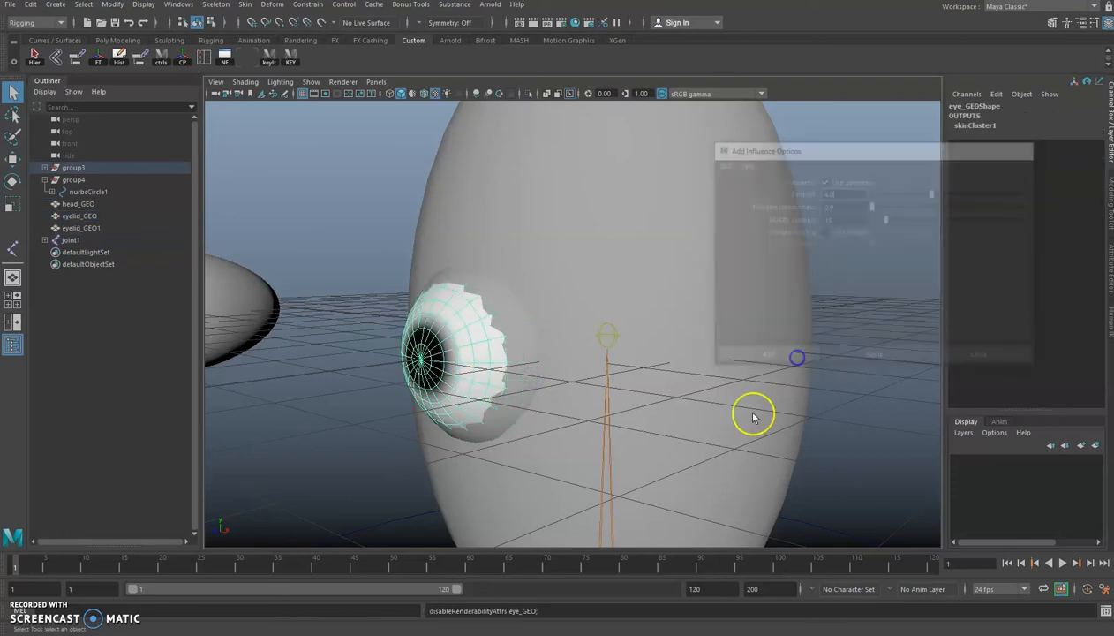
Try the Move tool on the circular eye control in front of the head, and undo the change
click(376, 329)
scroll(404, 351, down, 3)
alt+drag(398, 350, 413, 333)
scroll(360, 356, down, 2)
click(426, 343)
key(w)
key(ctrl+z)
scroll(523, 442, down, 2)
Test the eyelid's new influence by moving and rotating the circular eye controls, and undo these transformations
click(491, 458)
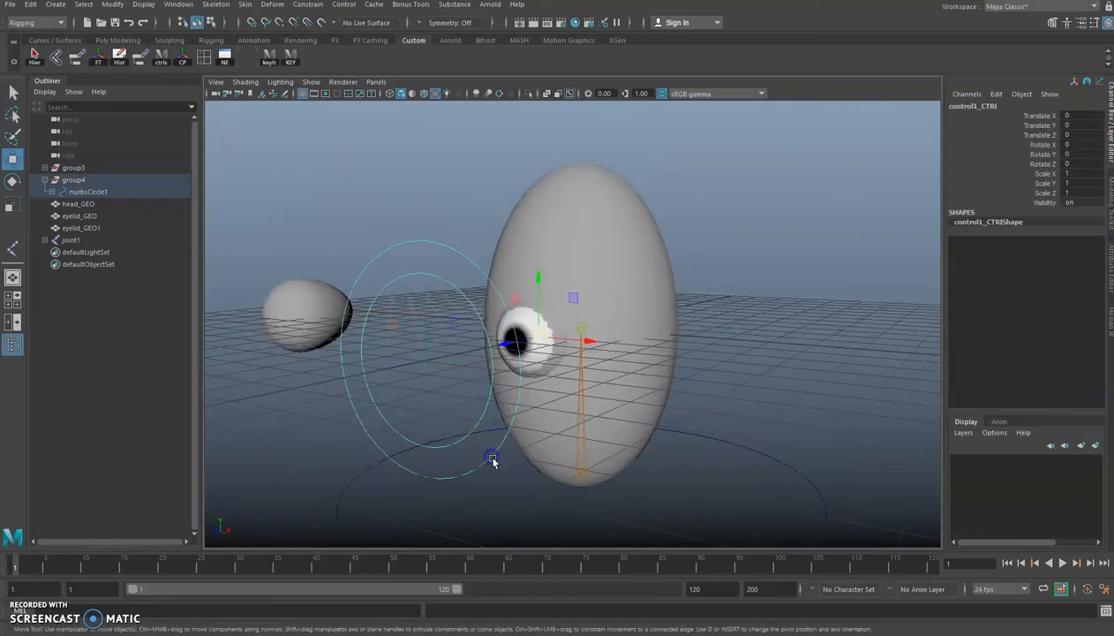
drag(529, 331, 510, 202)
key(e)
key(ctrl+z)
key(ctrl+z)
key(ctrl+z)
key(q)
scroll(532, 328, up, 3)
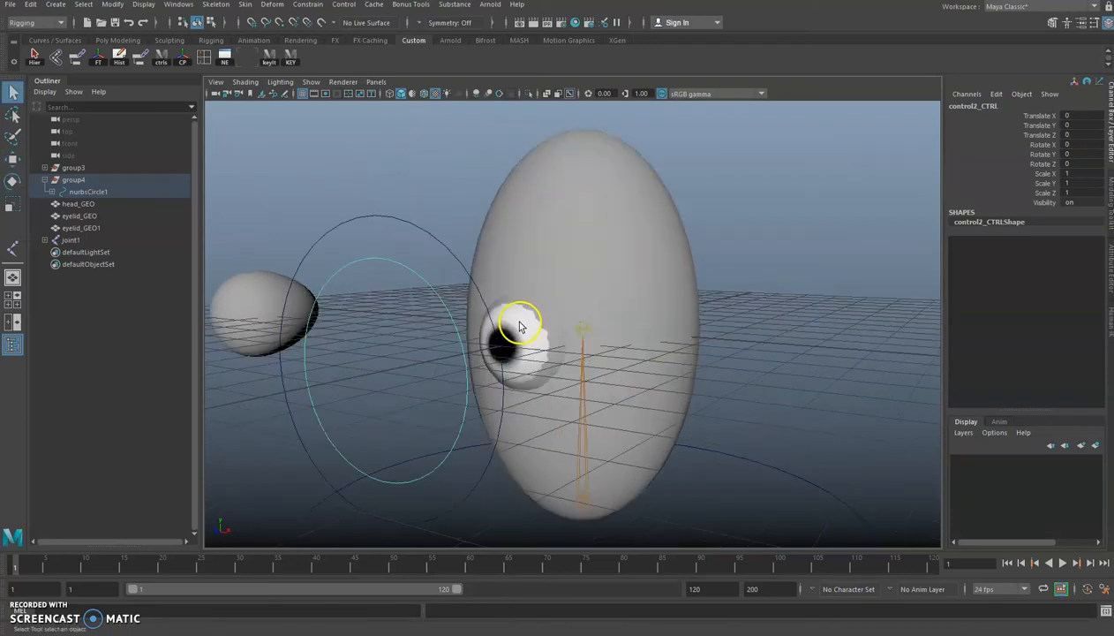
alt+drag(519, 327, 501, 327)
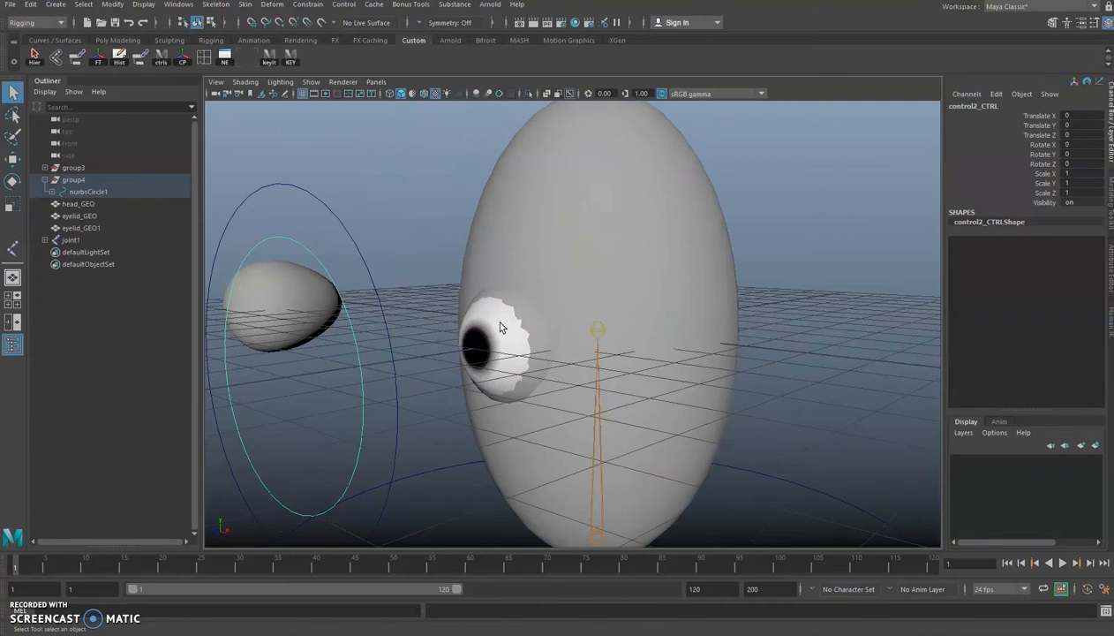
Test the eyelid deformation by moving a circular eye control in front of the head, and undo the last move
scroll(523, 353, up, 2)
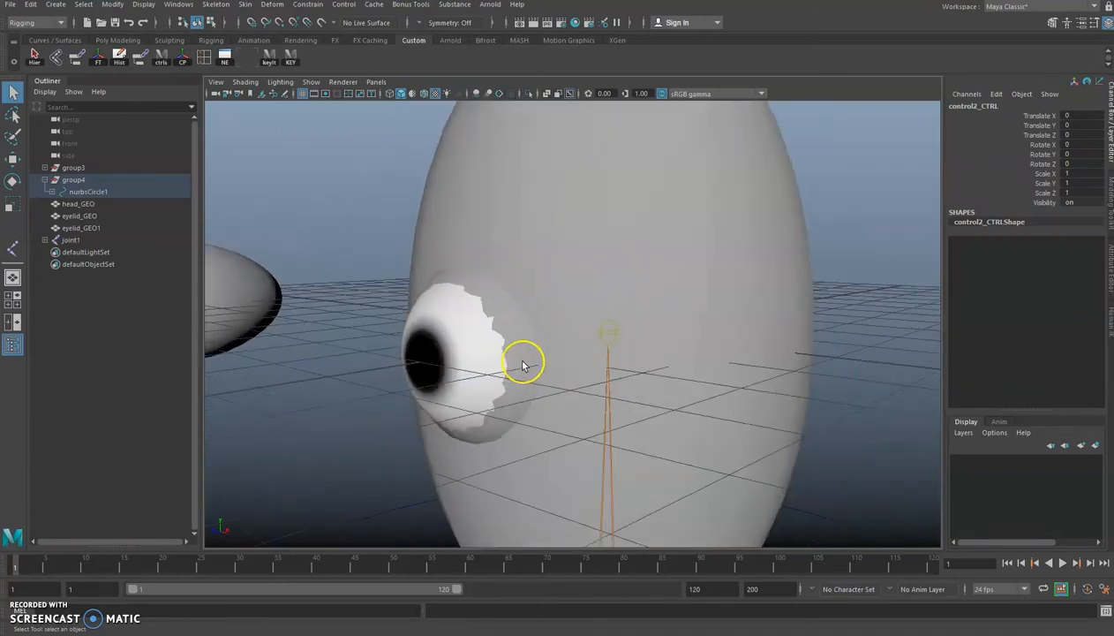
scroll(534, 353, down, 6)
click(504, 400)
key(w)
drag(551, 333, 527, 267)
key(e)
key(w)
drag(580, 221, 521, 214)
key(ctrl+z)
Rotate and move the circular eye controls to extreme poses around the head, and undo all these transformations
alt+drag(571, 249, 605, 251)
key(e)
drag(589, 170, 586, 227)
key(w)
drag(580, 237, 592, 241)
key(q)
click(713, 227)
alt+drag(631, 300, 792, 315)
click(680, 212)
key(w)
drag(558, 239, 740, 178)
key(ctrl+z)
key(ctrl+z)
key(ctrl+z)
key(ctrl+z)
key(ctrl+z)
key(ctrl+z)
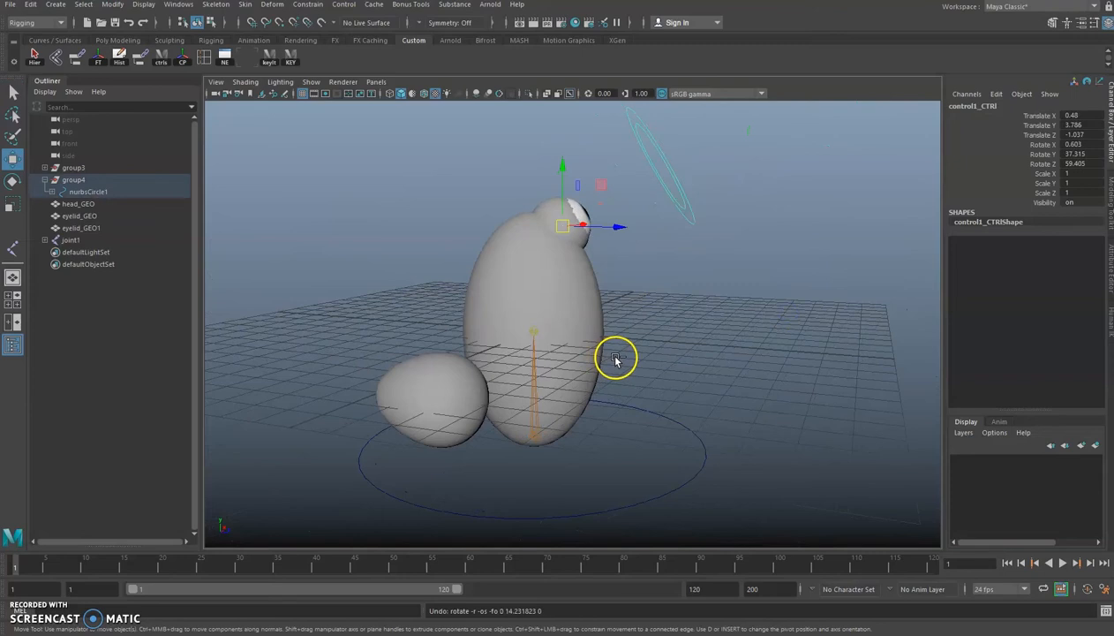
Inspect the head, eye and eyelid in their reset pose from the front and the side
key(q)
alt+drag(616, 360, 477, 371)
alt+right_drag(495, 366, 657, 329)
alt+right_drag(792, 300, 730, 305)
alt+drag(694, 312, 734, 298)
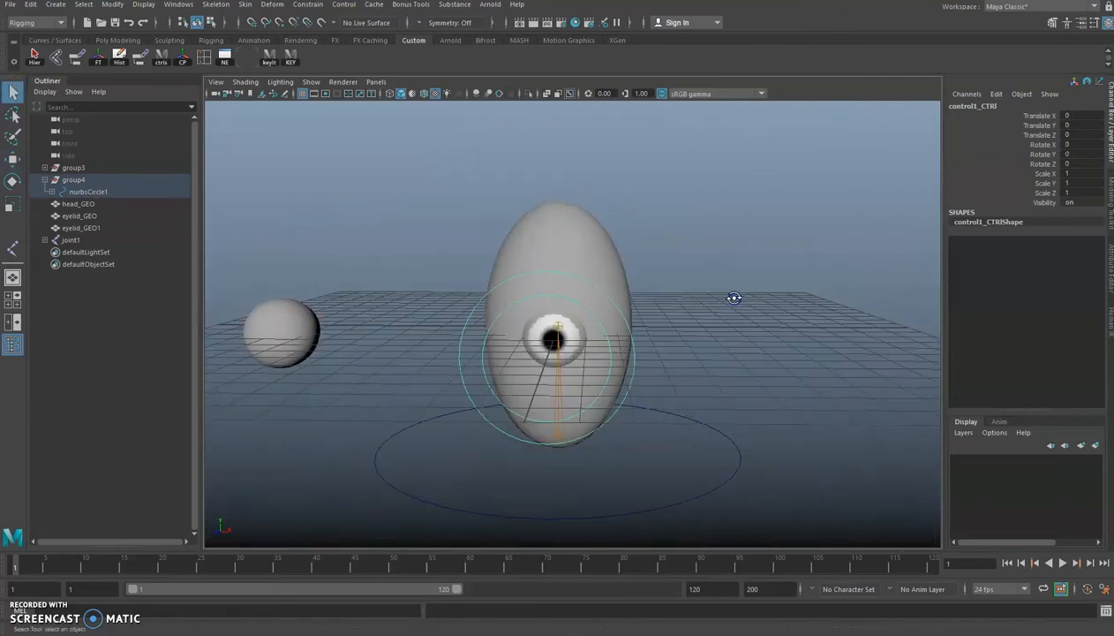
alt+right_drag(730, 298, 695, 306)
alt+drag(694, 305, 683, 305)
click(683, 304)
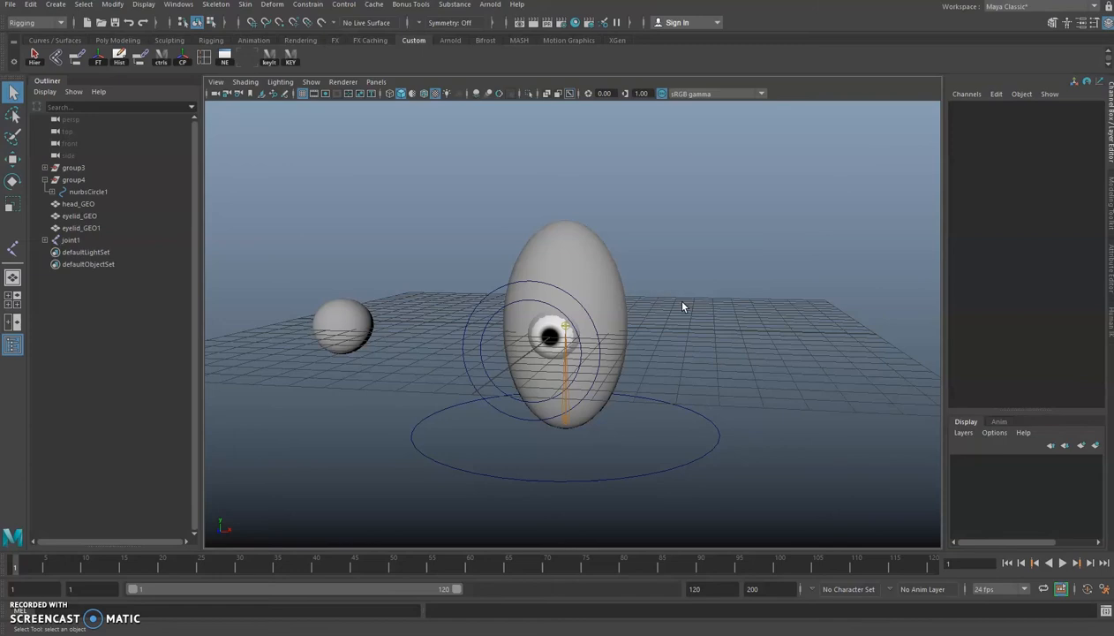
alt+drag(724, 305, 655, 306)
scroll(656, 306, up, 5)
alt+middle_drag(520, 354, 517, 306)
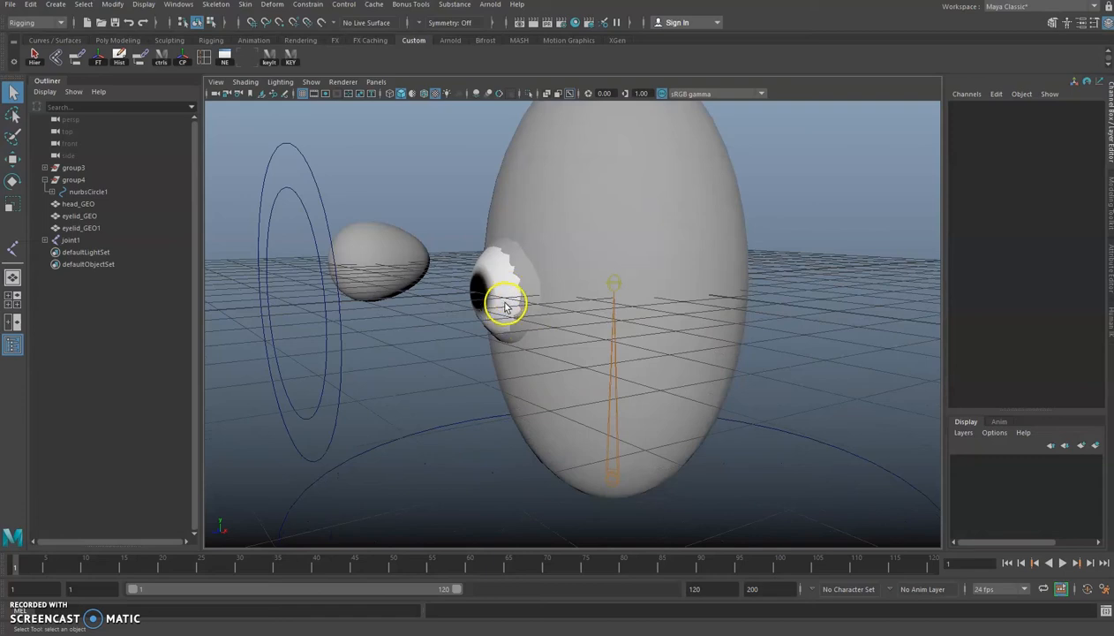
Test moving control2_CTRL, the inner circle in front of the eye, and undo the move
click(527, 312)
click(323, 388)
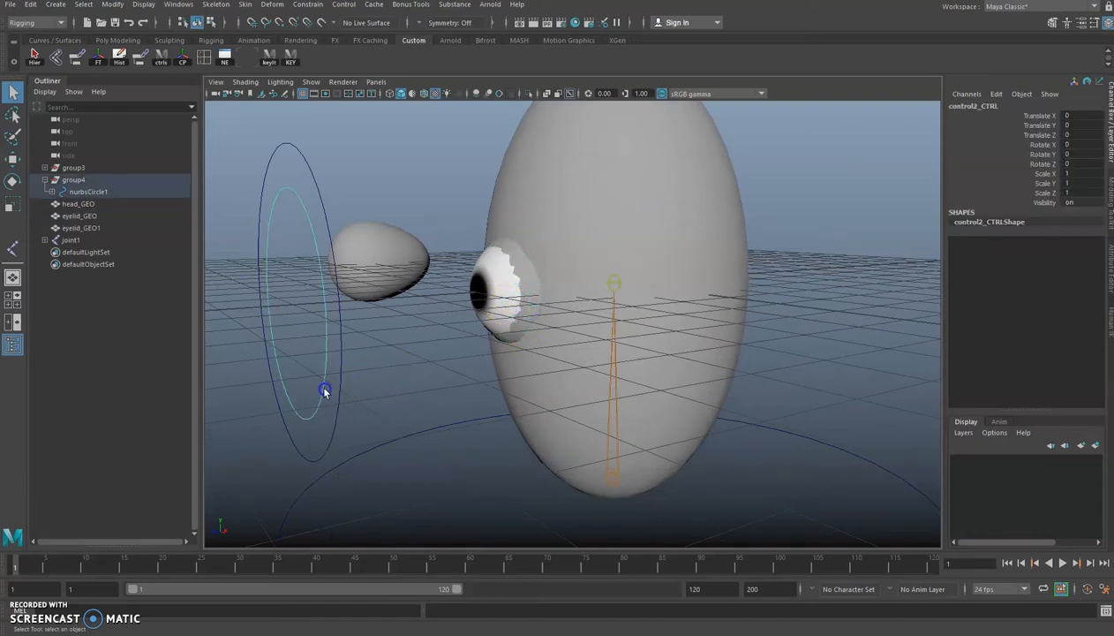
key(w)
mouse_move(293, 307)
mouse_down()
mouse_move(306, 278)
mouse_move(304, 401)
mouse_move(315, 304)
mouse_up()
key(ctrl+z)
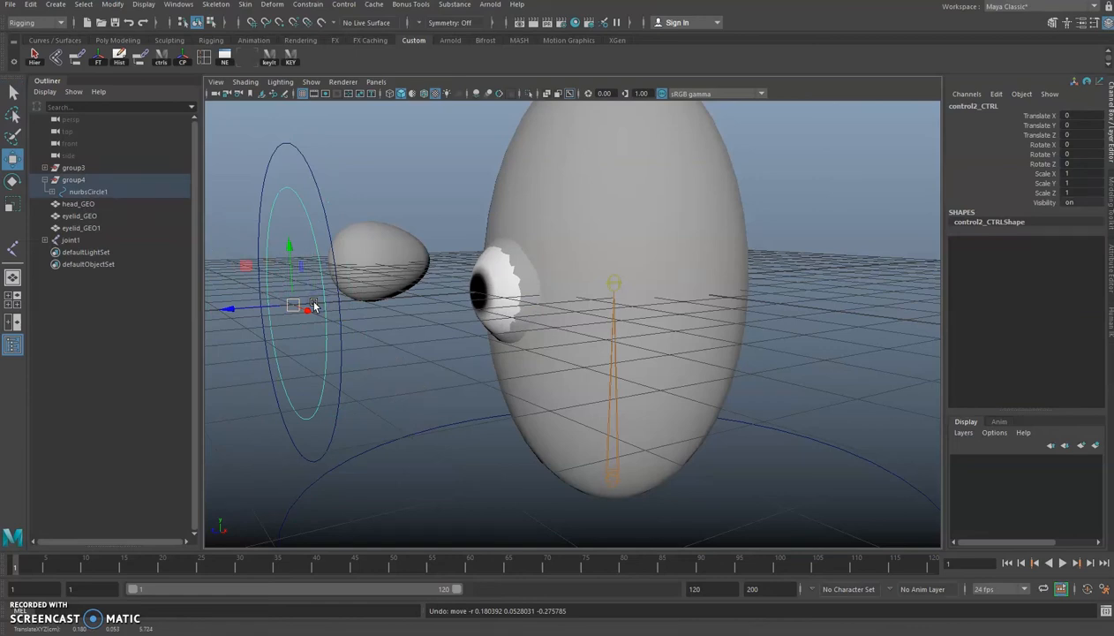
Select eye_GEO and inspect how the eyelid surrounds the eyeball up close and from farther away
scroll(353, 288, up, 5)
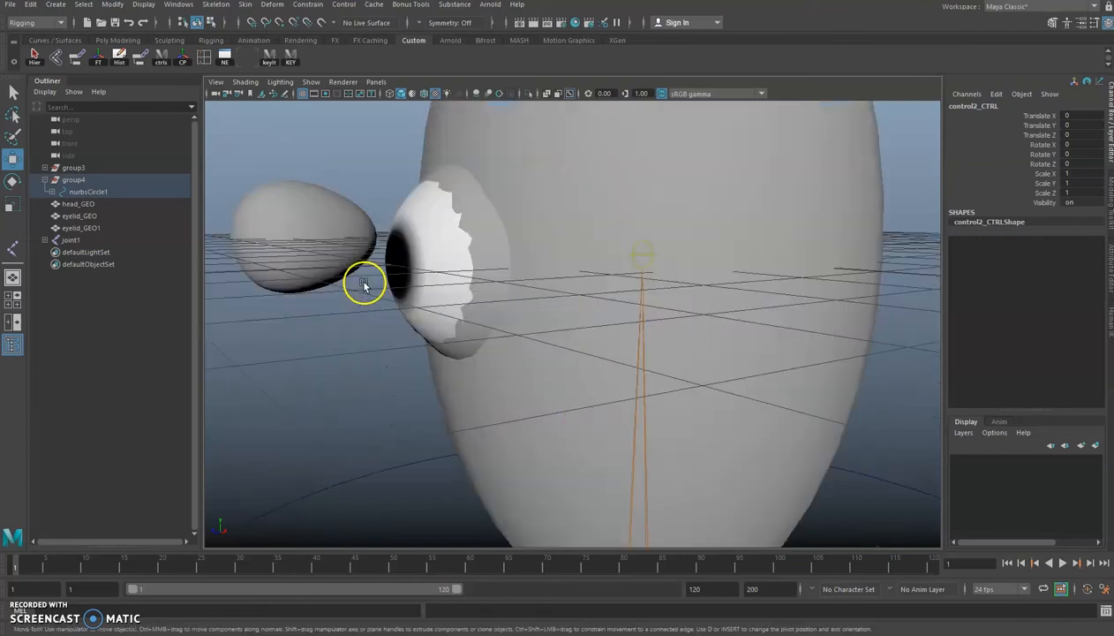
alt+drag(398, 264, 493, 305)
key(q)
click(492, 308)
scroll(485, 333, down, 5)
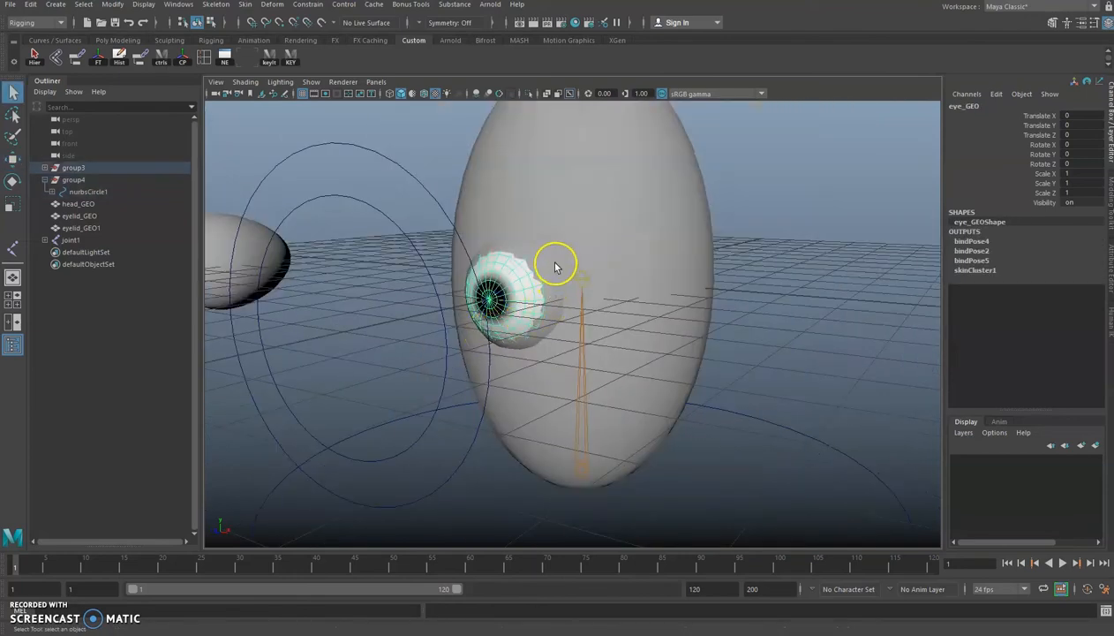
alt+drag(564, 276, 595, 270)
alt+drag(554, 223, 531, 230)
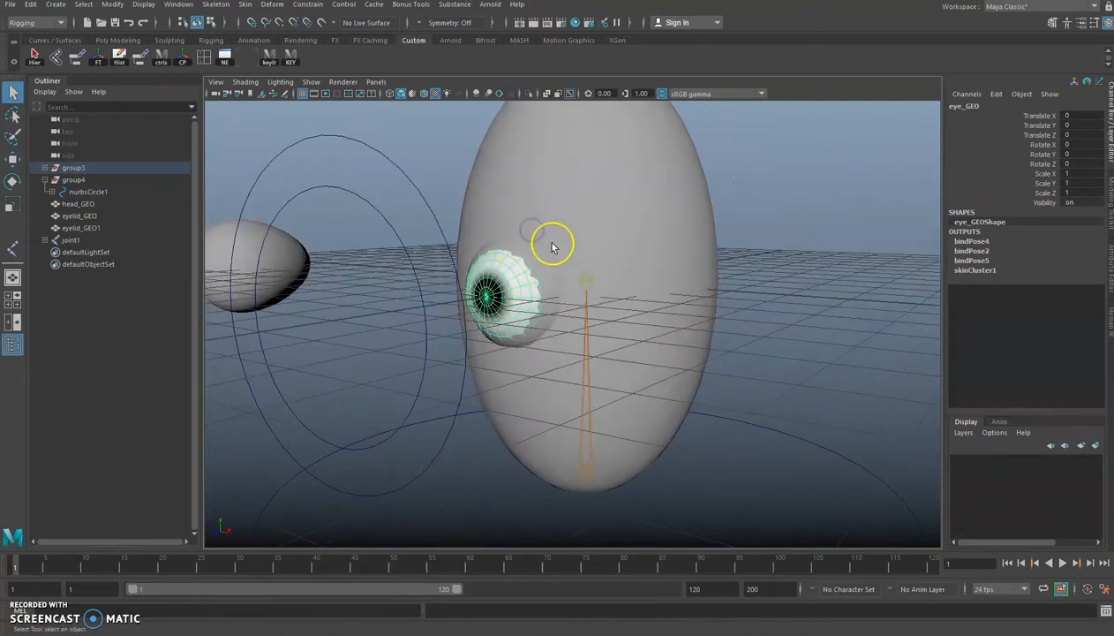
scroll(462, 263, down, 4)
scroll(468, 278, down, 2)
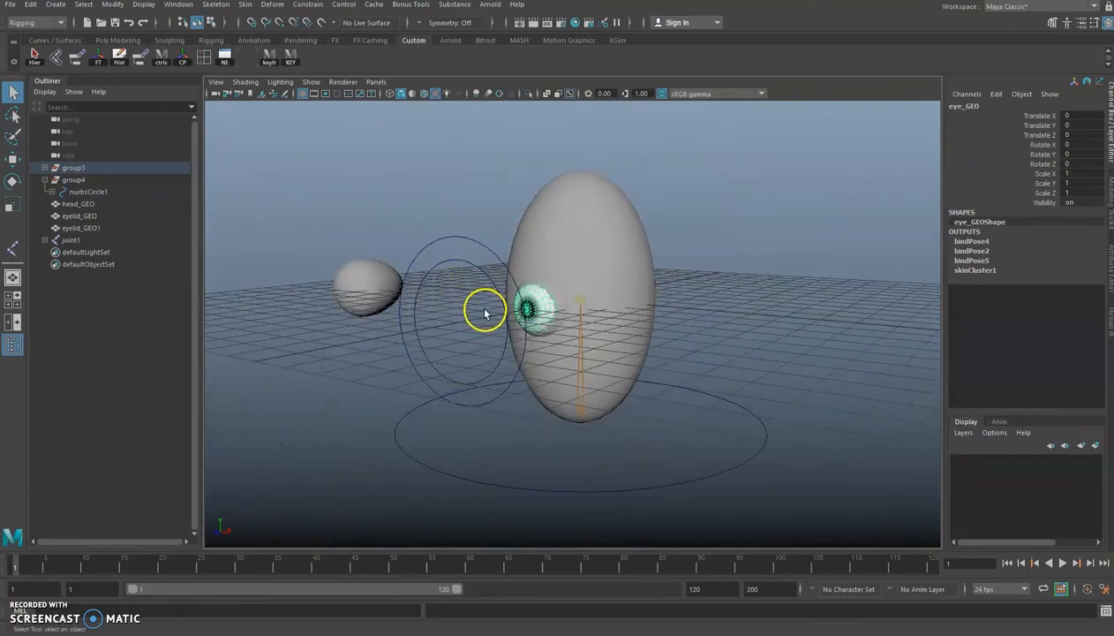
Test moving the circular eye controls once more from the wider view, and undo the move
click(478, 268)
key(w)
click(512, 386)
drag(546, 310, 603, 298)
key(ctrl+z)
Duplicate eyelid_GEO1 and move the copy along X to sit between the original duplicate and the head
key(q)
click(472, 323)
alt+drag(523, 285, 346, 317)
click(296, 256)
key(w)
key(ctrl+d)
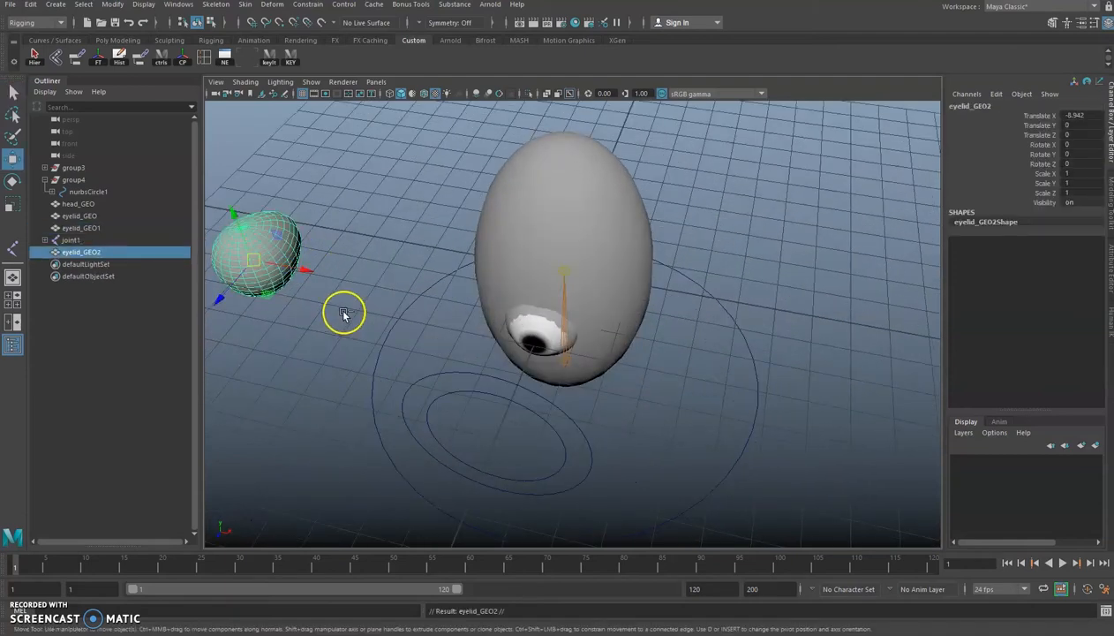
drag(311, 274, 371, 300)
key(q)
click(330, 299)
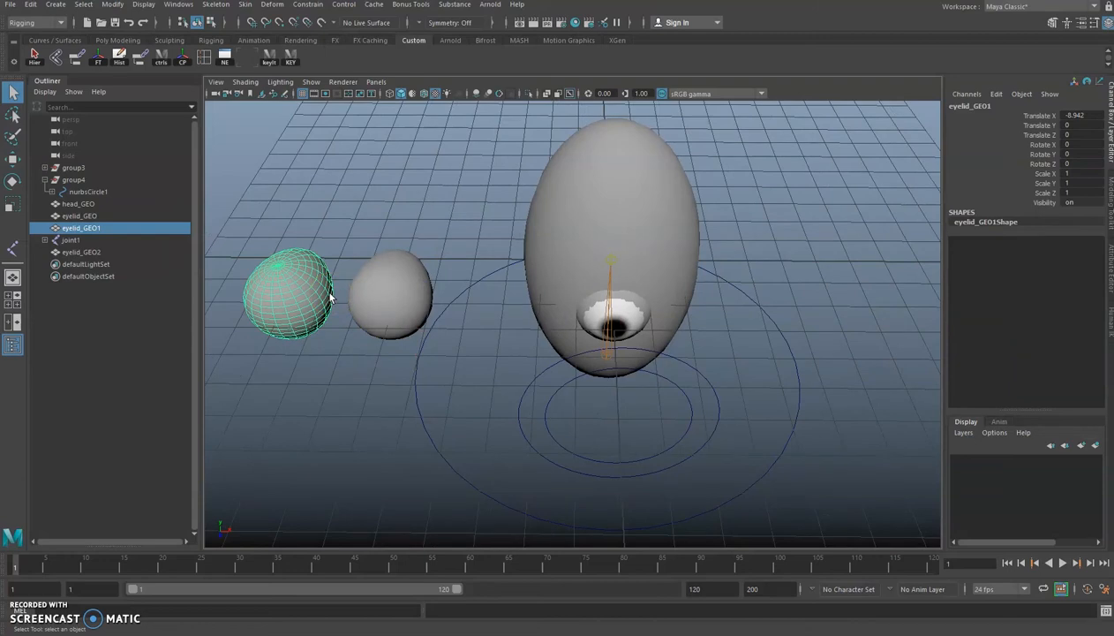
click(370, 386)
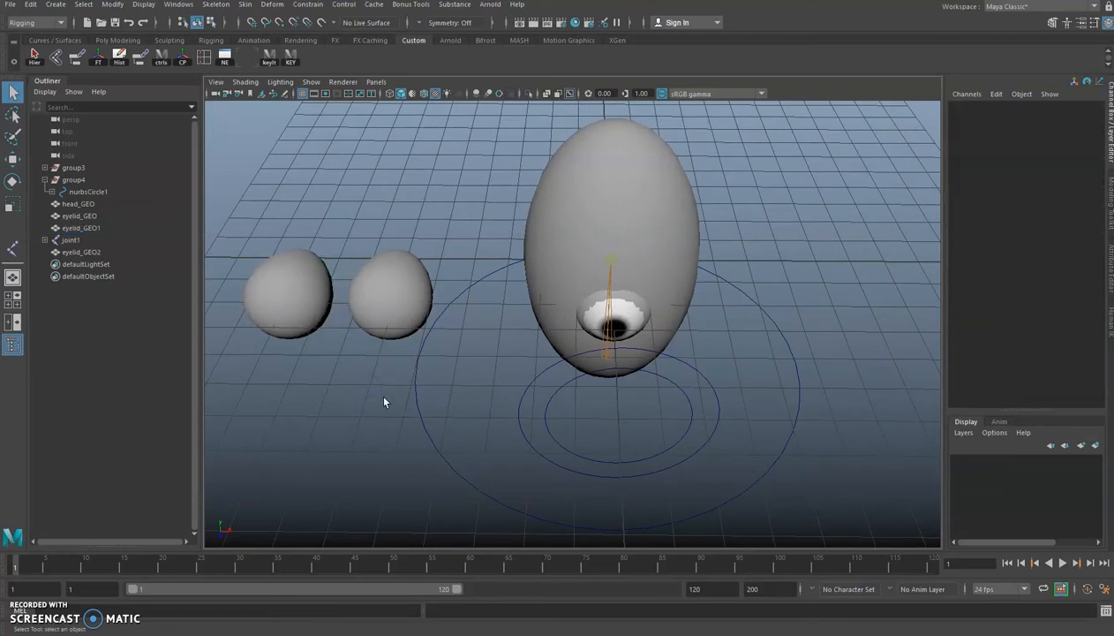
Duplicate eye_GEO and move the copy along X to -6, inside eyelid_GEO2
alt+click(423, 269)
alt+drag(604, 338, 713, 345)
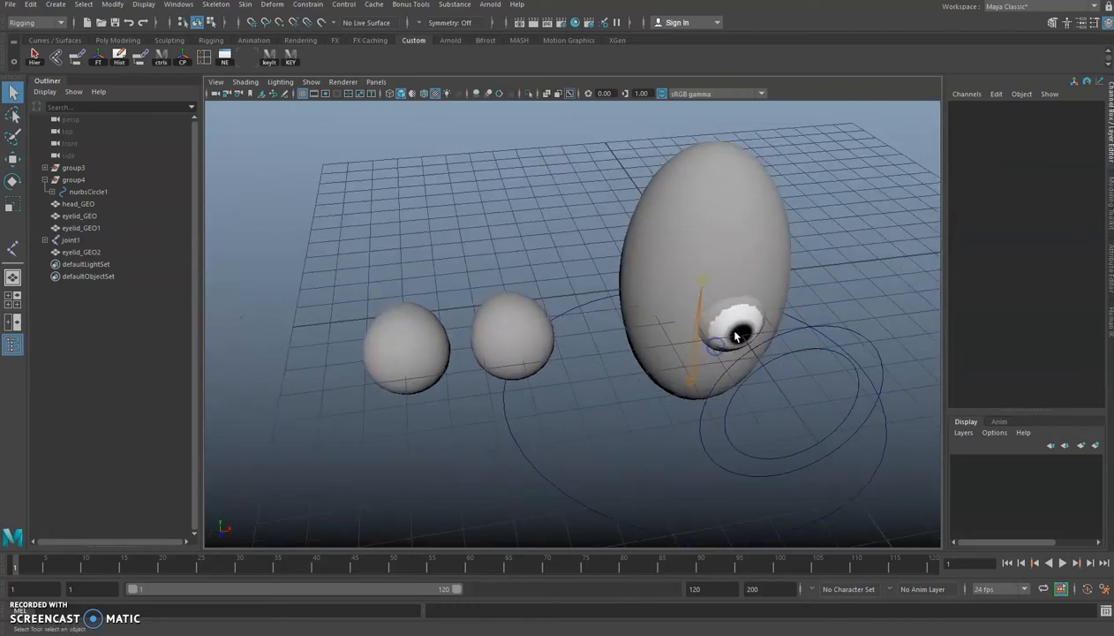
click(733, 338)
key(w)
alt+drag(479, 333, 483, 350)
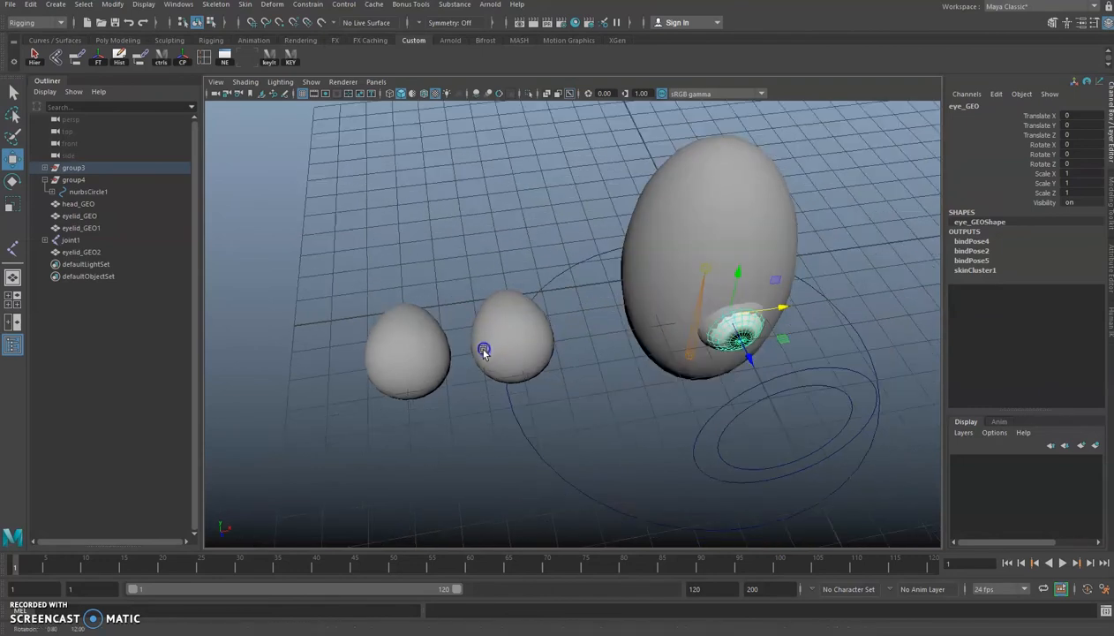
click(401, 355)
click(505, 360)
click(746, 347)
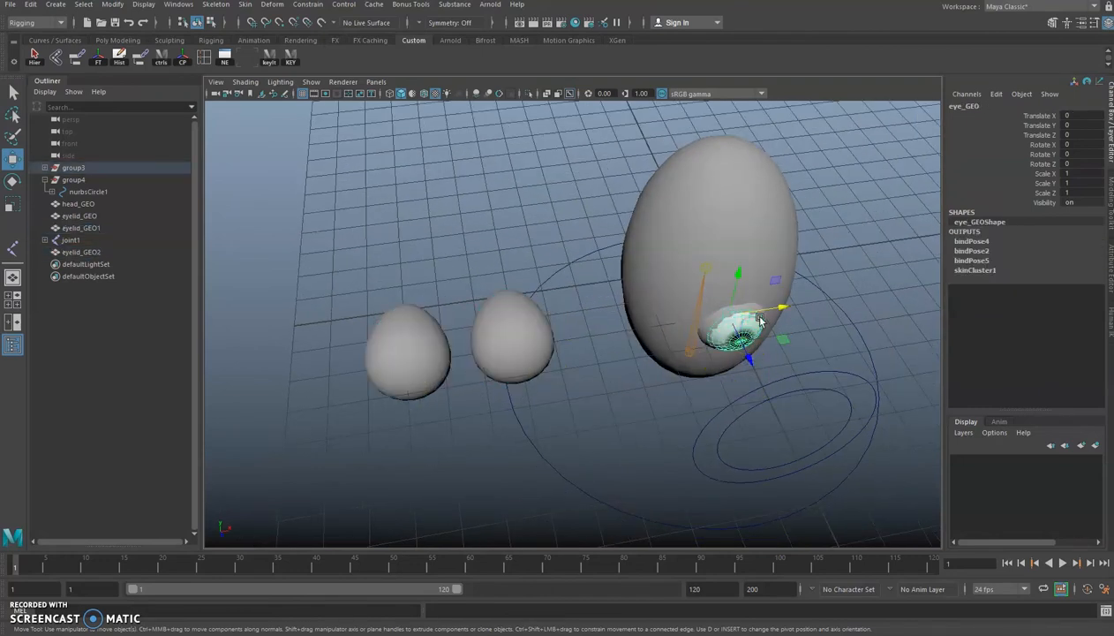
key(ctrl+d)
drag(776, 311, 526, 334)
Align eyelid_GEO2 at X -6, and duplicate its eyeball to X -9 inside eyelid_GEO1
click(531, 310)
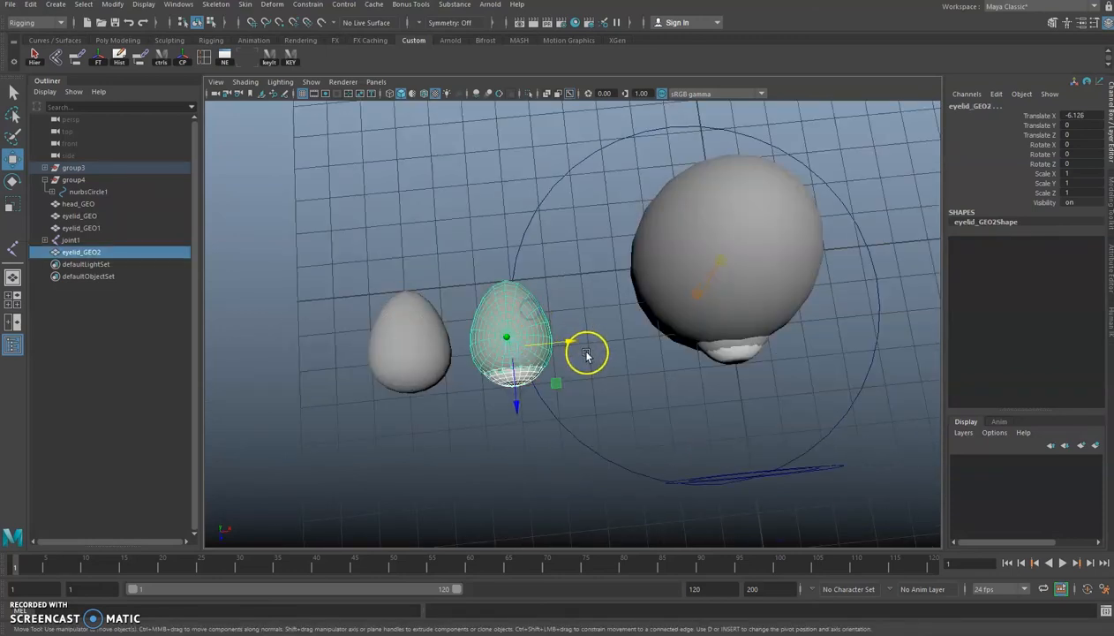
click(506, 400)
click(522, 382)
key(ctrl+d)
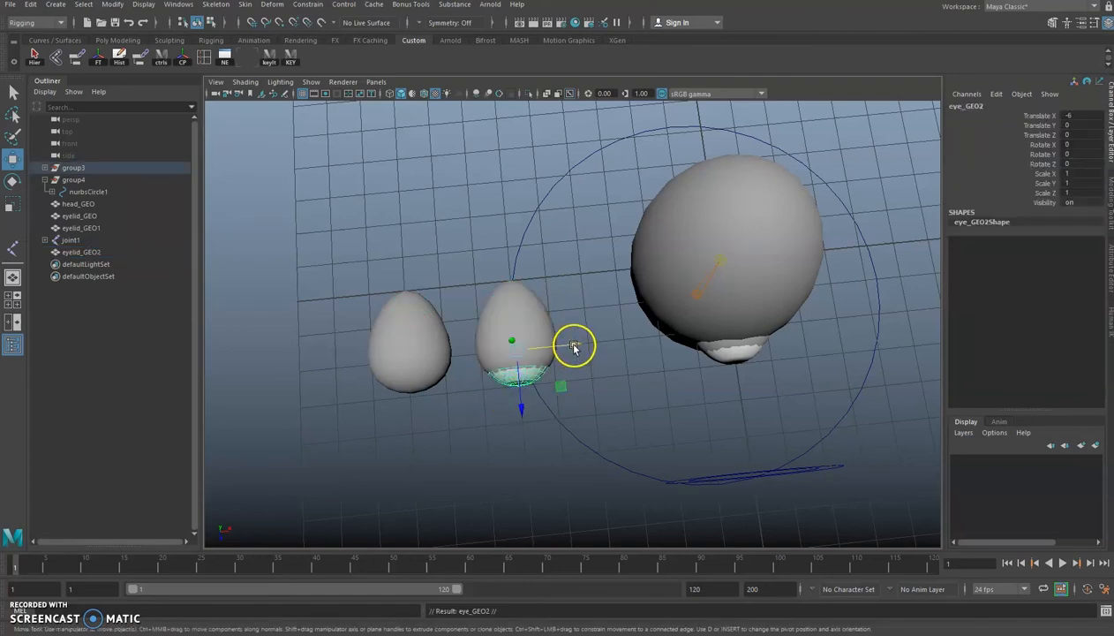
drag(575, 347, 411, 393)
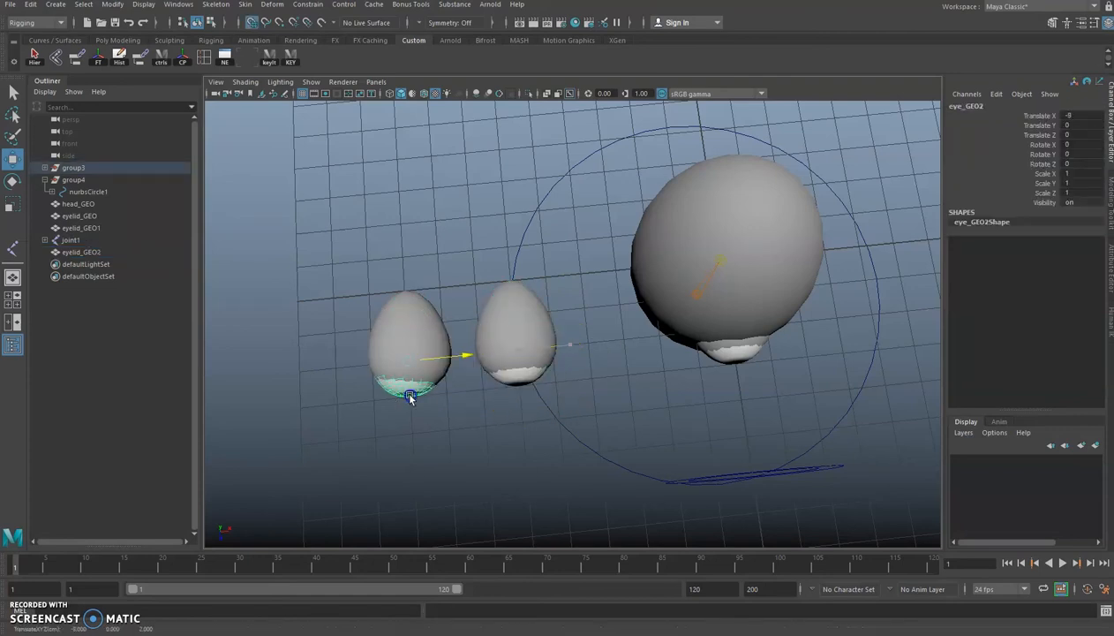
Align eyelid_GEO1 with its eyeball copy at X -9 and clear the selection
shift+click(418, 320)
drag(465, 356, 501, 354)
key(ctrl+z)
alt+drag(476, 429, 465, 390)
click(449, 341)
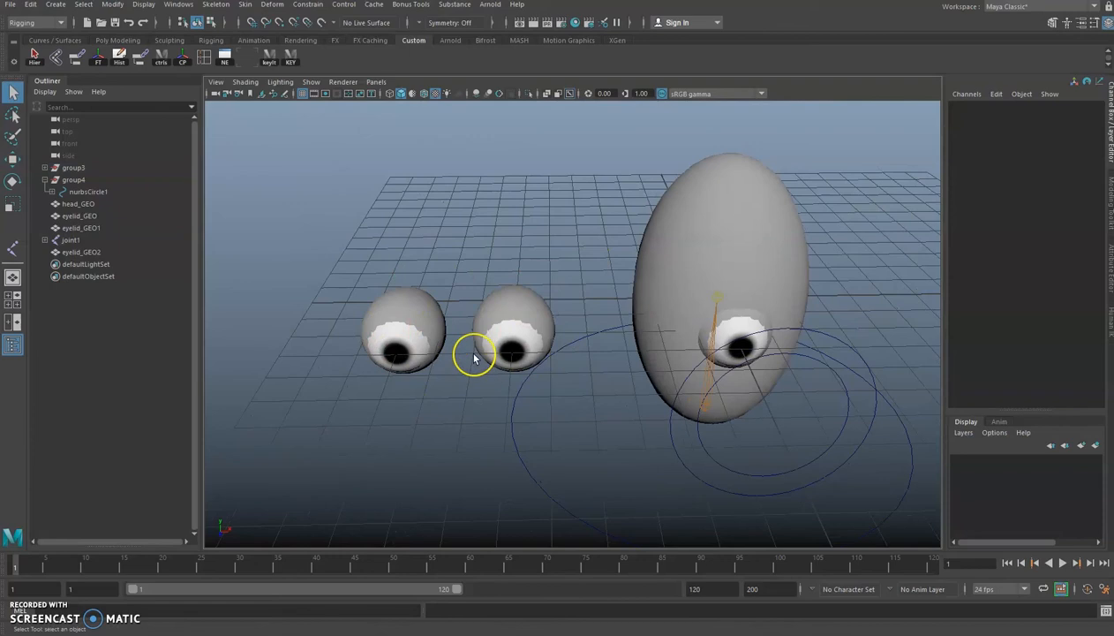
Reshape the upper rim of eyelid_GEO1 over its eyeball by moving a rim vertex with soft selection
alt+right_drag(488, 306, 540, 336)
alt+drag(540, 336, 589, 334)
alt+right_drag(589, 334, 592, 365)
alt+drag(592, 365, 509, 355)
alt+right_drag(510, 355, 545, 347)
click(555, 341)
alt+middle_drag(567, 383, 586, 352)
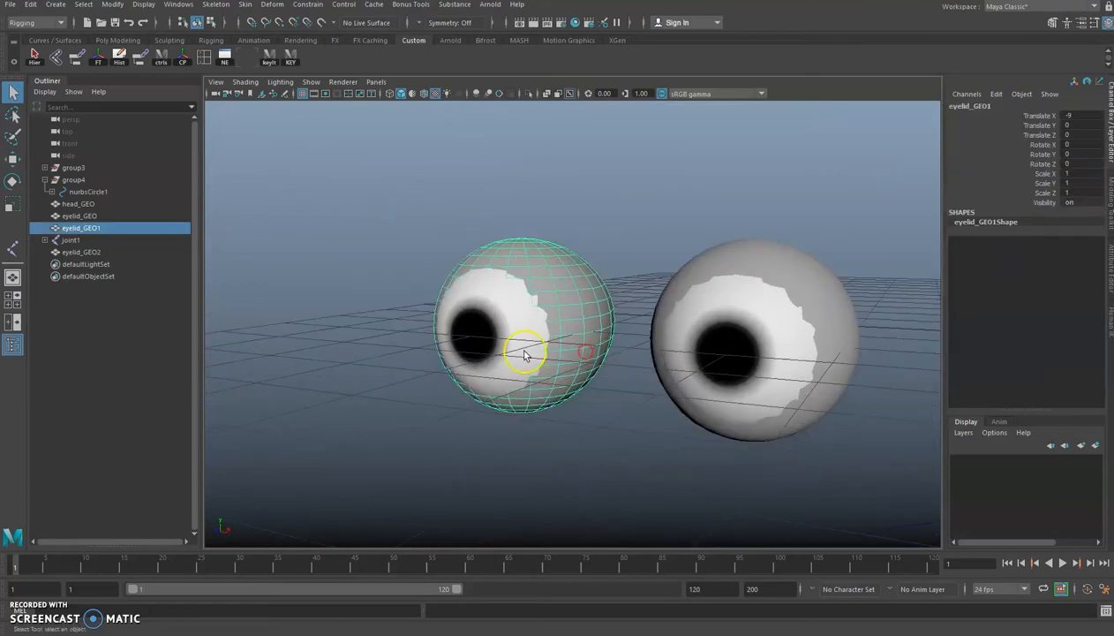
right_drag(589, 298, 521, 300)
click(489, 270)
key(w)
alt+drag(512, 287, 744, 281)
drag(632, 274, 607, 272)
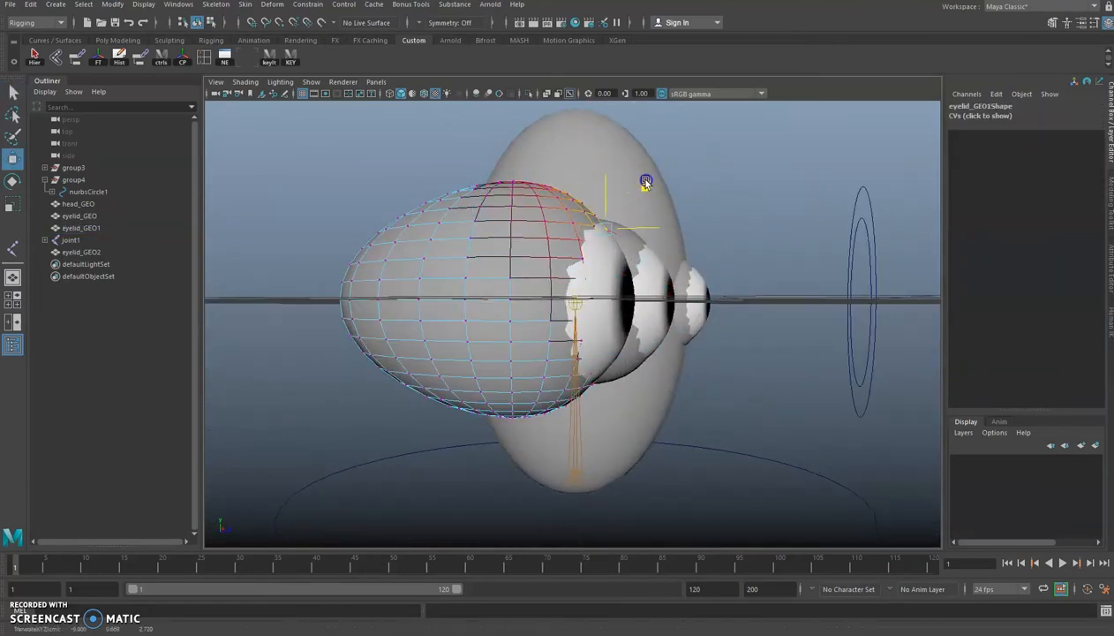
drag(645, 182, 644, 176)
Adjust the soft selection falloff and refine the rim vertices of eyelid_GEO1, undoing unwanted vertex moves
alt+drag(742, 261, 518, 265)
alt+right_drag(518, 265, 565, 265)
click(438, 265)
drag(384, 268, 390, 270)
key(ctrl+z)
key(b)
drag(530, 331, 480, 331)
drag(395, 266, 522, 286)
key(b)
key(q)
drag(358, 258, 538, 285)
key(w)
key(ctrl+z)
key(b)
key(q)
Edit the rim vertices of the other eyelid copy, eyelid_GEO2, checking the vertex placement in wireframe
alt+drag(459, 299, 552, 346)
right_drag(624, 395, 569, 389)
click(559, 361)
key(4)
mouse_move(560, 363)
alt+mouse_down()
mouse_move(687, 372)
mouse_move(617, 348)
mouse_move(629, 365)
mouse_move(519, 365)
mouse_move(575, 380)
alt+mouse_up()
key(6)
key(w)
drag(657, 354, 521, 366)
alt+drag(521, 366, 673, 371)
Set symmetry to Object X, adjust the selected eyelid rim vertices, and return to object selection
key(q)
right_drag(555, 402, 504, 399)
click(566, 370)
key(w)
key(b)
alt+drag(638, 375, 600, 371)
shift+click(470, 366)
alt+drag(470, 367, 542, 378)
key(q)
click(419, 23)
click(442, 45)
key(w)
alt+drag(649, 234, 578, 221)
drag(500, 387, 509, 378)
right_drag(565, 265, 610, 231)
Inspect the two reshaped eyelid copies beside the head from several angles
alt+drag(618, 353, 662, 291)
alt+right_drag(663, 291, 654, 331)
alt+drag(447, 313, 565, 353)
click(379, 371)
alt+drag(465, 373, 362, 353)
click(548, 433)
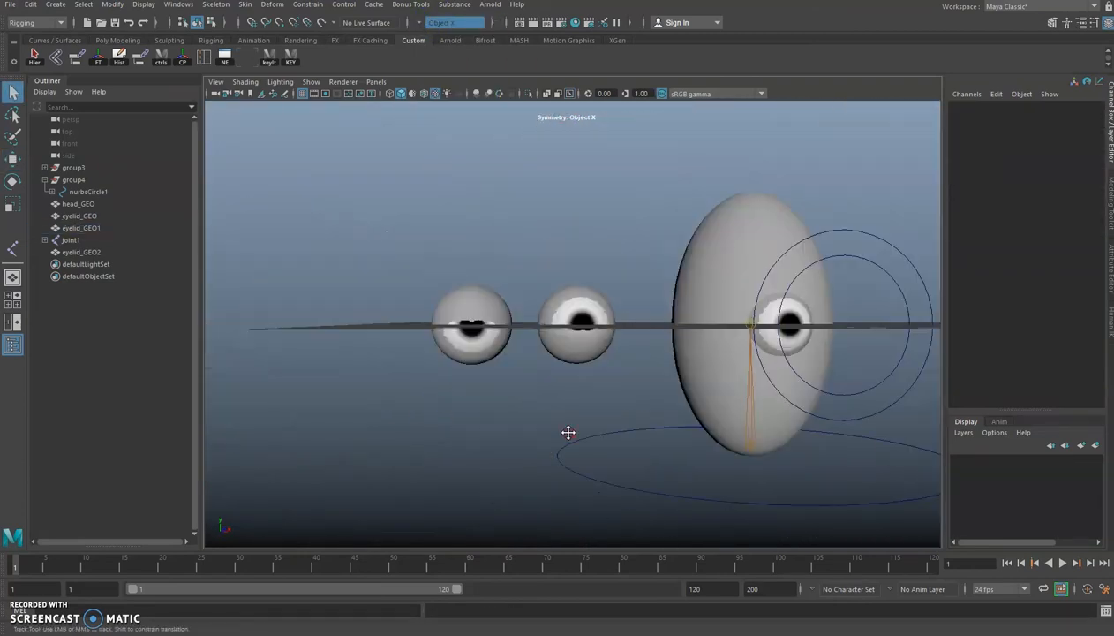
alt+middle_drag(567, 432, 557, 431)
alt+drag(533, 426, 450, 348)
Create a blend shape on eyelid_GEO with eyelid_GEO1 and eyelid_GEO2 as its targets
click(378, 281)
shift+click(450, 296)
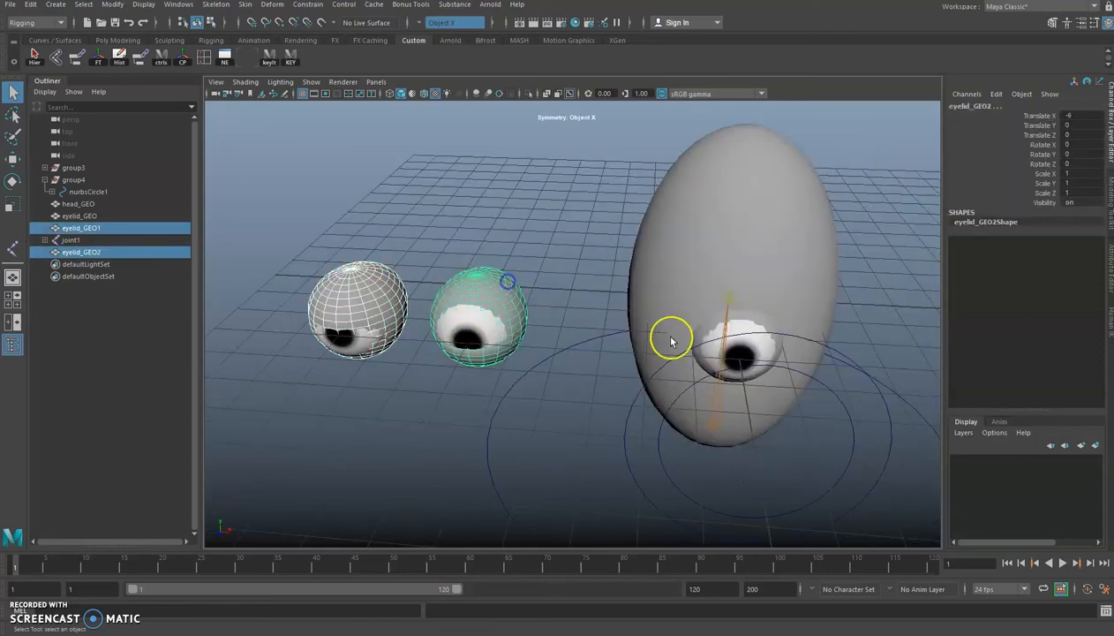
shift+click(742, 316)
alt+drag(856, 367, 594, 433)
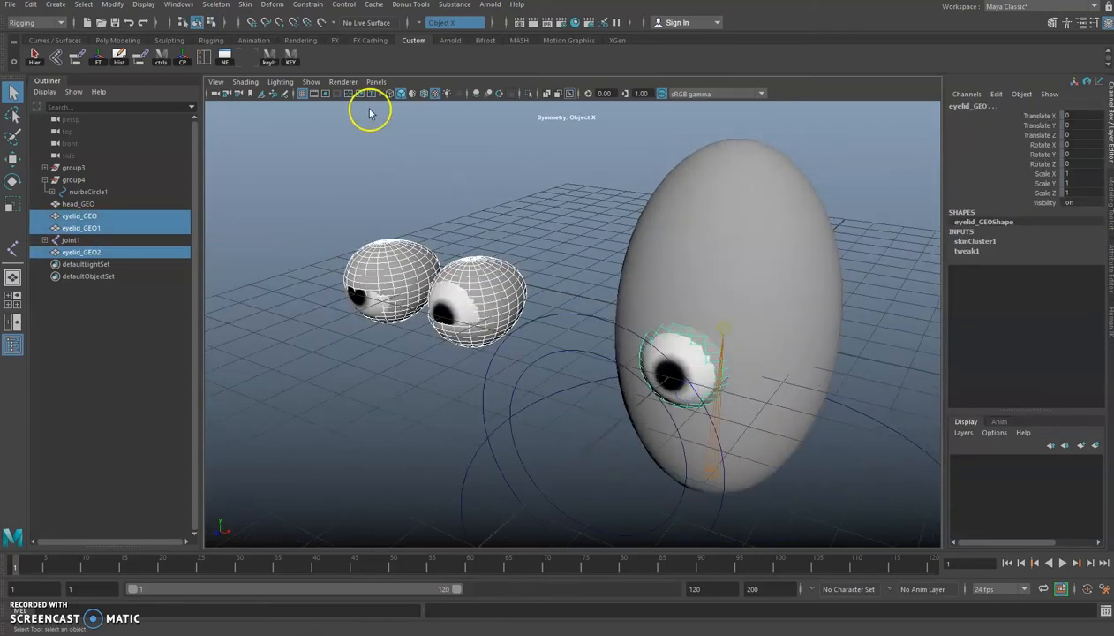
click(276, 5)
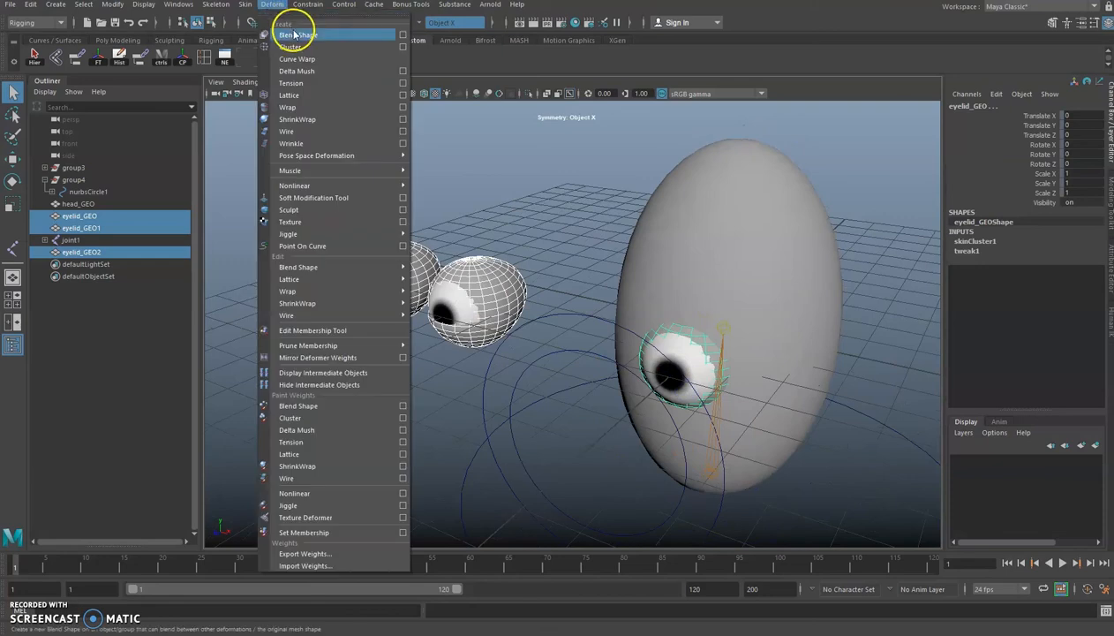
click(296, 35)
Select eyelid_GEO and test its blendShape1 deformation by varying the eyelid_GEO2 weight
click(695, 341)
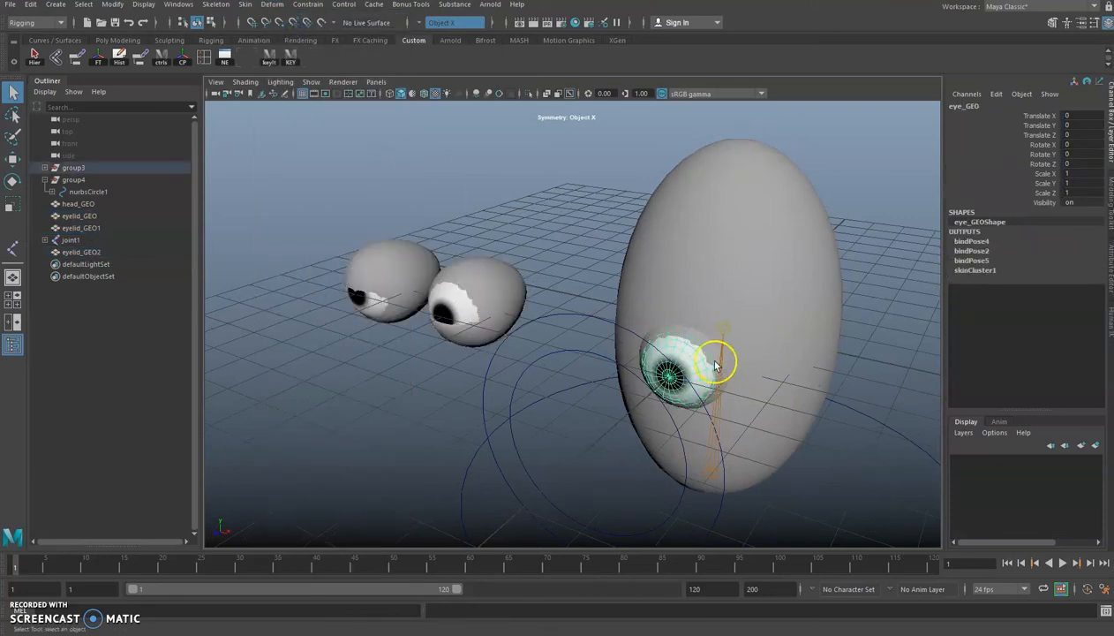
click(711, 361)
click(976, 250)
click(1025, 279)
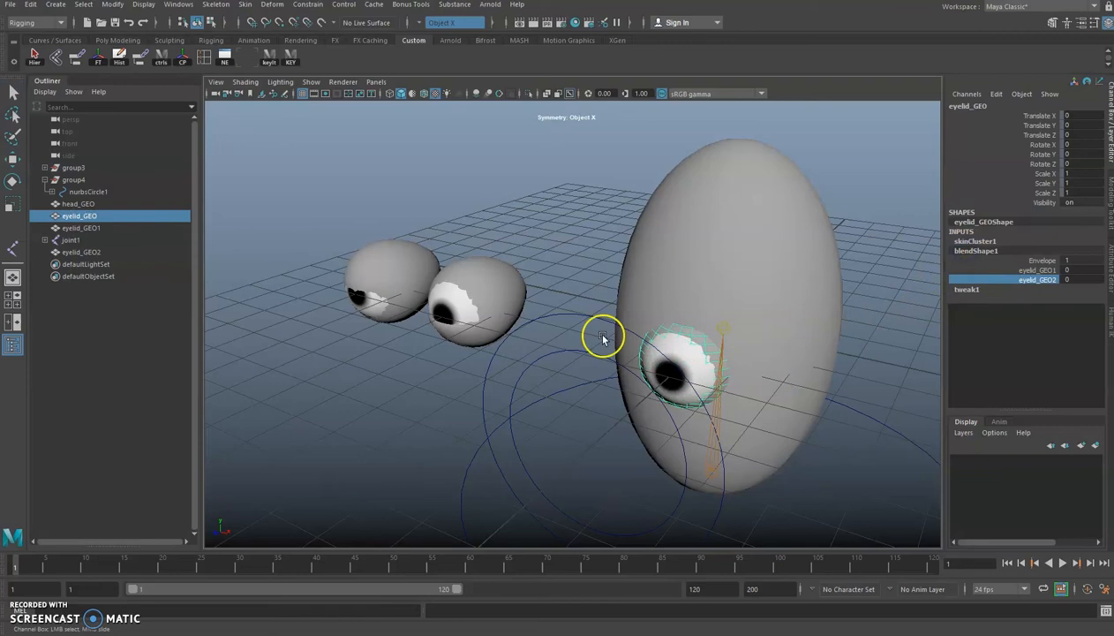
alt+drag(640, 346, 696, 330)
middle_drag(742, 311, 709, 315)
click(840, 320)
alt+middle_drag(834, 324, 740, 334)
alt+right_drag(664, 339, 707, 347)
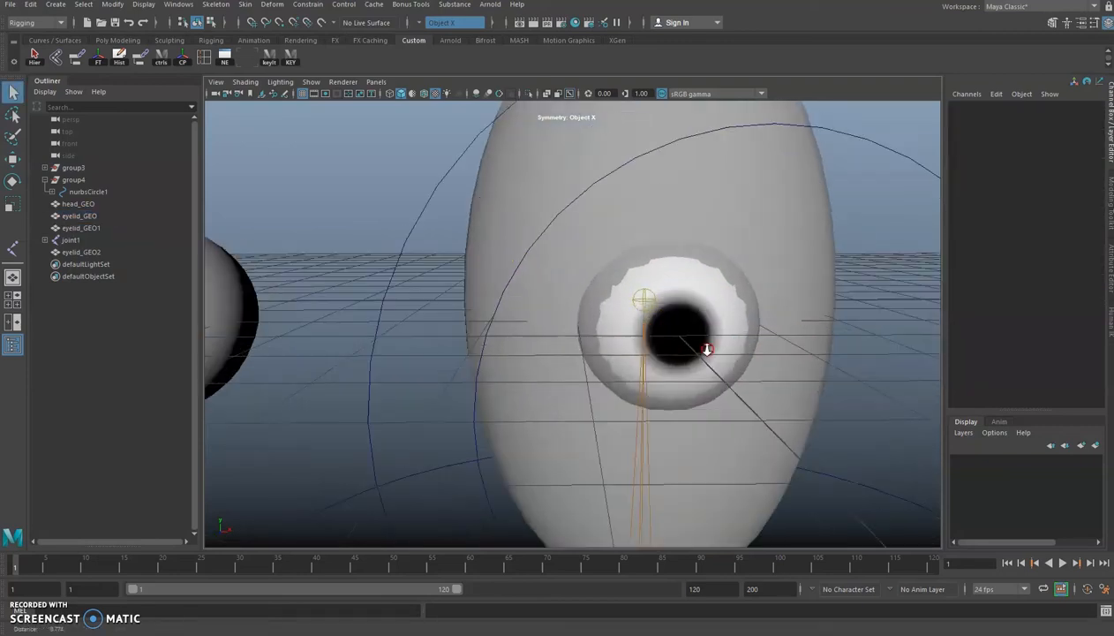
Raise the eyelid_GEO1 weight of eyelid_GEO's blendShape1 to 1 to lower the eyelid over the eyeball
alt+drag(707, 348, 624, 342)
click(619, 291)
click(975, 239)
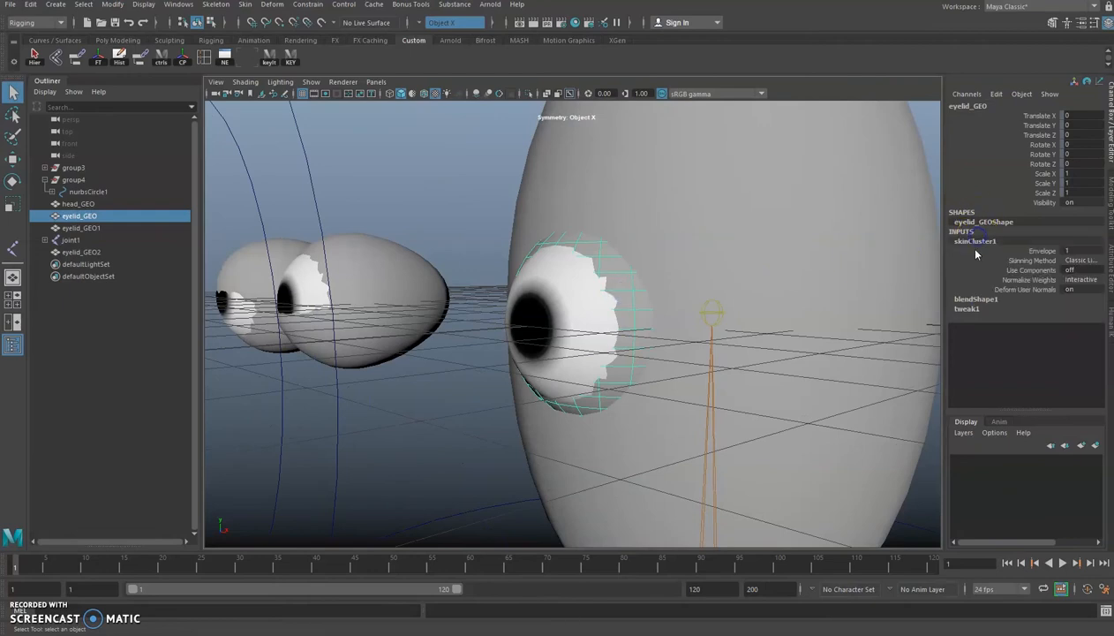
click(975, 300)
click(1024, 269)
middle_drag(682, 309, 726, 320)
alt+right_drag(667, 358, 512, 348)
alt+drag(512, 348, 593, 320)
Hide the two duplicate eyeballs inside the eyelid copies beside the head
click(535, 269)
key(w)
key(ctrl+z)
click(409, 319)
key(q)
shift+click(344, 328)
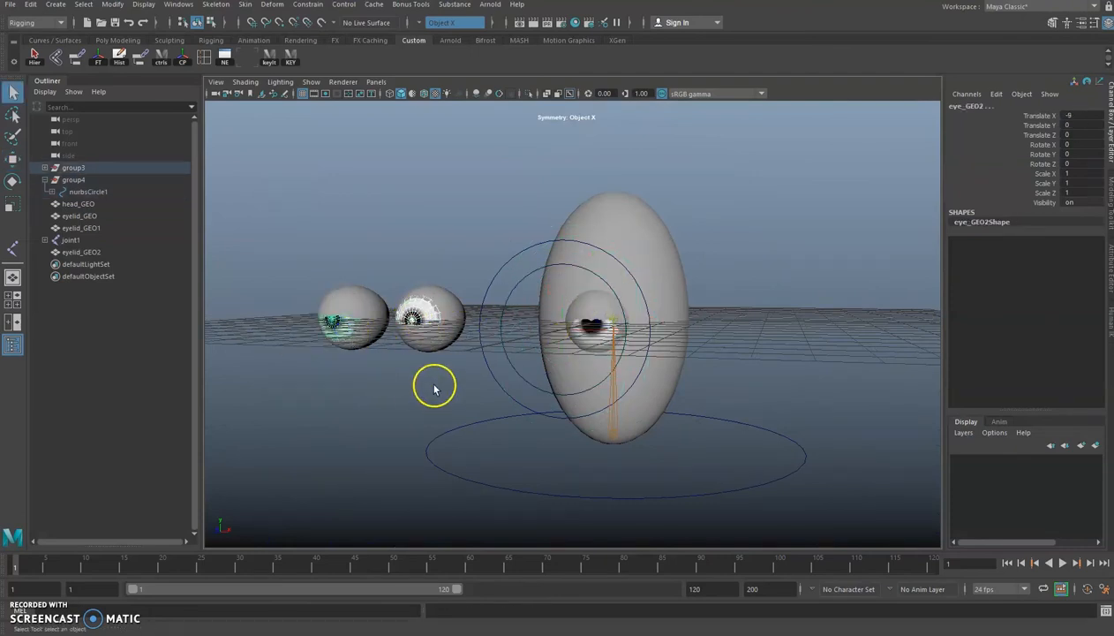
key(h)
Move the eye's control curve up across the head to test how the blended eyelid follows the eyeball
click(501, 265)
key(w)
drag(545, 298, 509, 402)
click(534, 402)
drag(598, 328, 647, 227)
key(e)
key(q)
Check eyelid_GEO's blendShape1 weights and inspect the moved eyelid from another angle
alt+drag(729, 301, 617, 264)
click(617, 264)
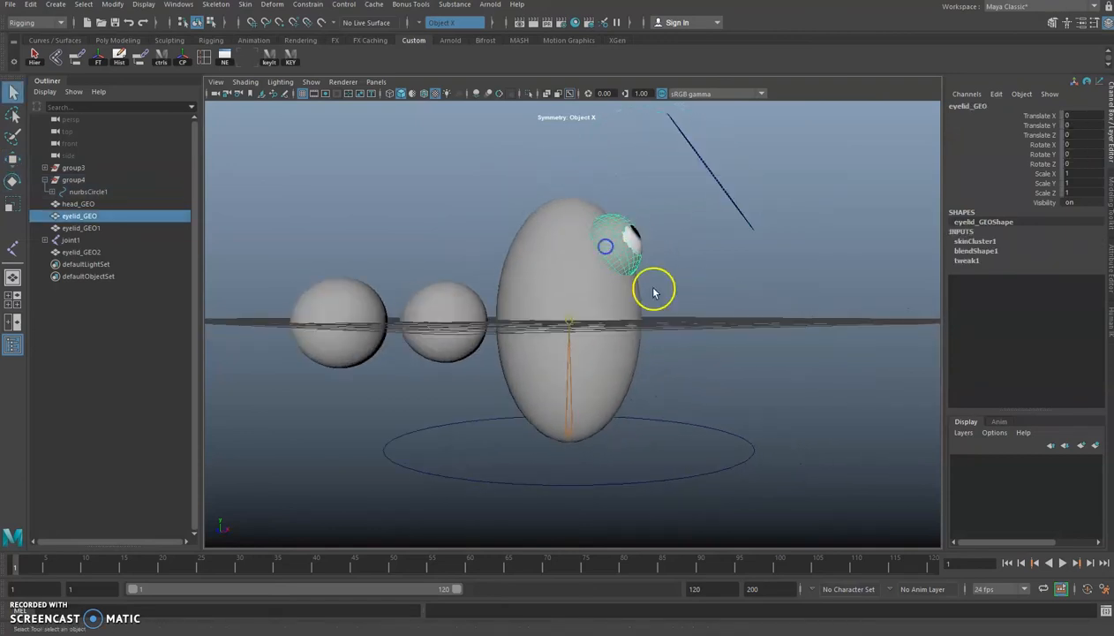
click(979, 252)
click(1040, 279)
click(1035, 271)
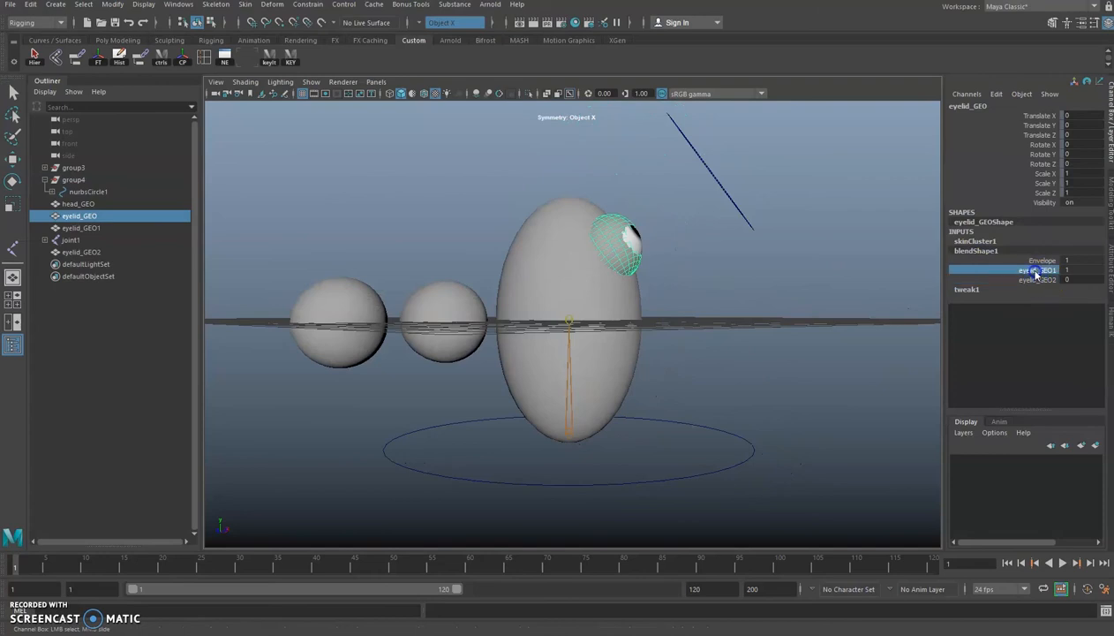
key(q)
click(712, 256)
mouse_move(710, 260)
alt+mouse_down()
mouse_move(691, 289)
mouse_move(719, 276)
alt+mouse_up()
click(756, 215)
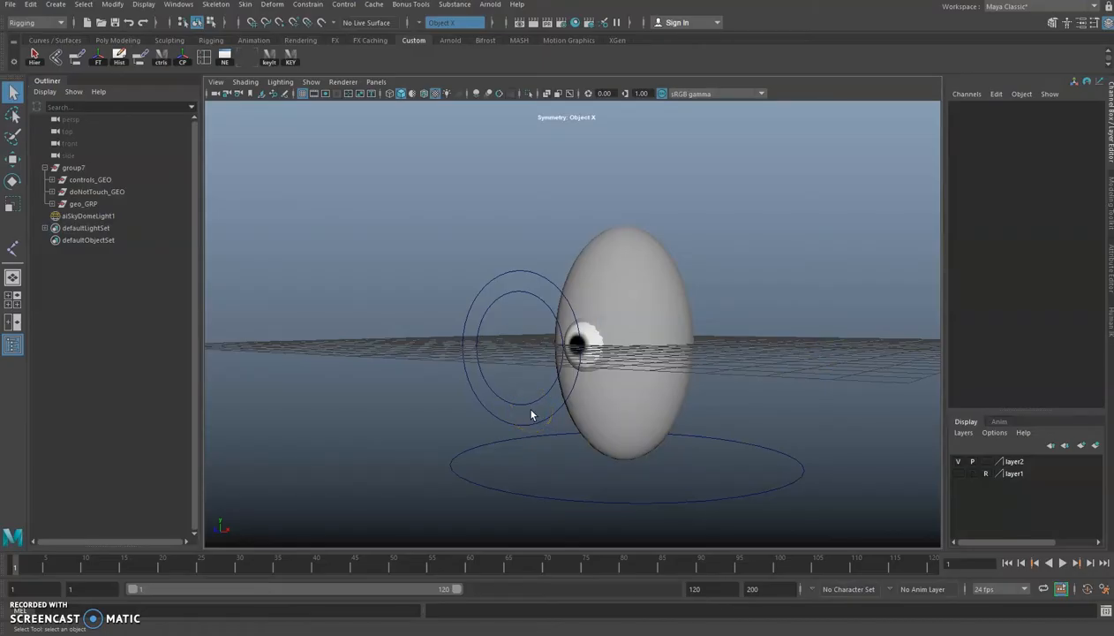
Select the inner eye control curve, control2_CTRL, and open the Node Editor
click(534, 399)
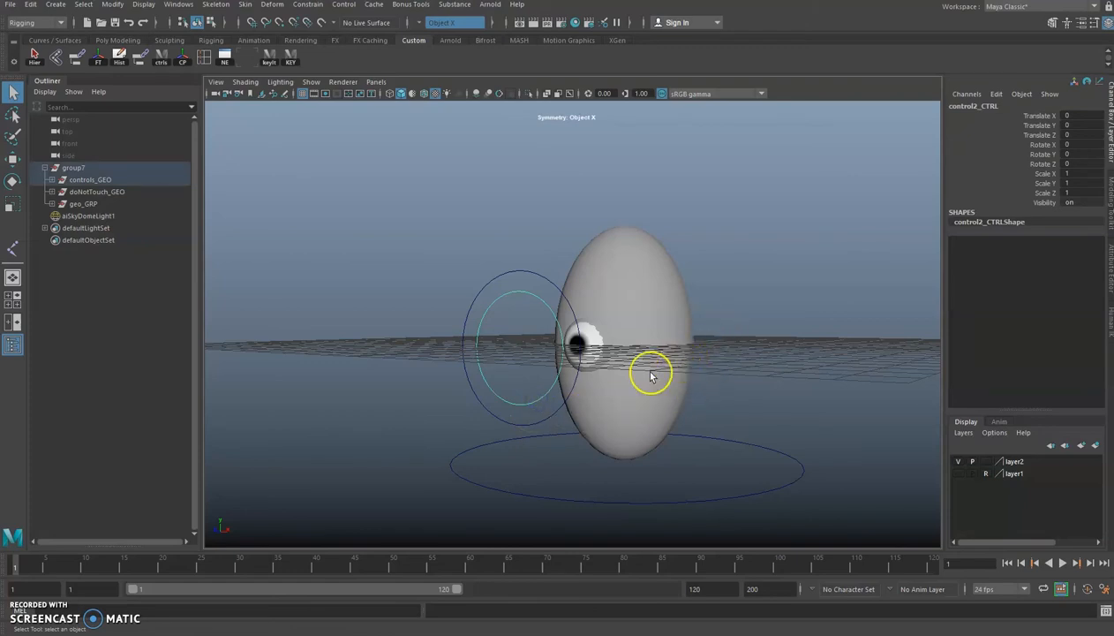
click(611, 372)
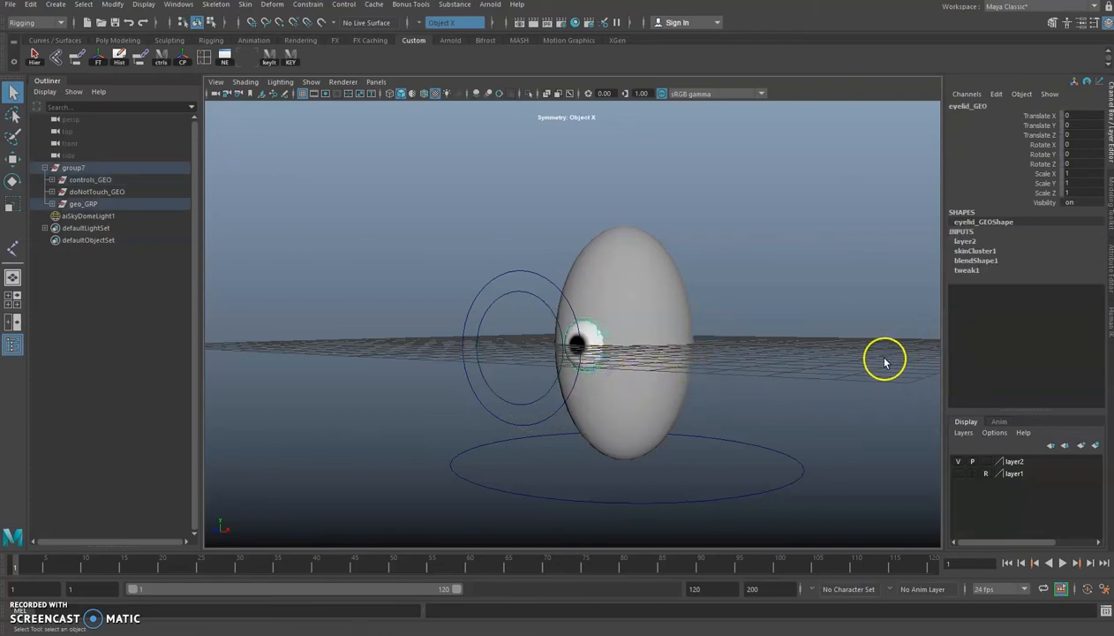
click(538, 402)
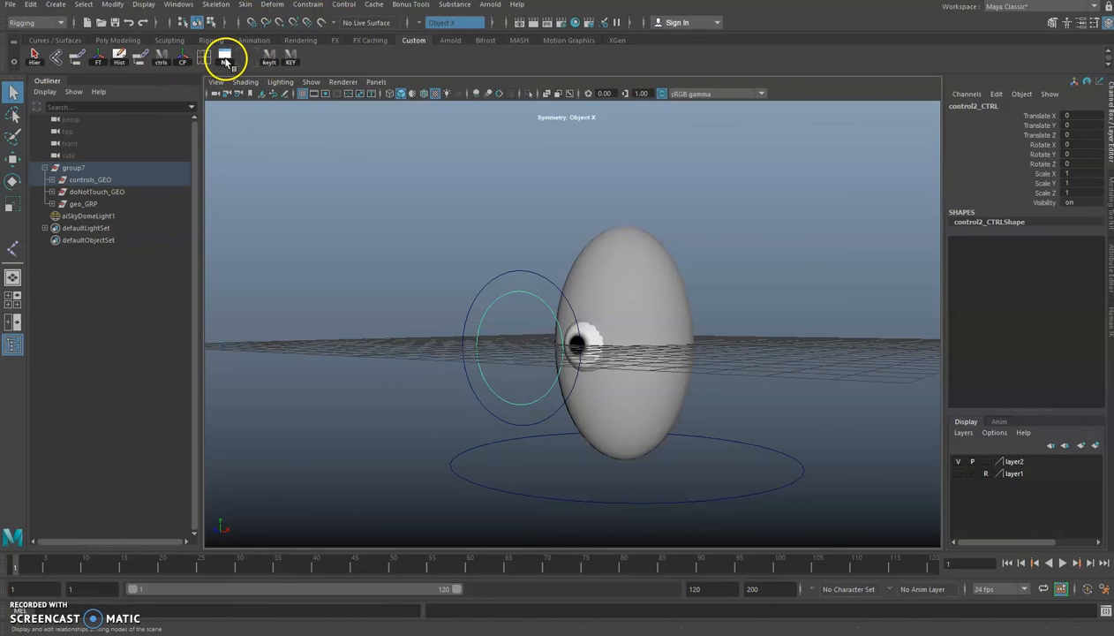
click(226, 59)
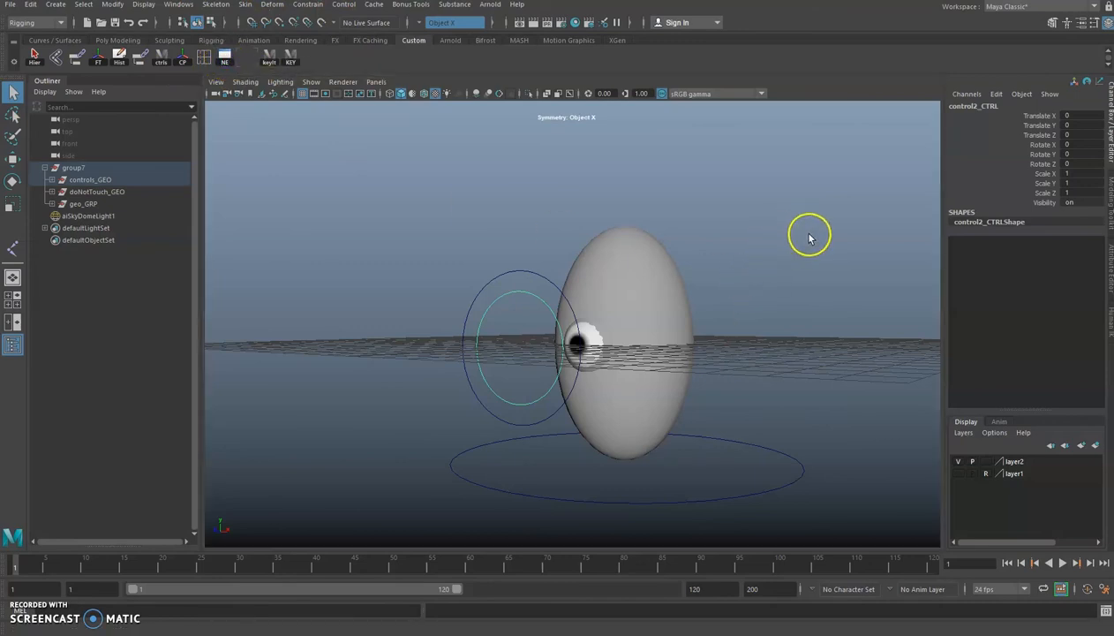
Add a keyable float attribute uprEyelid to control2_CTRL with minimum 0, maximum 10 and default 0
click(999, 94)
click(1034, 194)
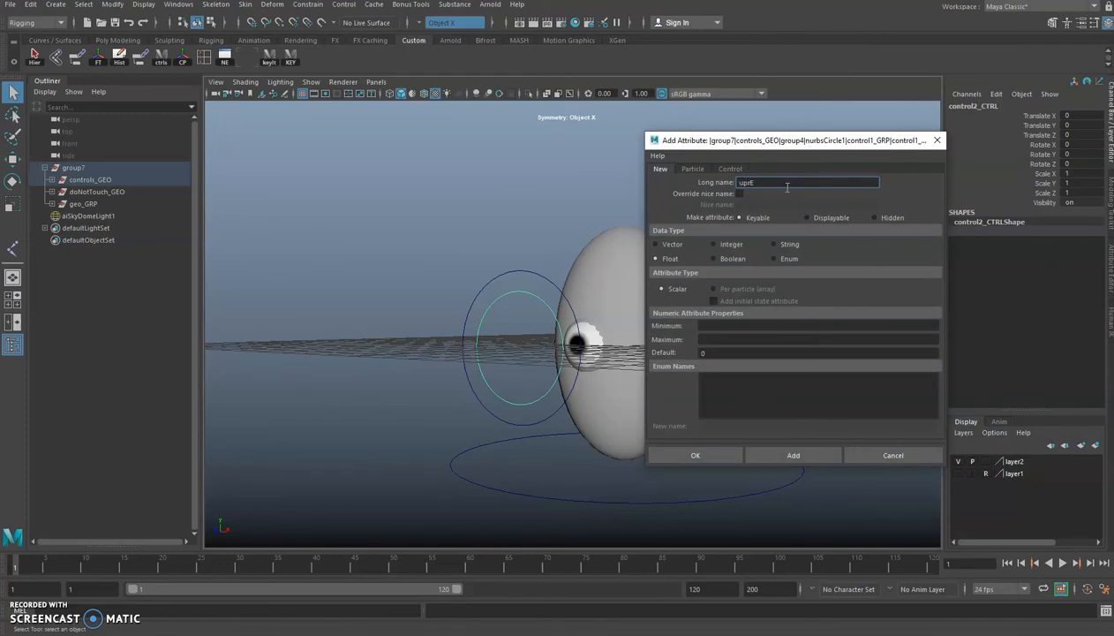
key(Tab)
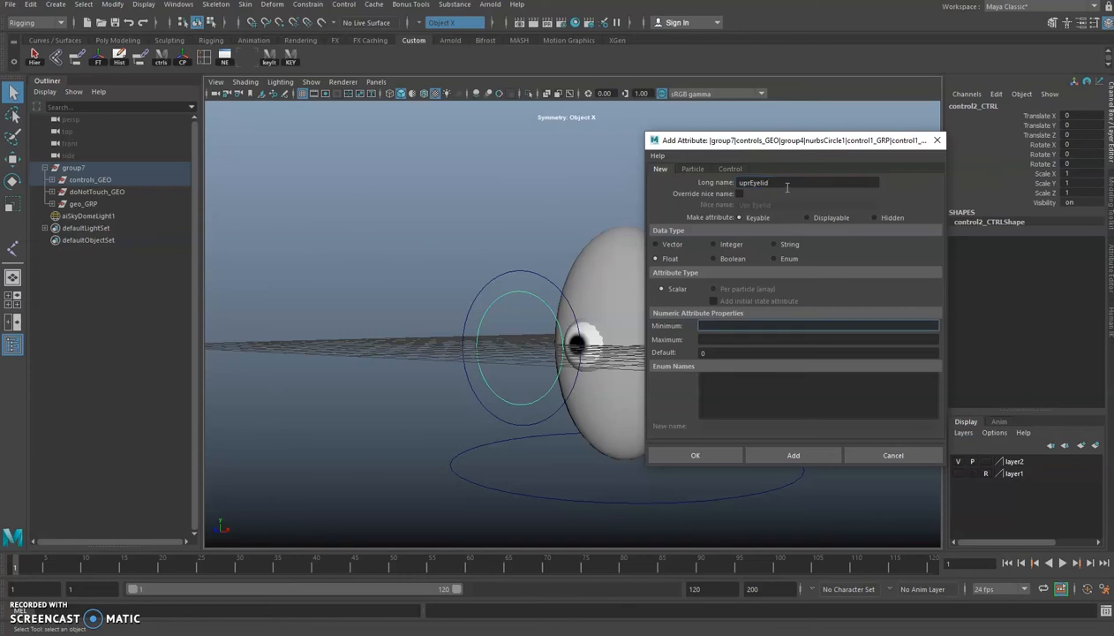
text(0)
key(Tab)
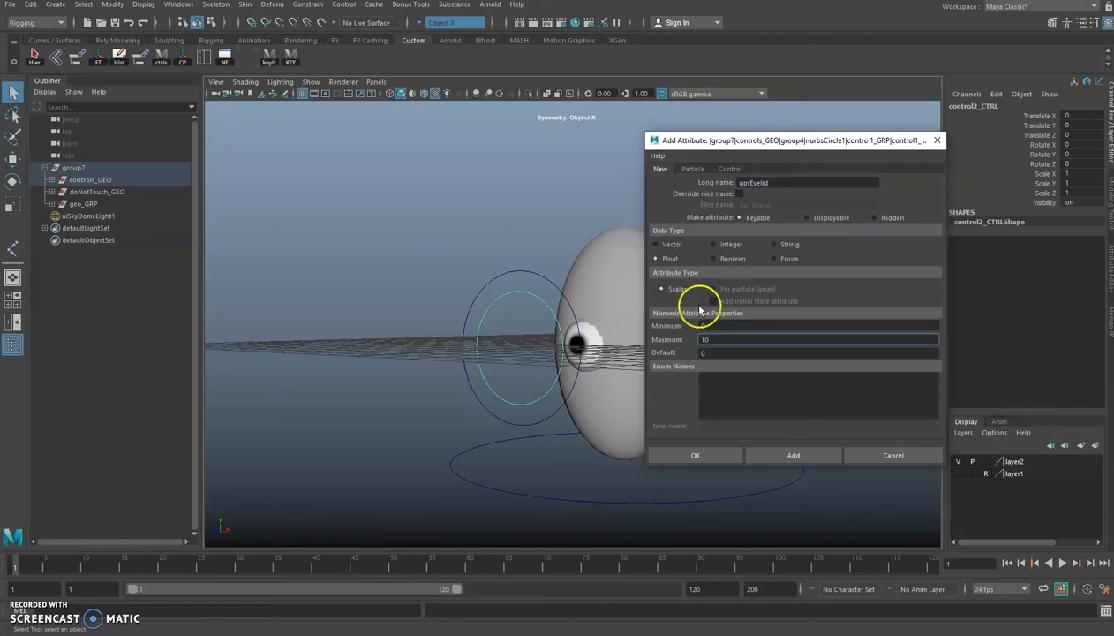
click(821, 457)
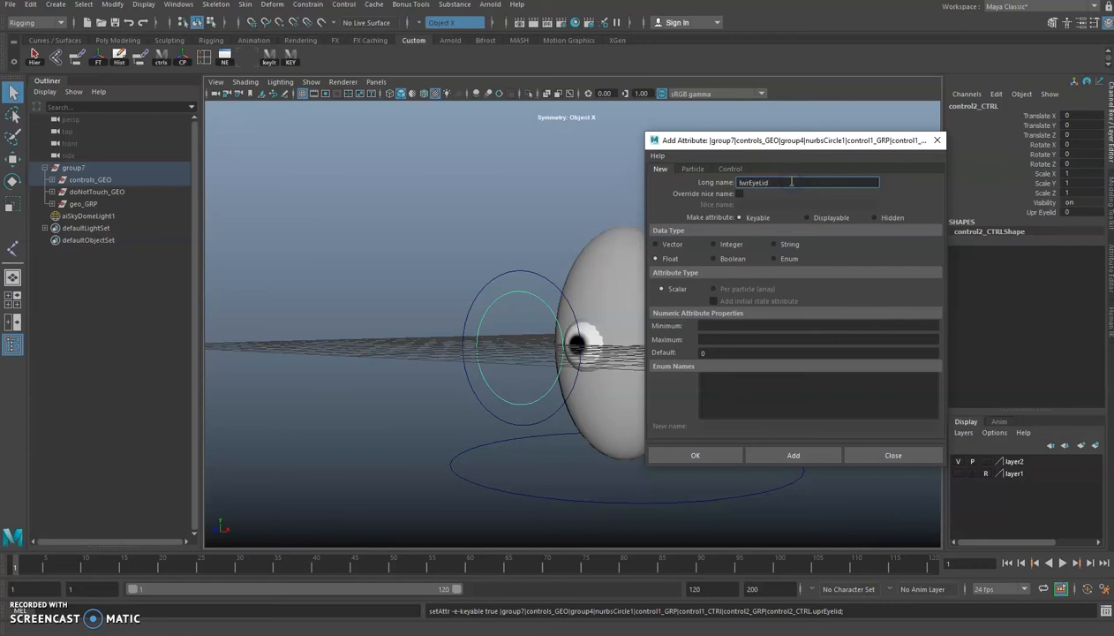
Add a second keyable float attribute lwrEyeLid to control2_CTRL with minimum 0, maximum 10 and default 0
key(Tab)
text(0)
key(Tab)
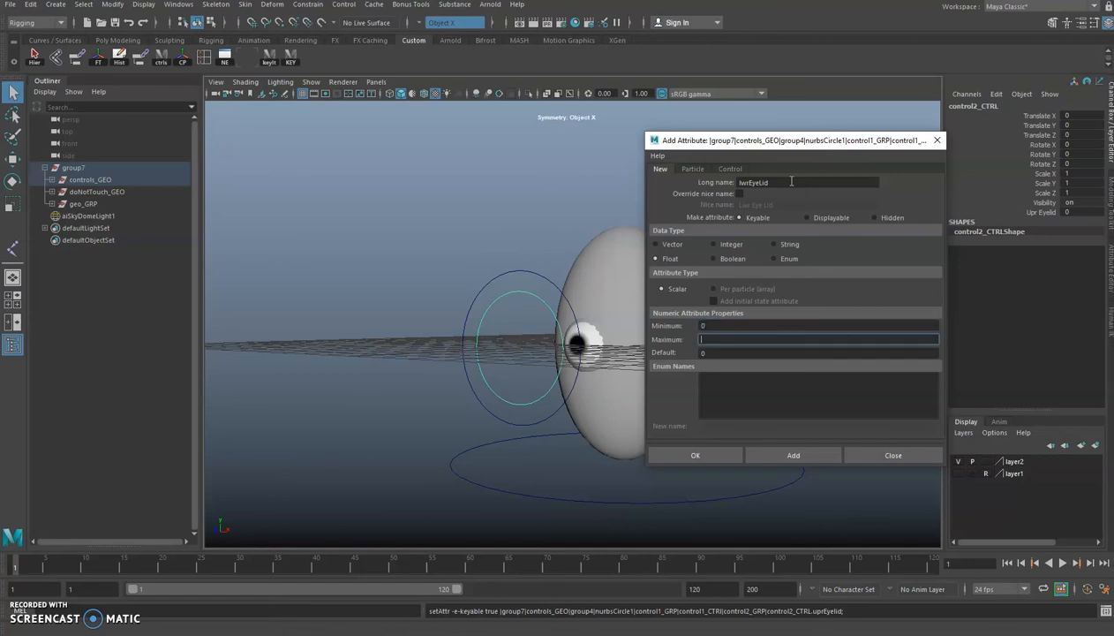
click(793, 456)
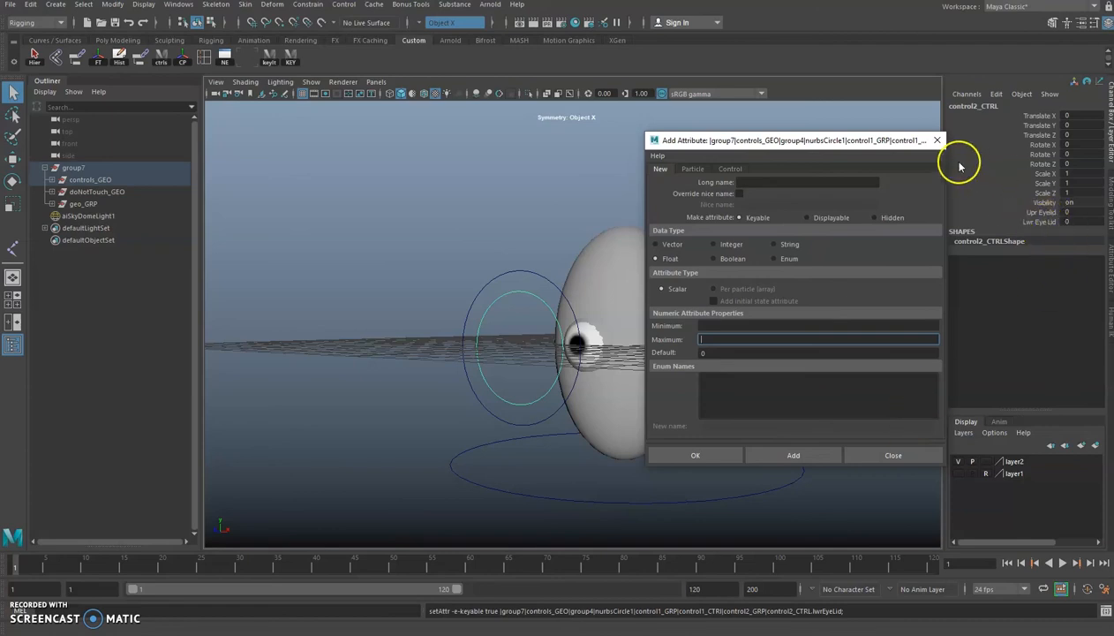
click(936, 141)
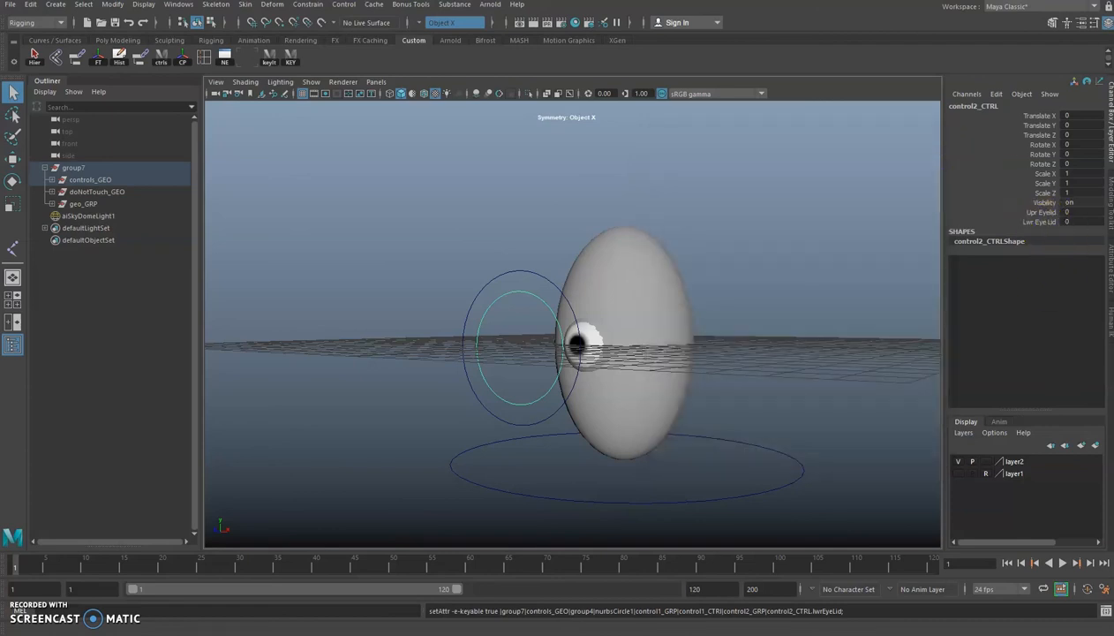
Dock the Node Editor beside the viewport and widen the viewport to show the head and its controls
drag(1113, 196, 943, 134)
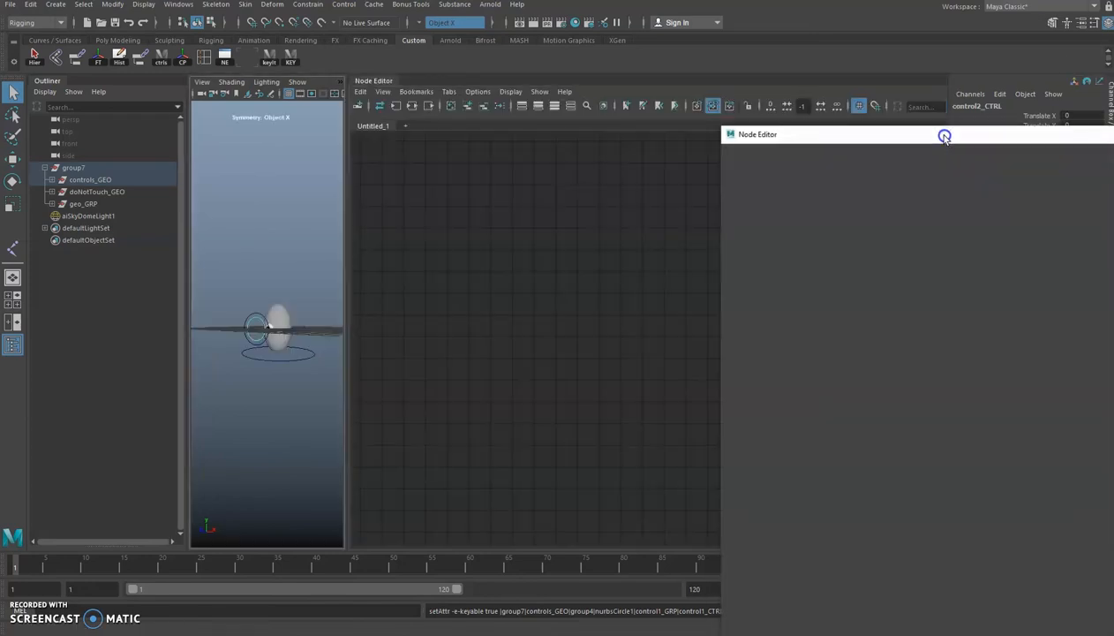
click(311, 317)
drag(345, 319, 499, 319)
scroll(334, 355, up, 8)
scroll(335, 354, down, 5)
Add eyelid_GEO and its blendShape1 node to the Node Editor graph with control2_CTRL
click(369, 351)
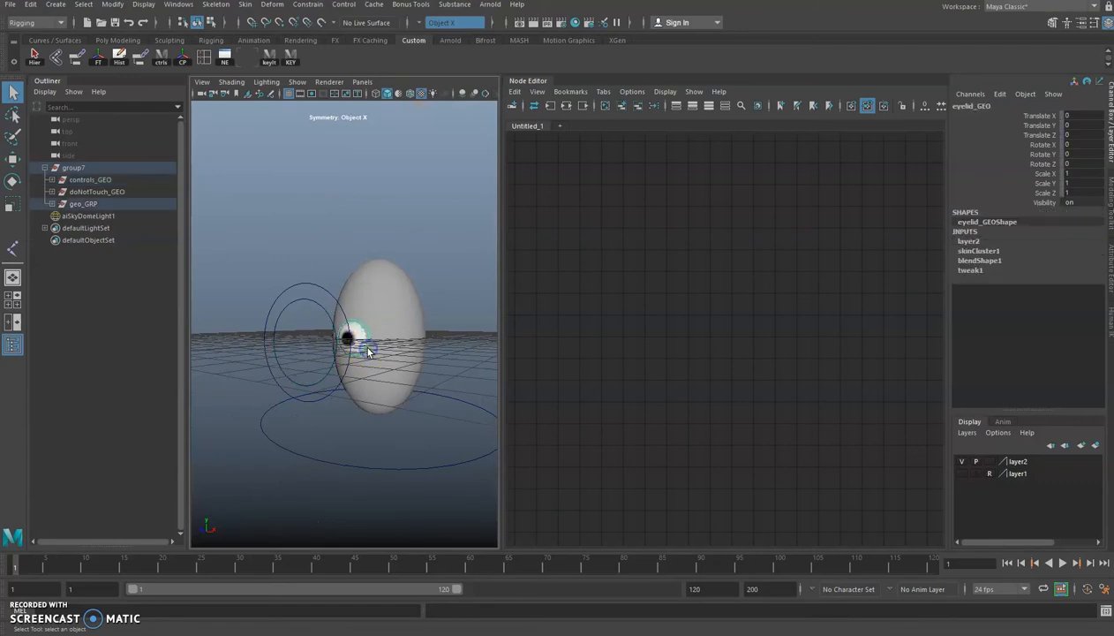
click(636, 247)
alt+middle_drag(667, 252, 722, 279)
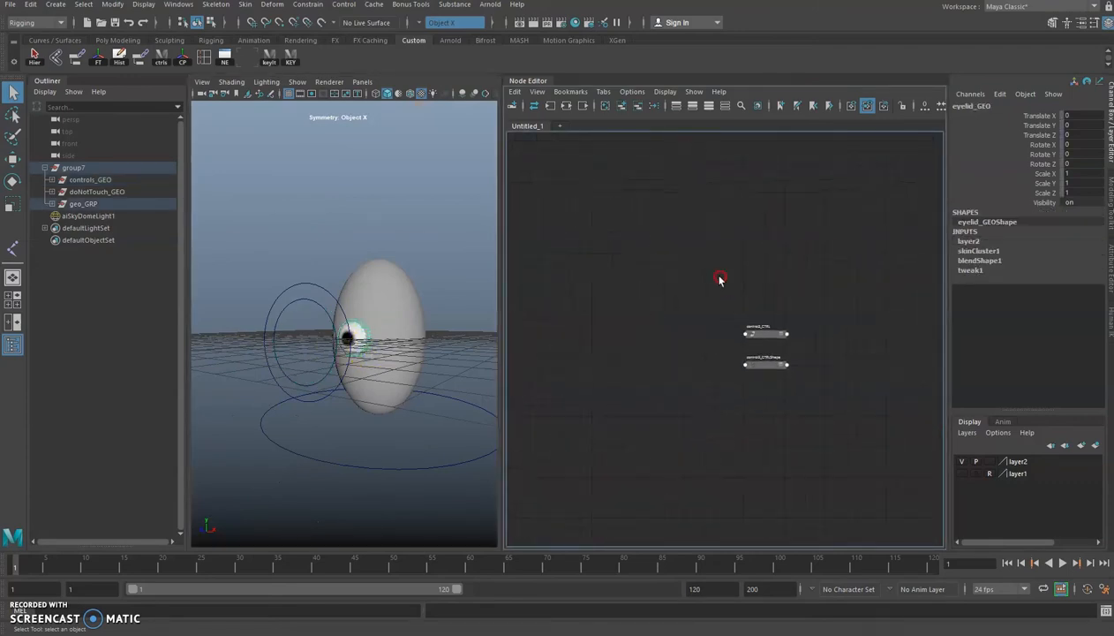
click(622, 106)
alt+middle_drag(790, 294, 774, 287)
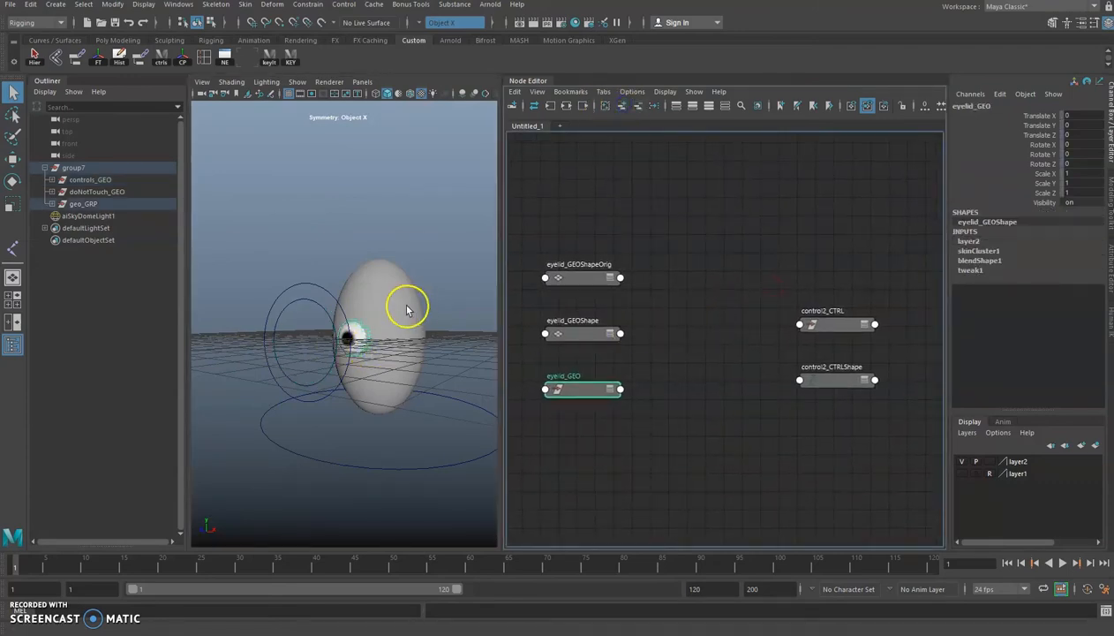
click(981, 262)
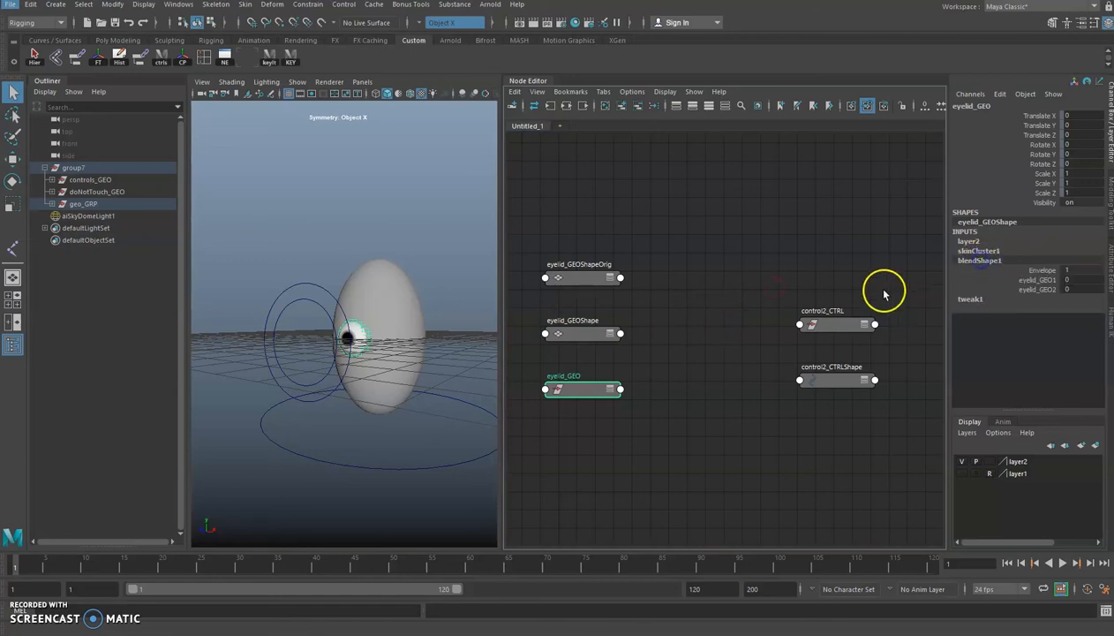
click(621, 106)
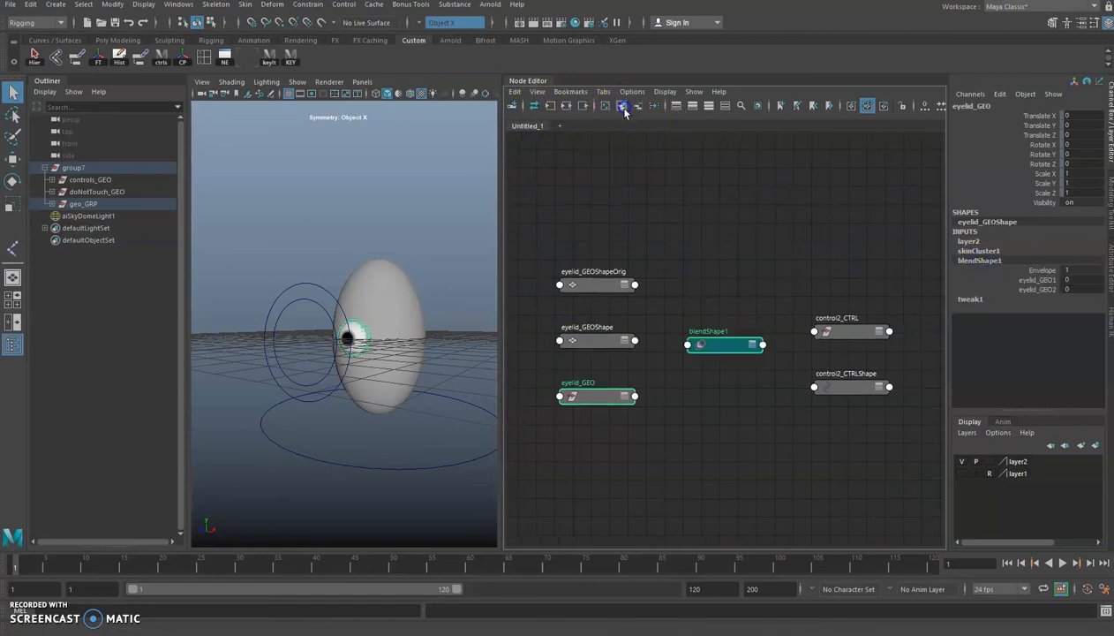
Move blendShape1 and control2_CTRL clear of the eyelid nodes and show all of control2_CTRL's attributes
click(696, 229)
alt+middle_drag(720, 310, 688, 287)
drag(692, 320, 949, 191)
alt+middle_drag(876, 233, 702, 249)
click(649, 322)
drag(651, 328, 643, 188)
key(3)
drag(791, 207, 853, 223)
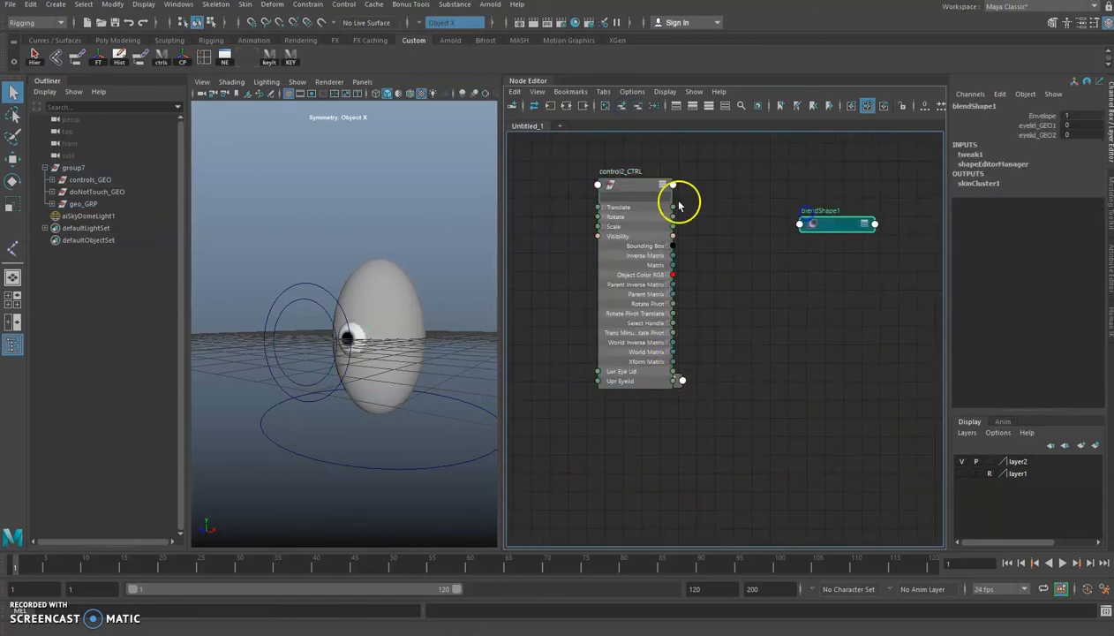
Space control2_CTRL and blendShape1 apart in the graph and show blendShape1's attributes
drag(635, 186, 740, 180)
alt+middle_drag(660, 249, 558, 258)
drag(730, 239, 856, 228)
key(3)
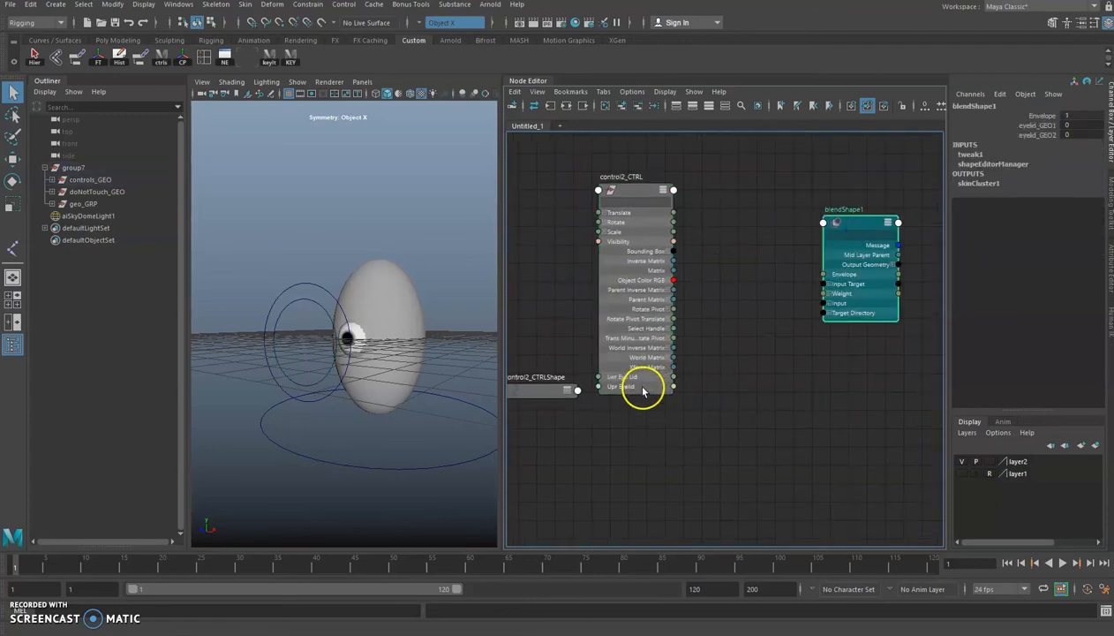
Rename control2_CTRL's lwrEyeLid attribute to lwrEyelid
click(642, 380)
click(1035, 221)
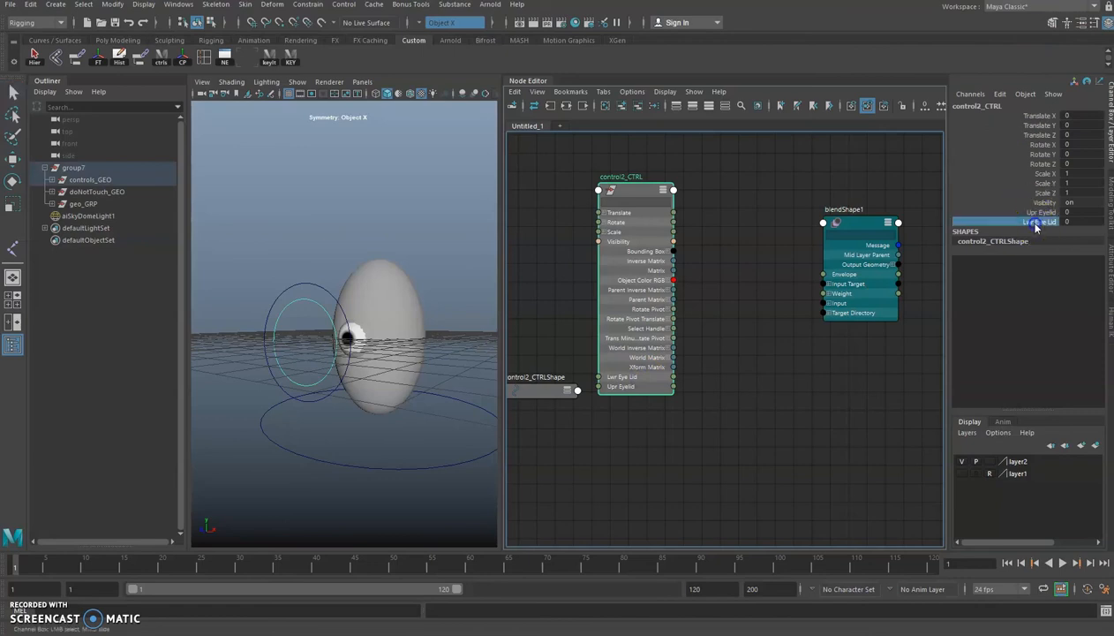
click(1006, 94)
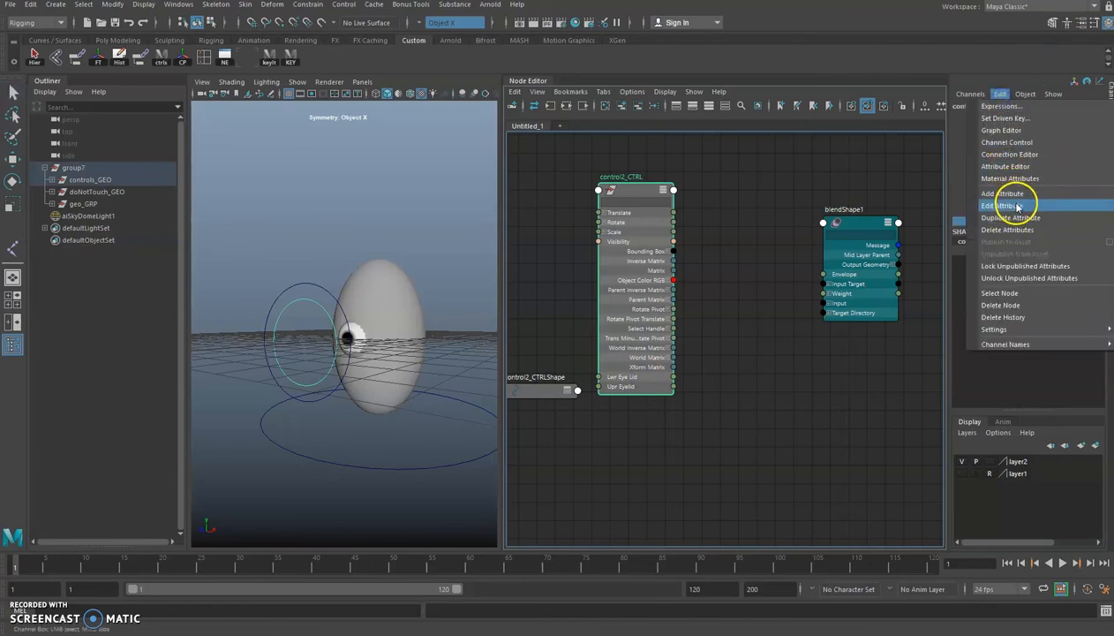
click(1011, 203)
click(452, 254)
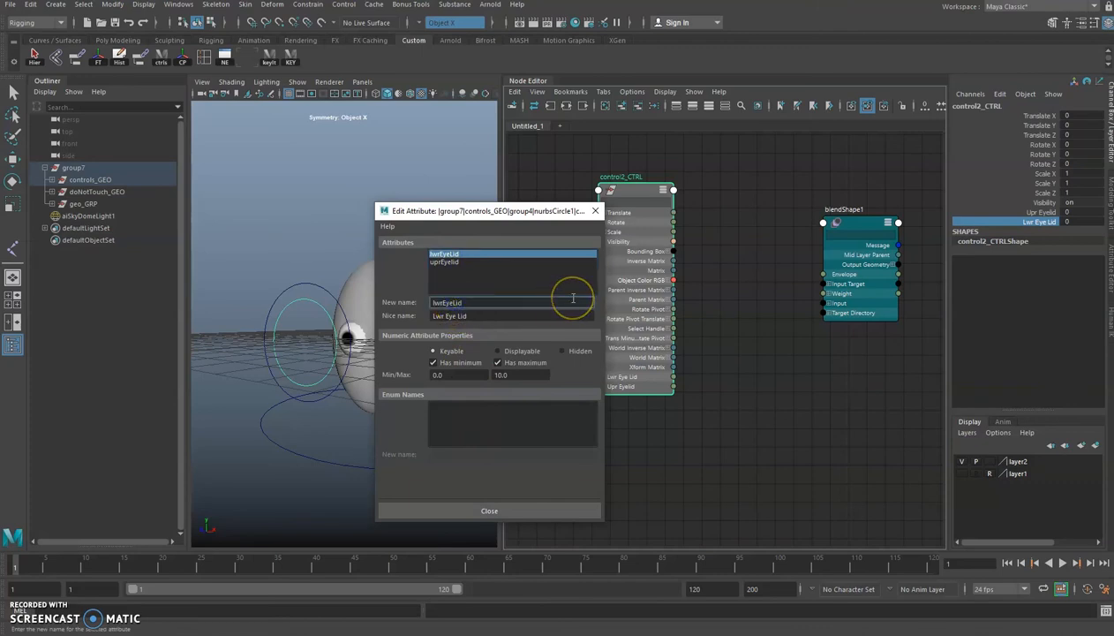
click(552, 512)
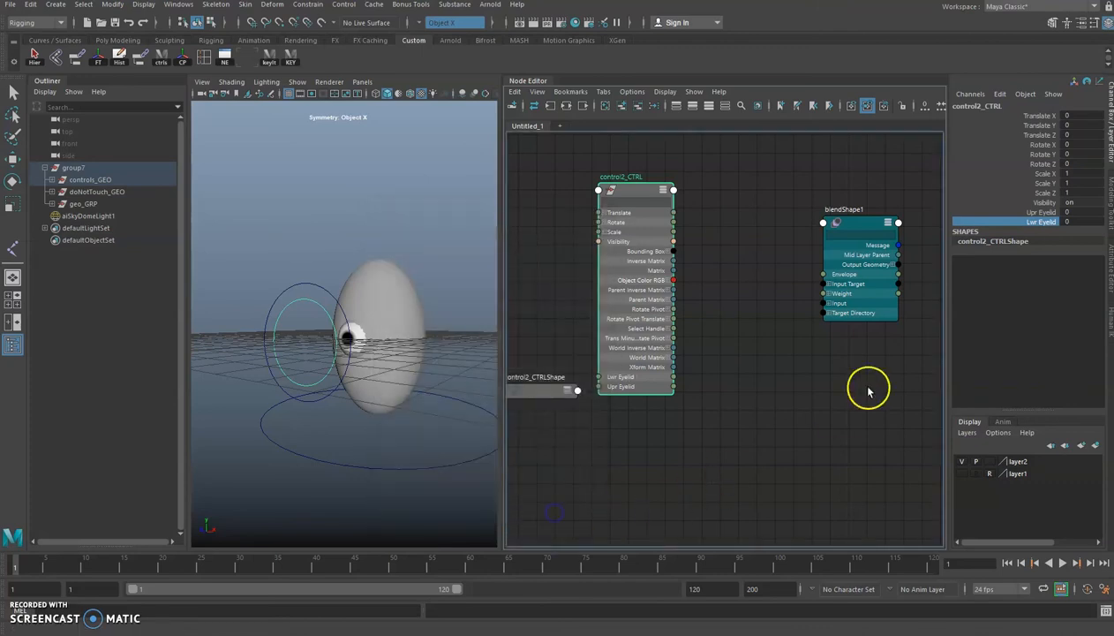
Expand blendShape1's Weight attribute into its eyelid_GEO1 and eyelid_GEO2 targets and move the node farther from control2_CTRL
alt+middle_drag(708, 249, 682, 256)
alt+right_drag(682, 257, 717, 273)
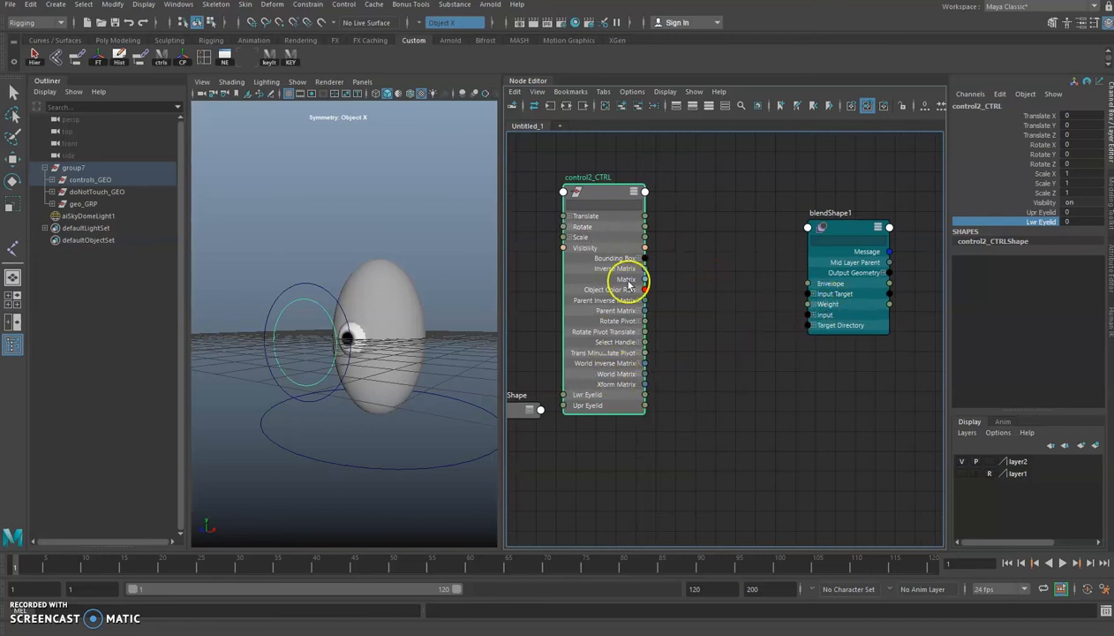
click(814, 314)
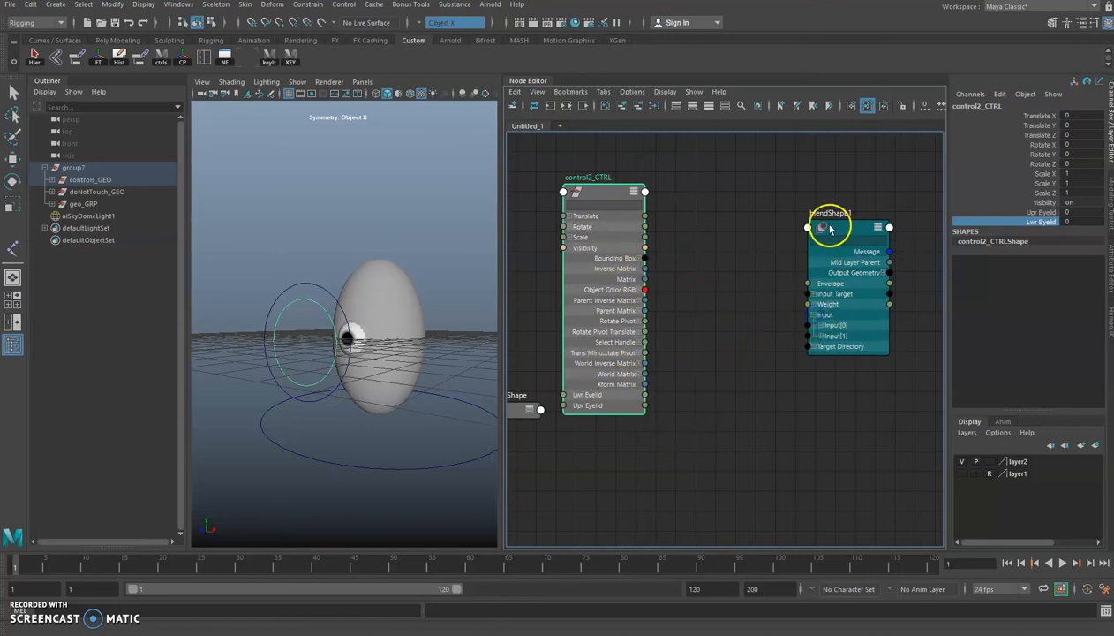
click(813, 315)
click(813, 304)
click(823, 302)
drag(846, 236, 879, 235)
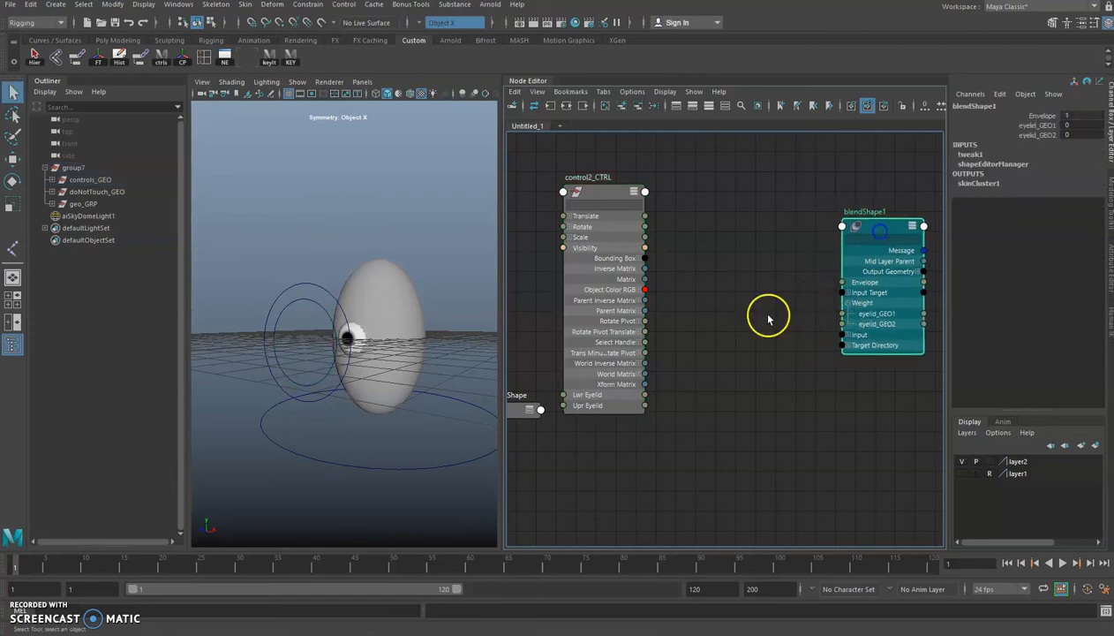
alt+middle_drag(719, 322, 689, 319)
scroll(680, 320, up, 1)
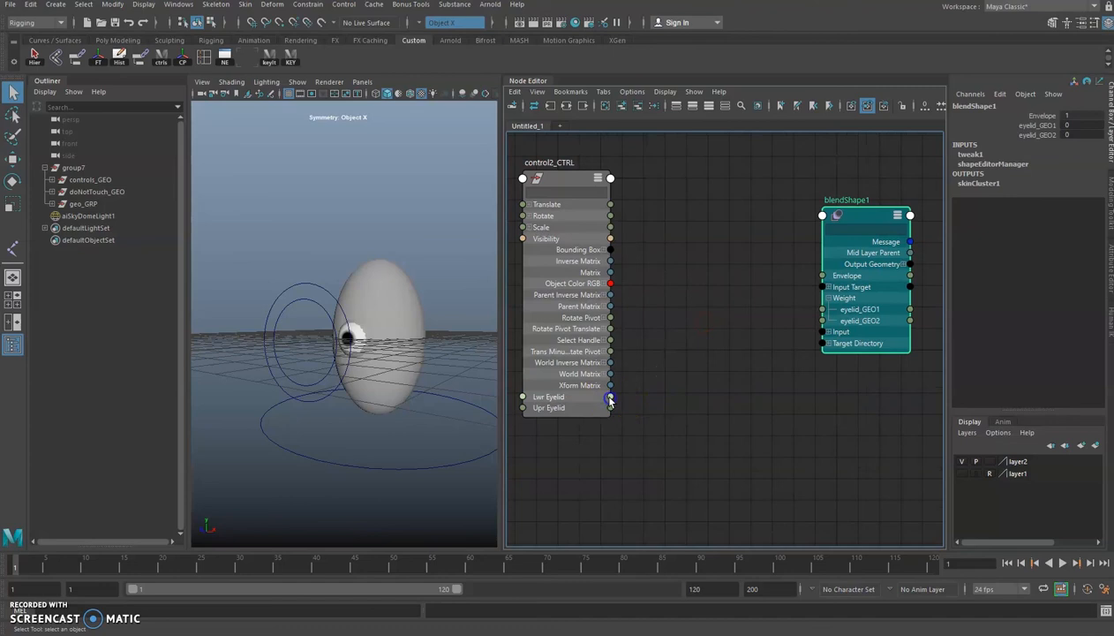
Select the eyelid mesh and examine blendShape1's eyelid_GEO1 target to identify which lid it drives
alt+drag(410, 355, 364, 358)
scroll(364, 358, up, 4)
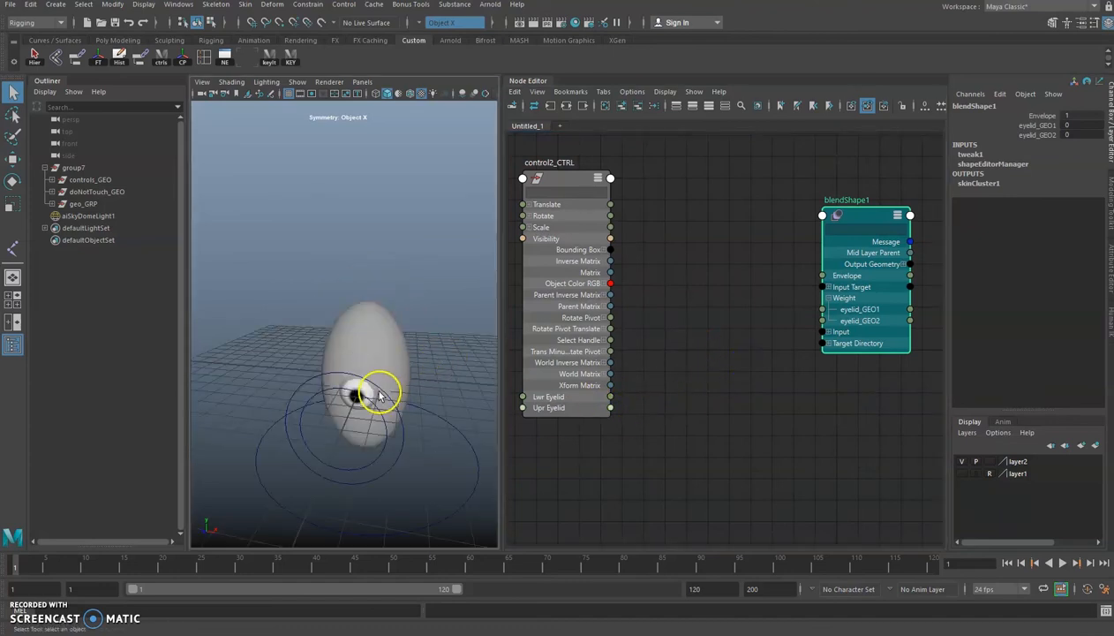
click(376, 393)
click(982, 260)
click(1029, 279)
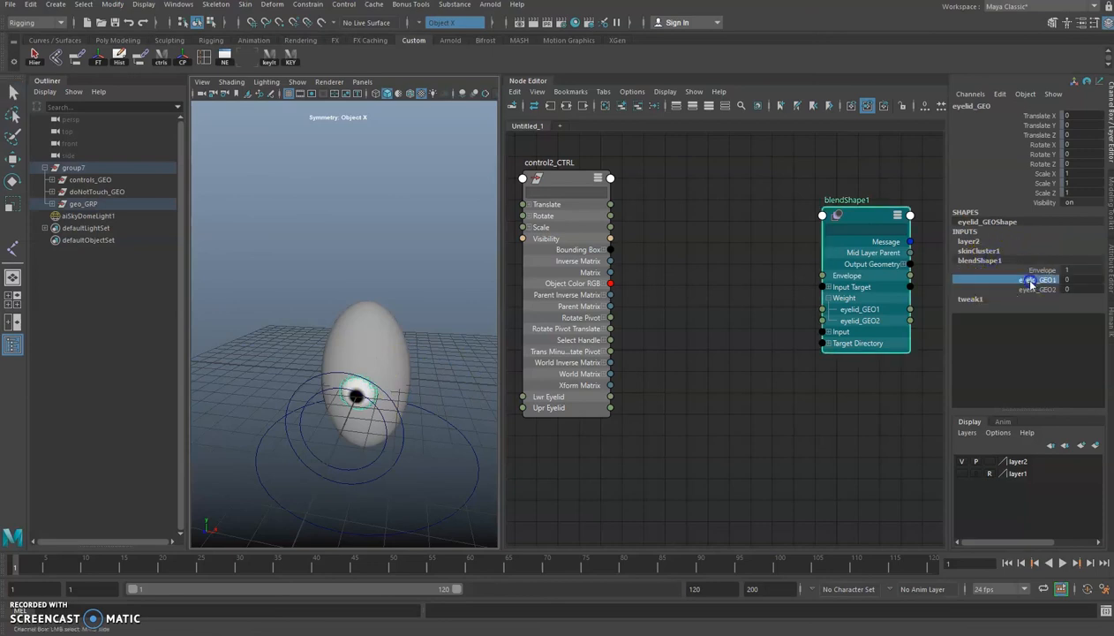
Connect control2_CTRL's Upr Eyelid directly to blendShape1's eyelid_GEO1 weight and Lwr Eyelid to eyelid_GEO2, and check both nodes' channels
click(699, 373)
drag(611, 397, 829, 308)
click(589, 179)
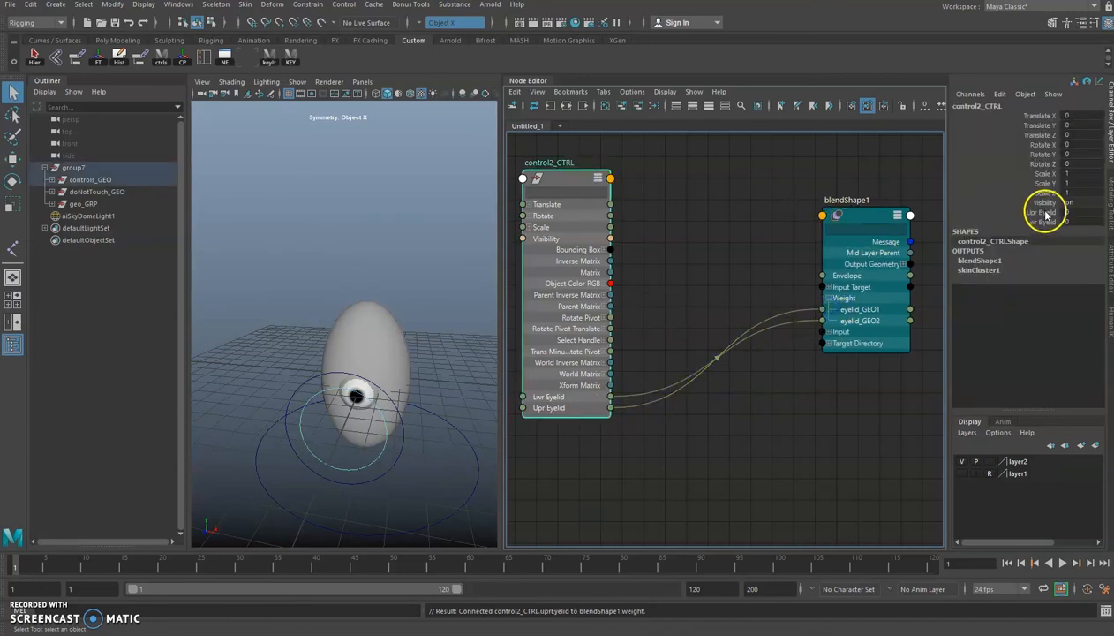
click(860, 220)
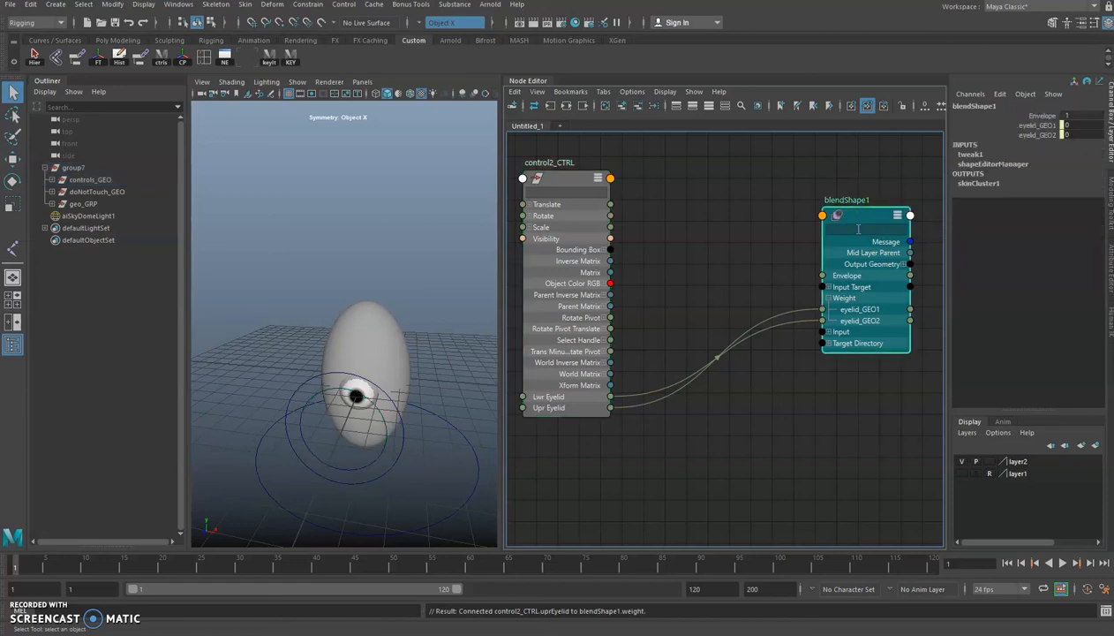
click(565, 179)
Try control2_CTRL's Upr Eyelid at 10 while viewing the eye from the side, and undo the change
click(1013, 213)
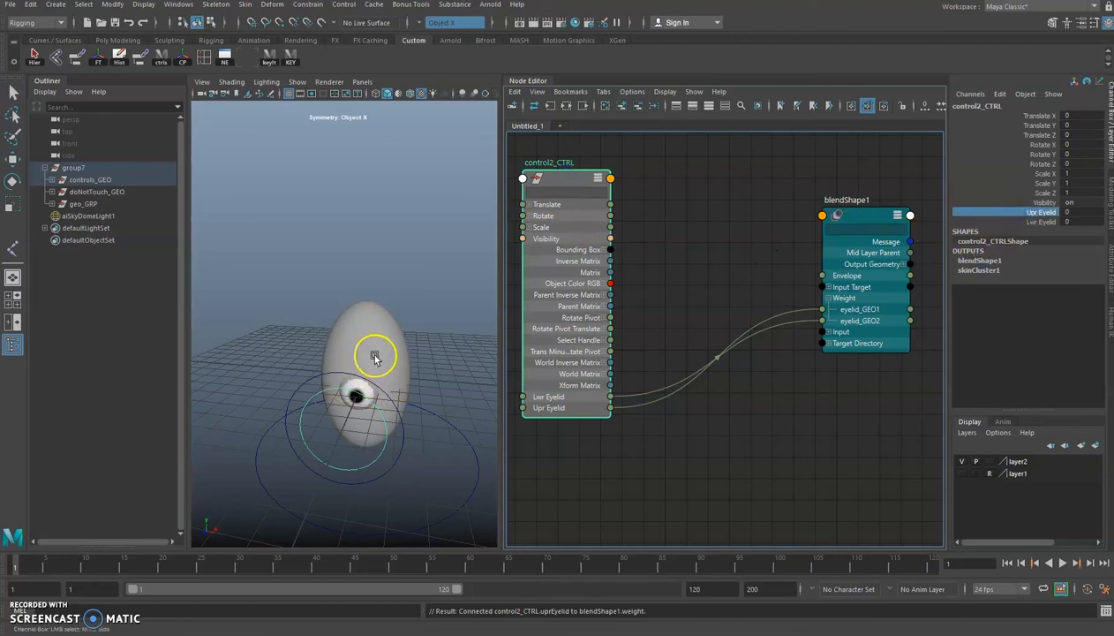
alt+drag(368, 355, 323, 343)
middle_drag(303, 395, 350, 399)
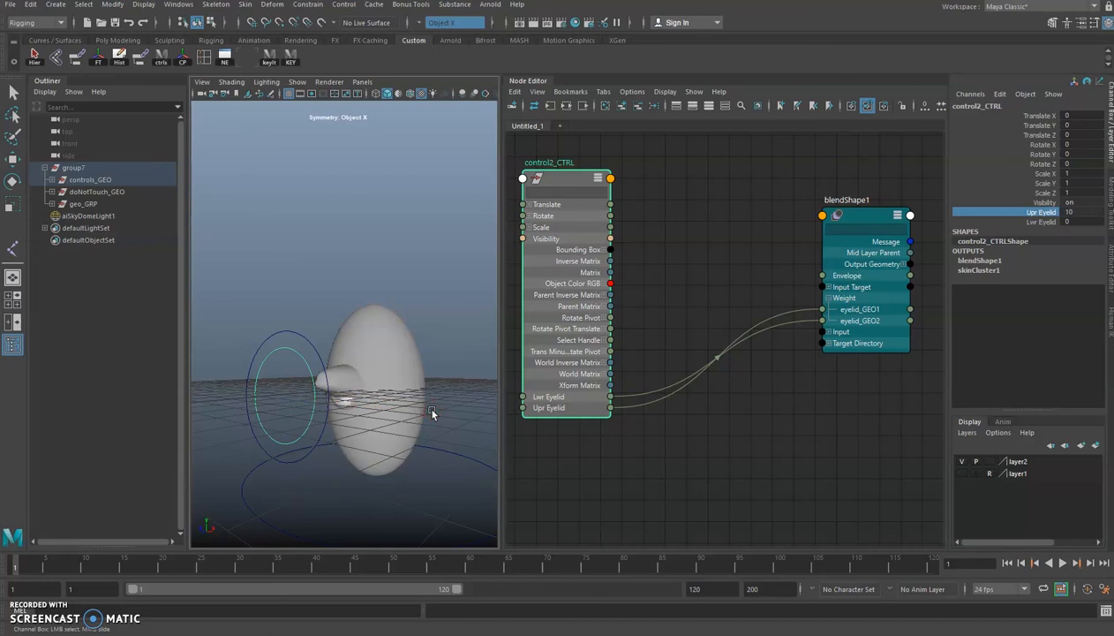
key(ctrl+z)
key(ctrl+z)
key(ctrl+z)
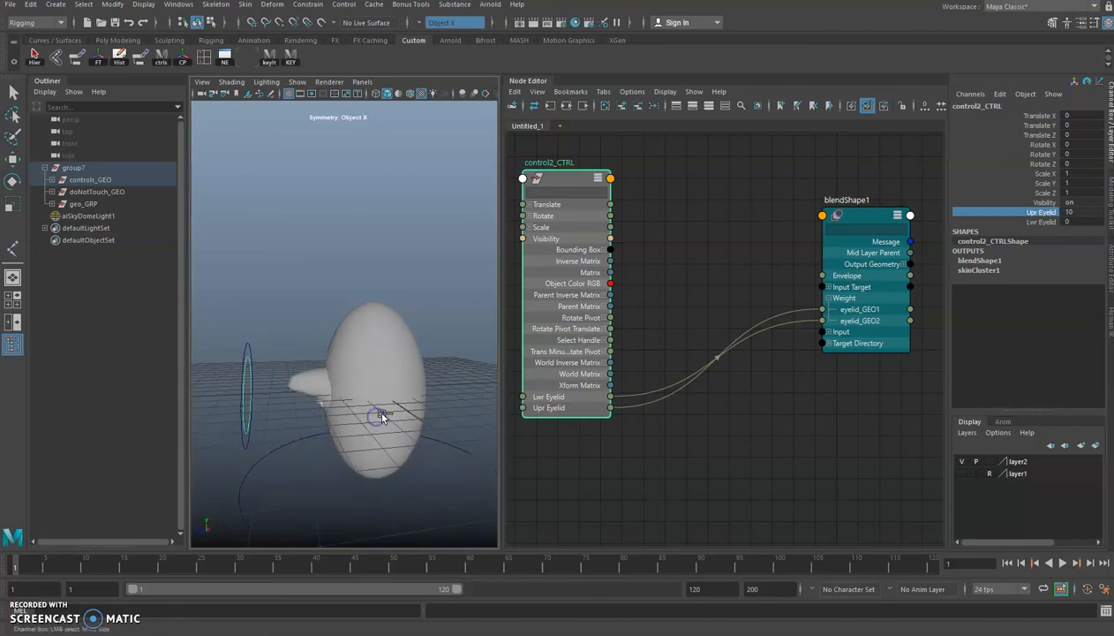
Remove both direct connections between control2_CTRL and blendShape1
click(788, 275)
click(813, 279)
alt+drag(359, 282, 413, 285)
drag(688, 288, 733, 424)
key(Delete)
Create a multiplyDivide node between control2_CTRL and blendShape1 in the graph
key(Tab)
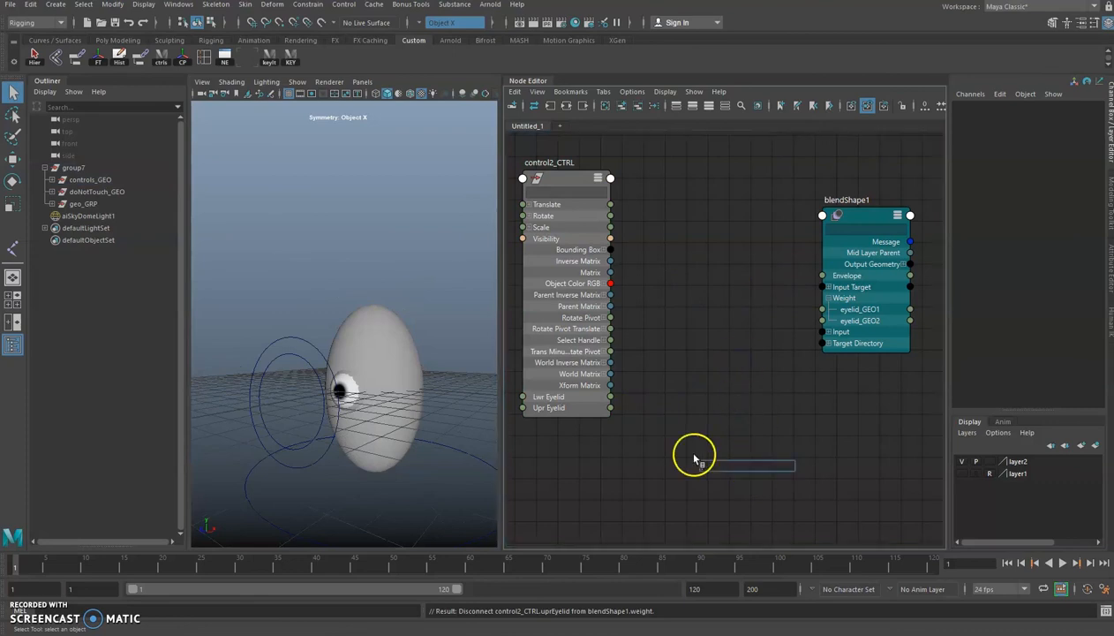
key(Tab)
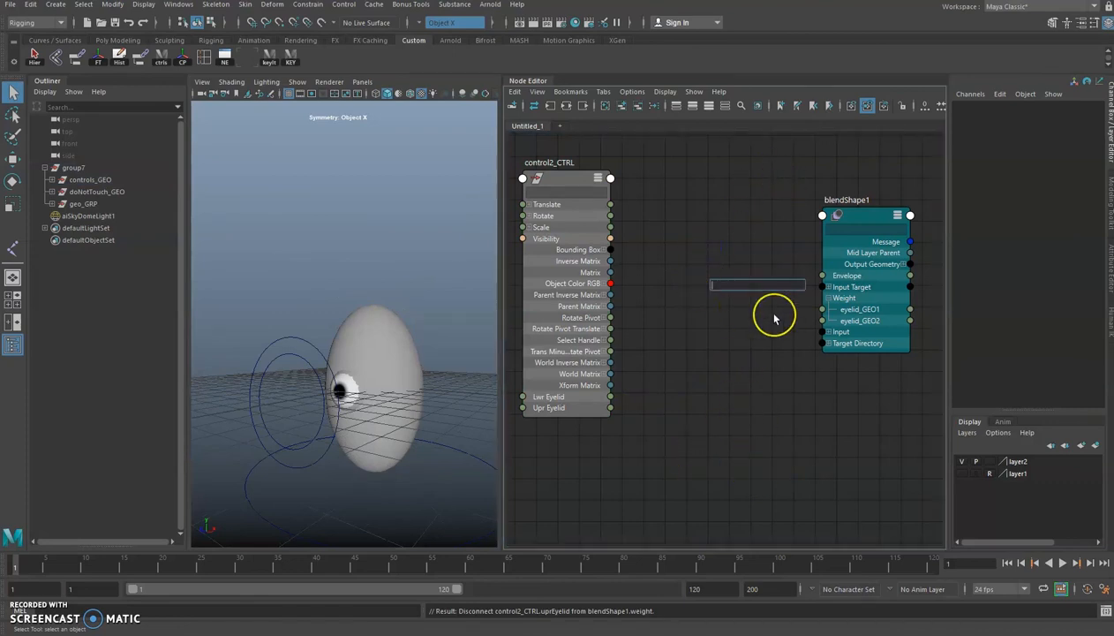
text(multi)
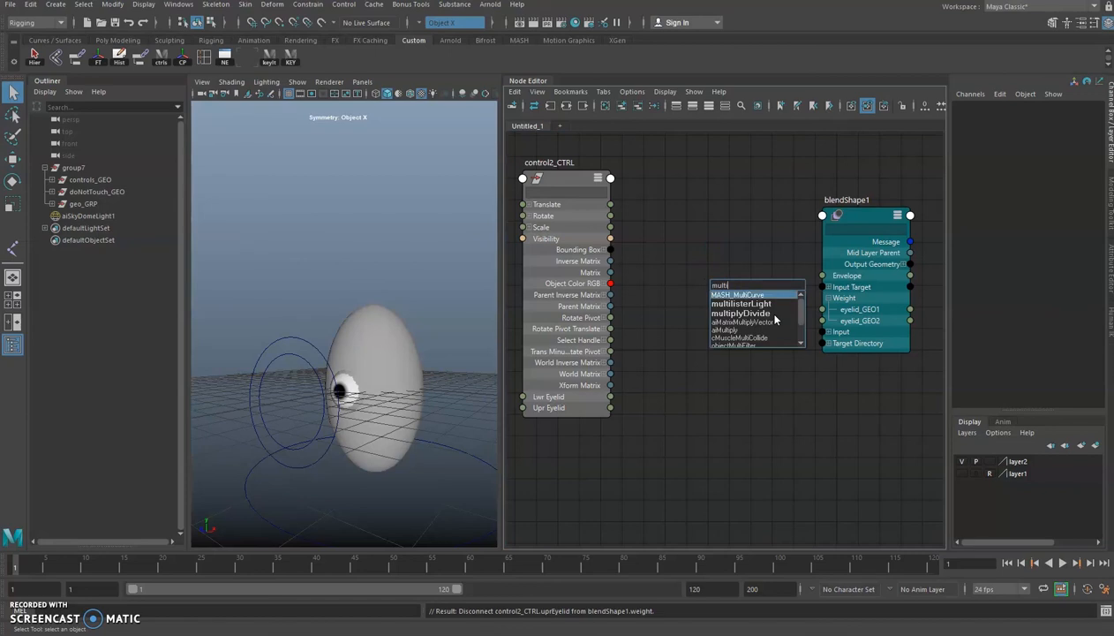
click(775, 320)
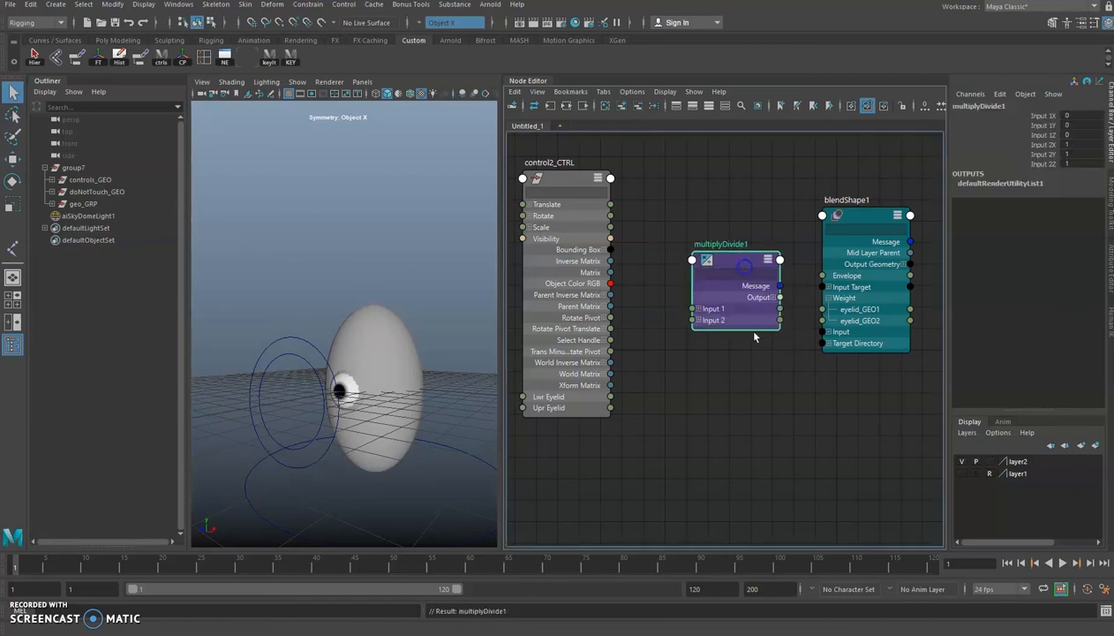
Expand multiplyDivide1's Input 1 and connect control2_CTRL's Lwr Eyelid to Input 1X and Upr Eyelid to Input 1Y
click(699, 308)
drag(611, 396, 692, 320)
drag(610, 408, 698, 331)
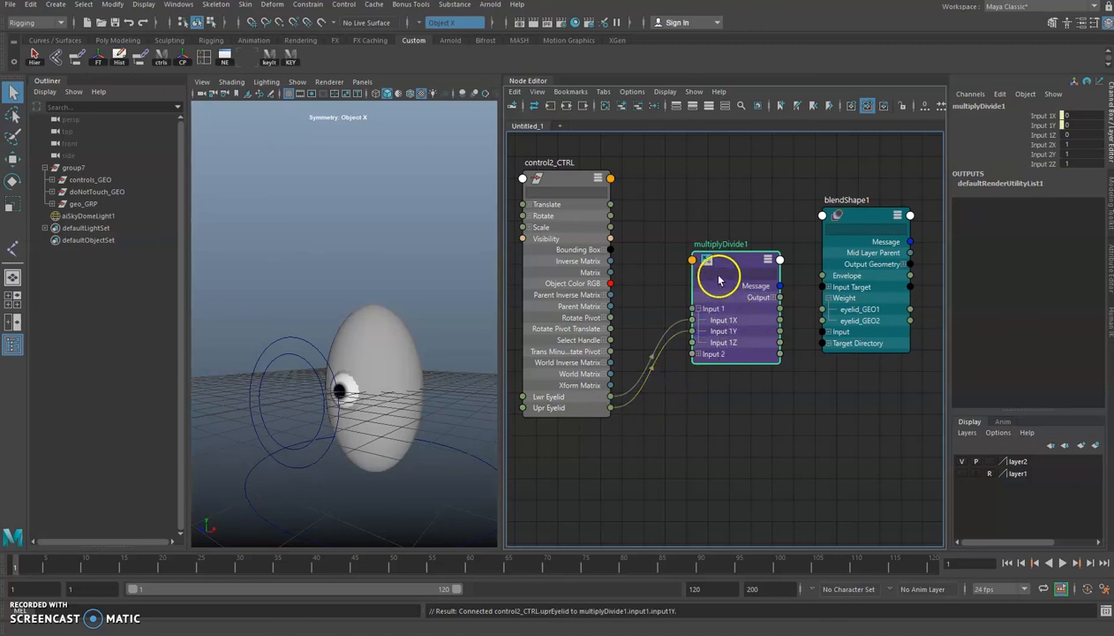
Expand multiplyDivide1's Output and set its Input 2X and Input 2Y to 10
click(772, 297)
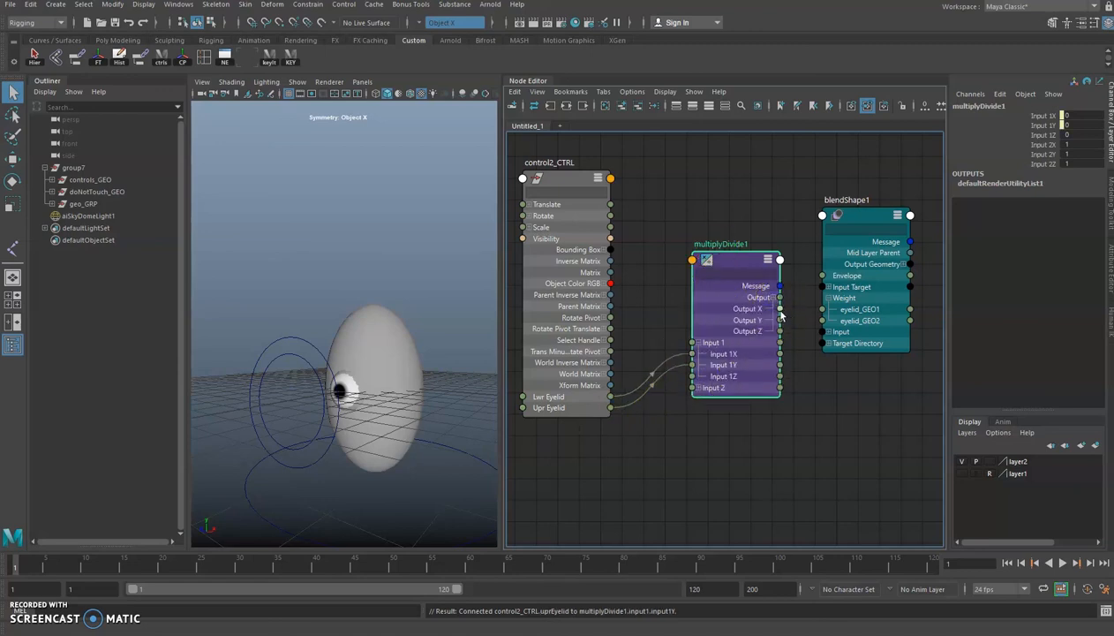
click(1074, 145)
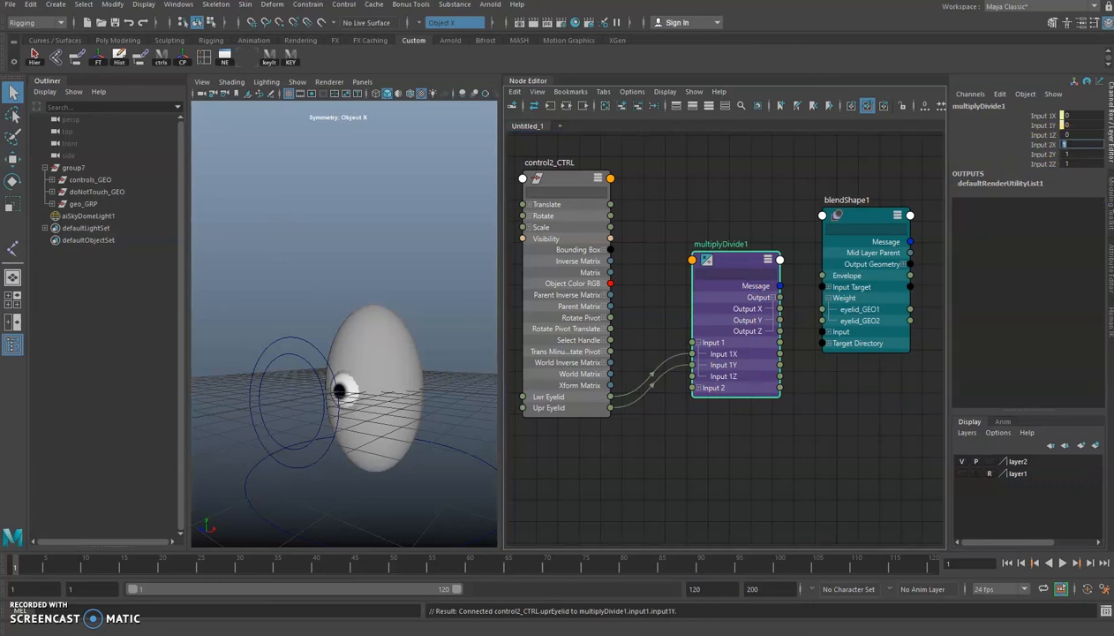
text(10)
key(Tab)
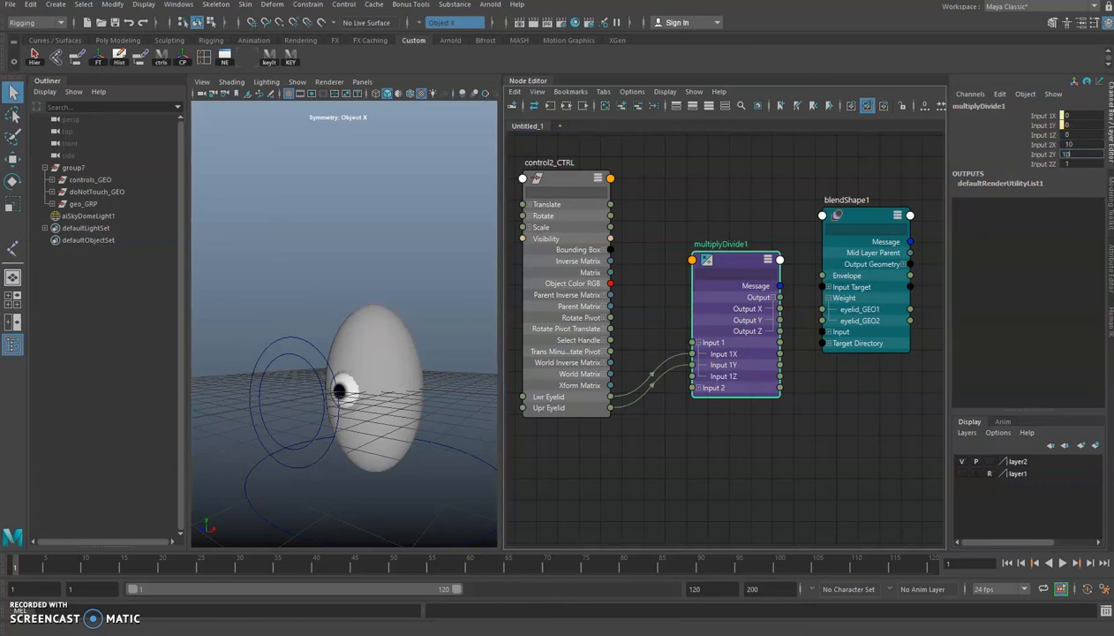
alt+drag(404, 254, 403, 250)
Show multiplyDivide1's full attributes and set its operation to Divide
key(ctrl+a)
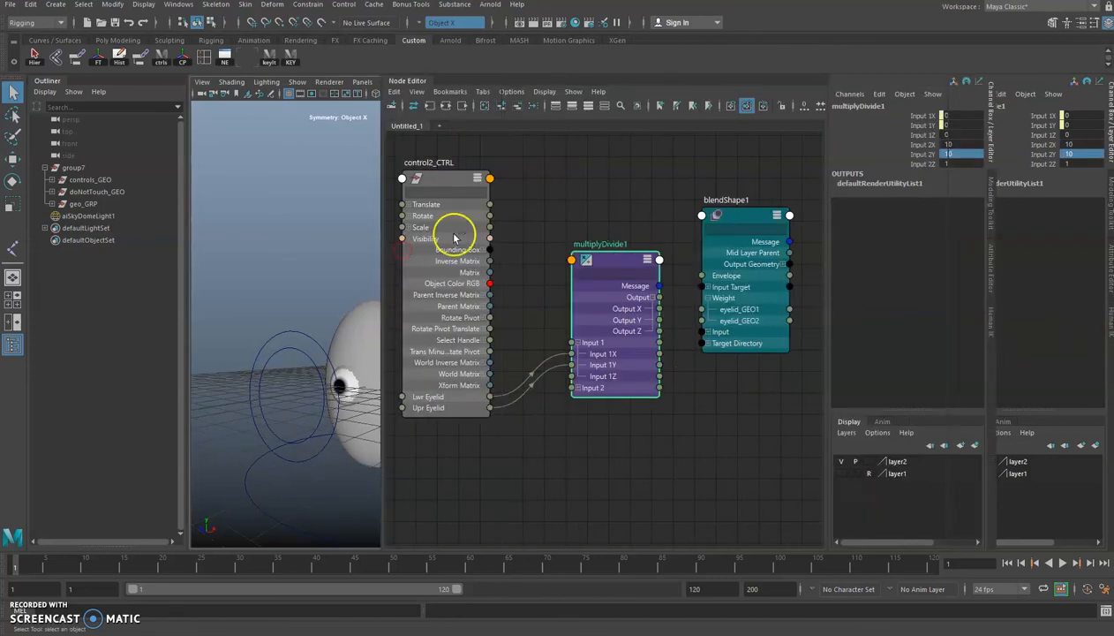
click(957, 215)
click(940, 210)
click(947, 225)
click(952, 264)
Move blendShape1 farther from multiplyDivide1 and connect Output X to eyelid_GEO2 and Output Y to eyelid_GEO1
click(736, 218)
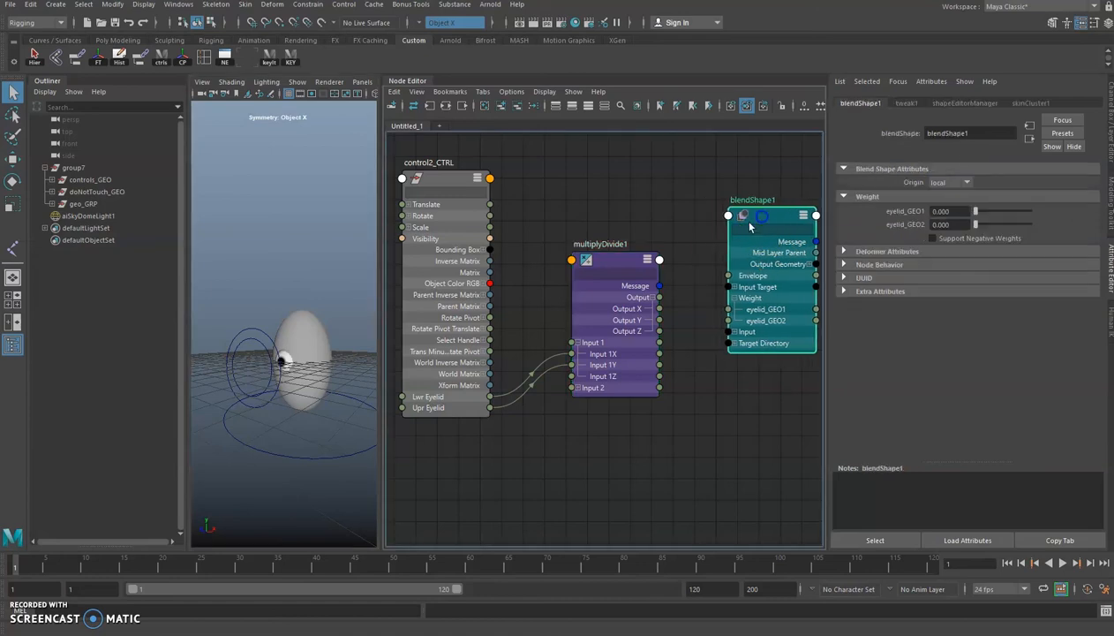
key(ctrl+a)
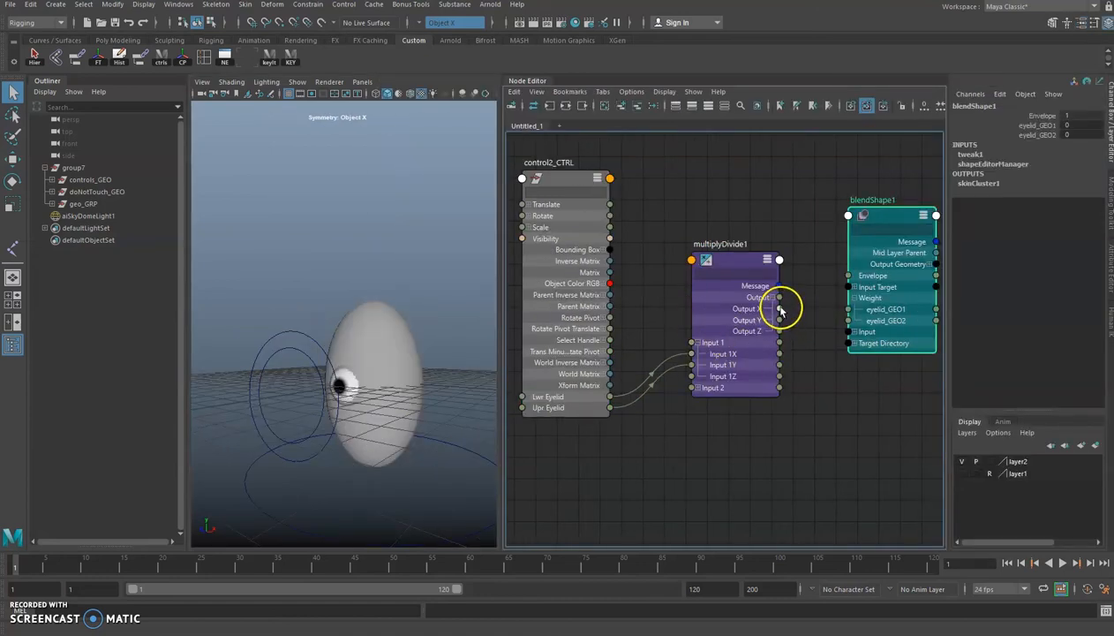
drag(781, 309, 863, 310)
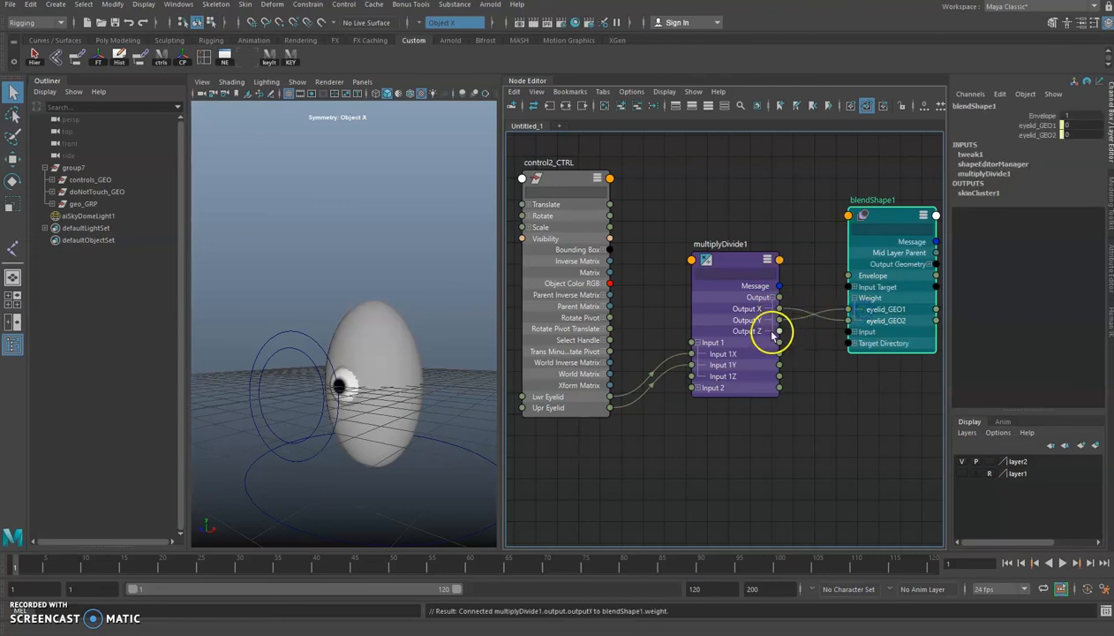
Test the eyelid rig by varying control2_CTRL's Upr Eyelid up to 10 and its Lwr Eyelid, returning both to 0
click(569, 178)
click(1056, 213)
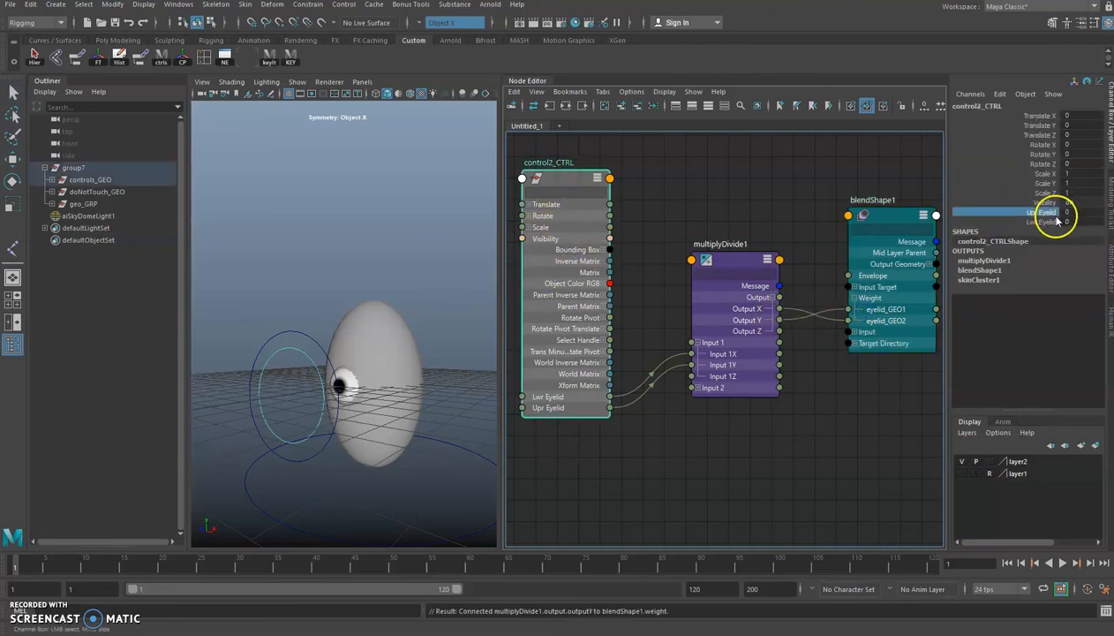
middle_drag(394, 323, 443, 326)
middle_drag(538, 340, 489, 356)
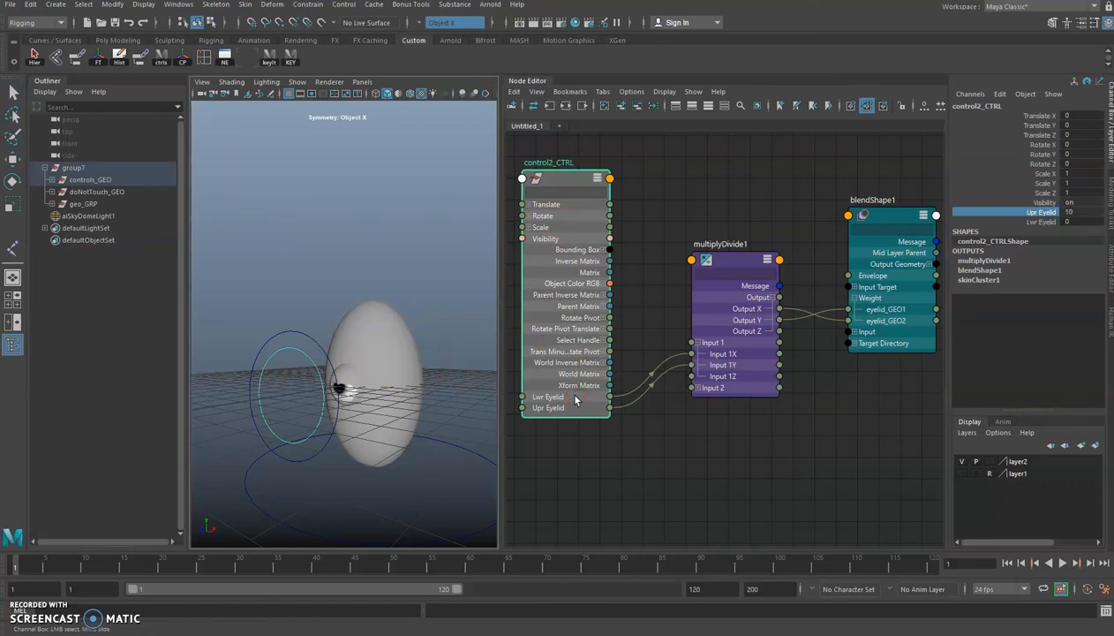
click(1040, 212)
click(1040, 221)
middle_drag(411, 291, 272, 326)
alt+drag(291, 326, 378, 330)
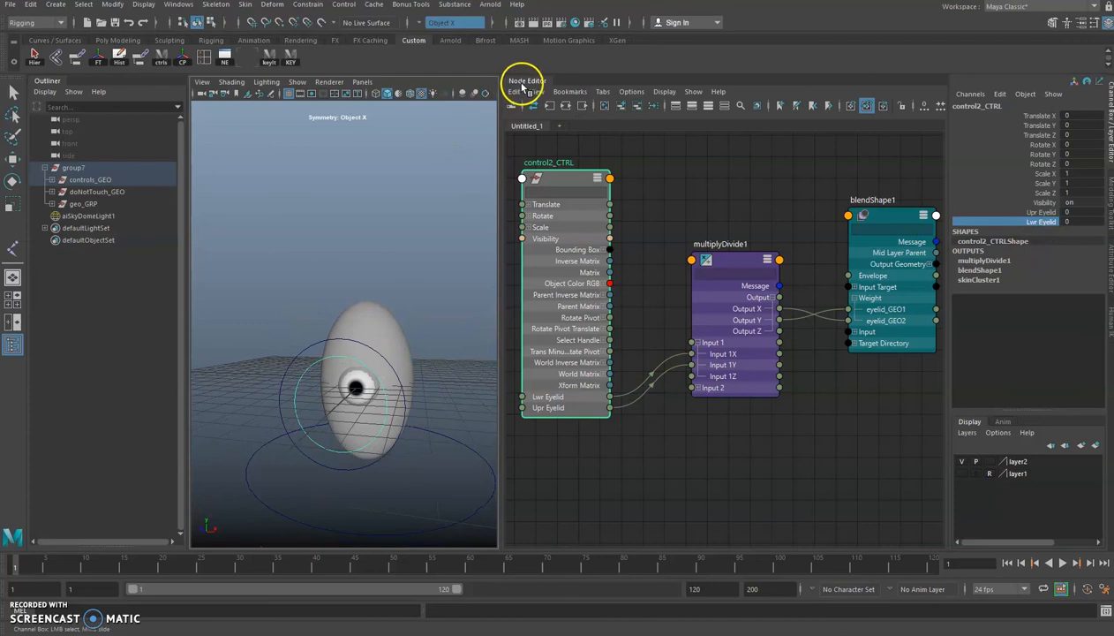
Undock and close the Node Editor, and clear the selection in the enlarged viewport
drag(522, 85, 578, 106)
click(1095, 107)
alt+right_drag(450, 537, 347, 458)
alt+drag(688, 454, 594, 430)
click(725, 401)
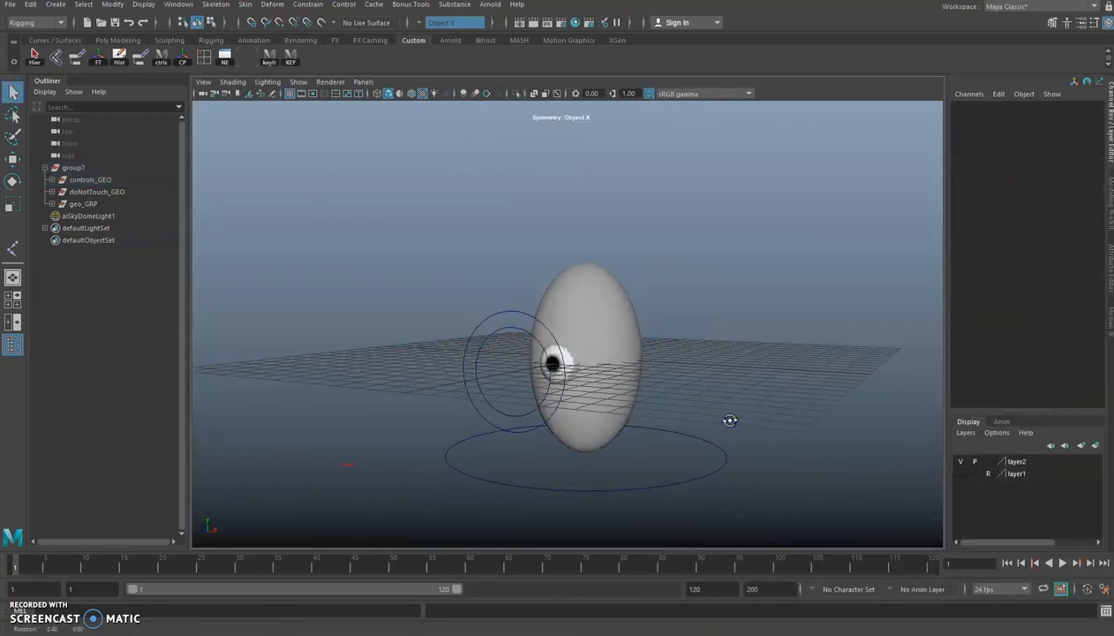